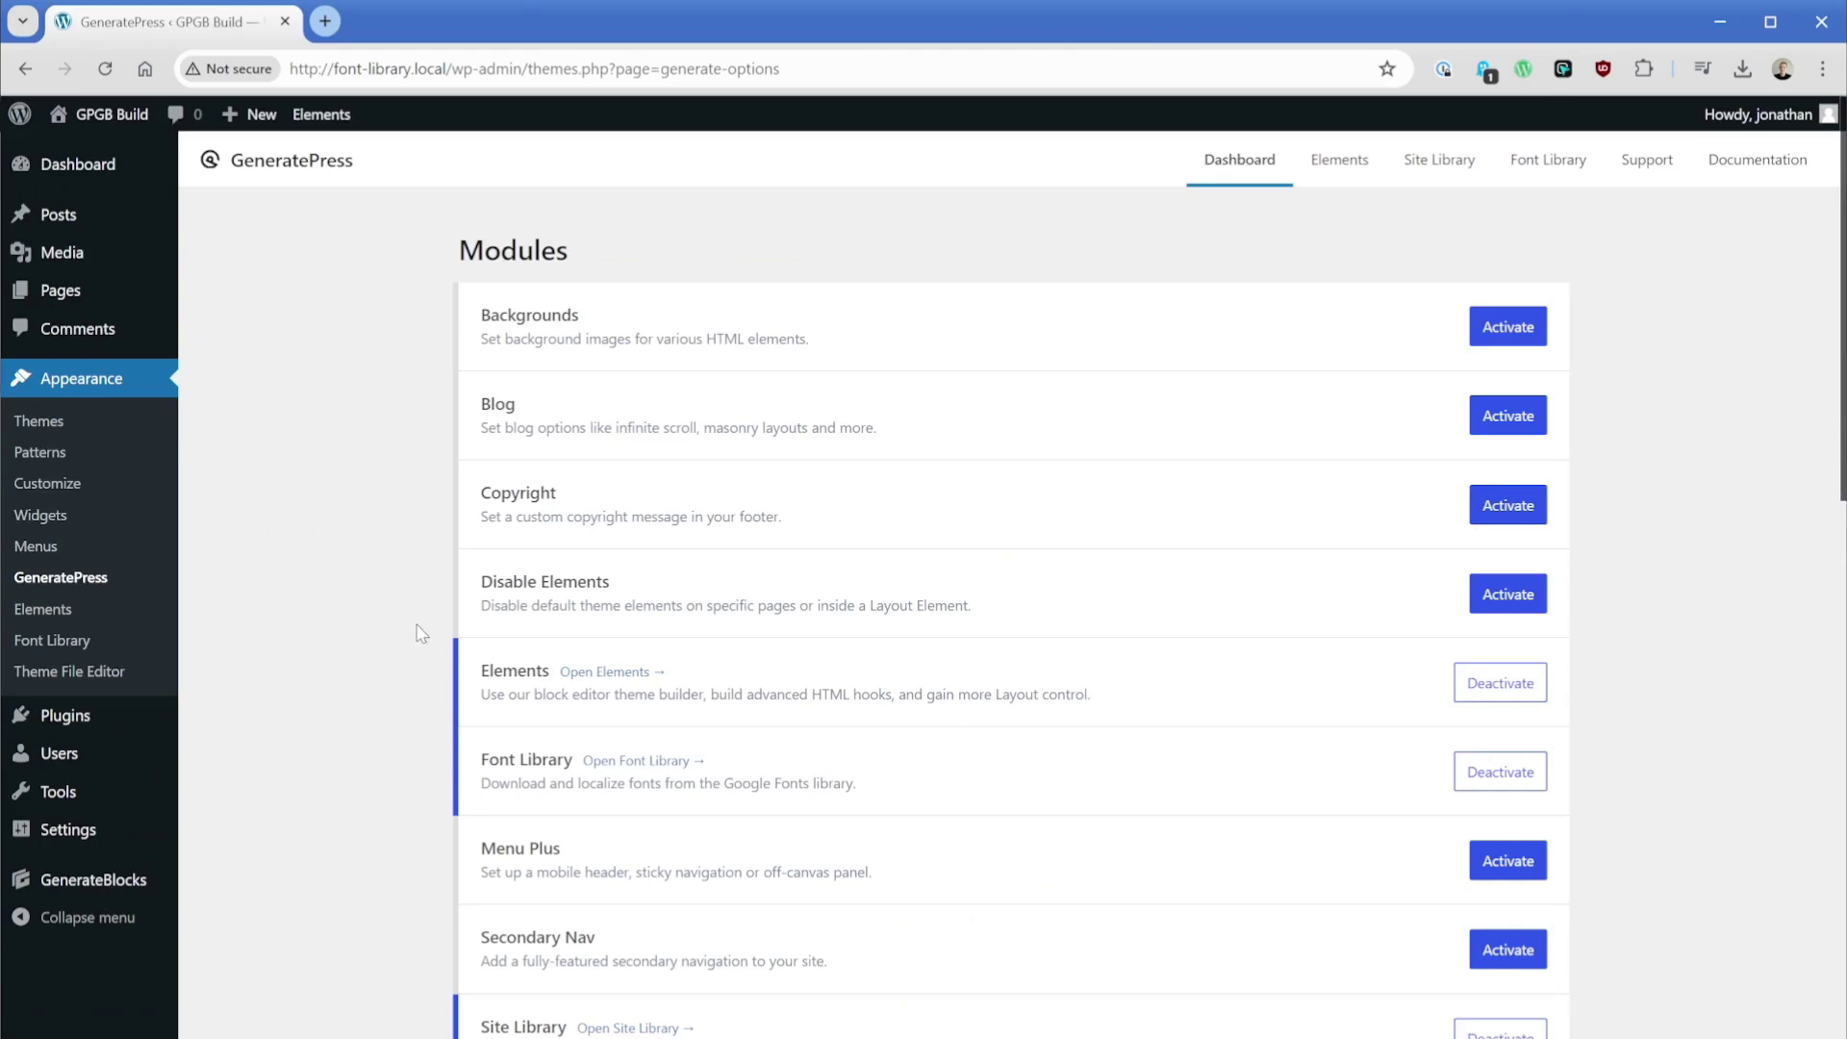
Go to Appearance > Font Library in the WordPress admin, where no fonts are installed yet.
click(61, 645)
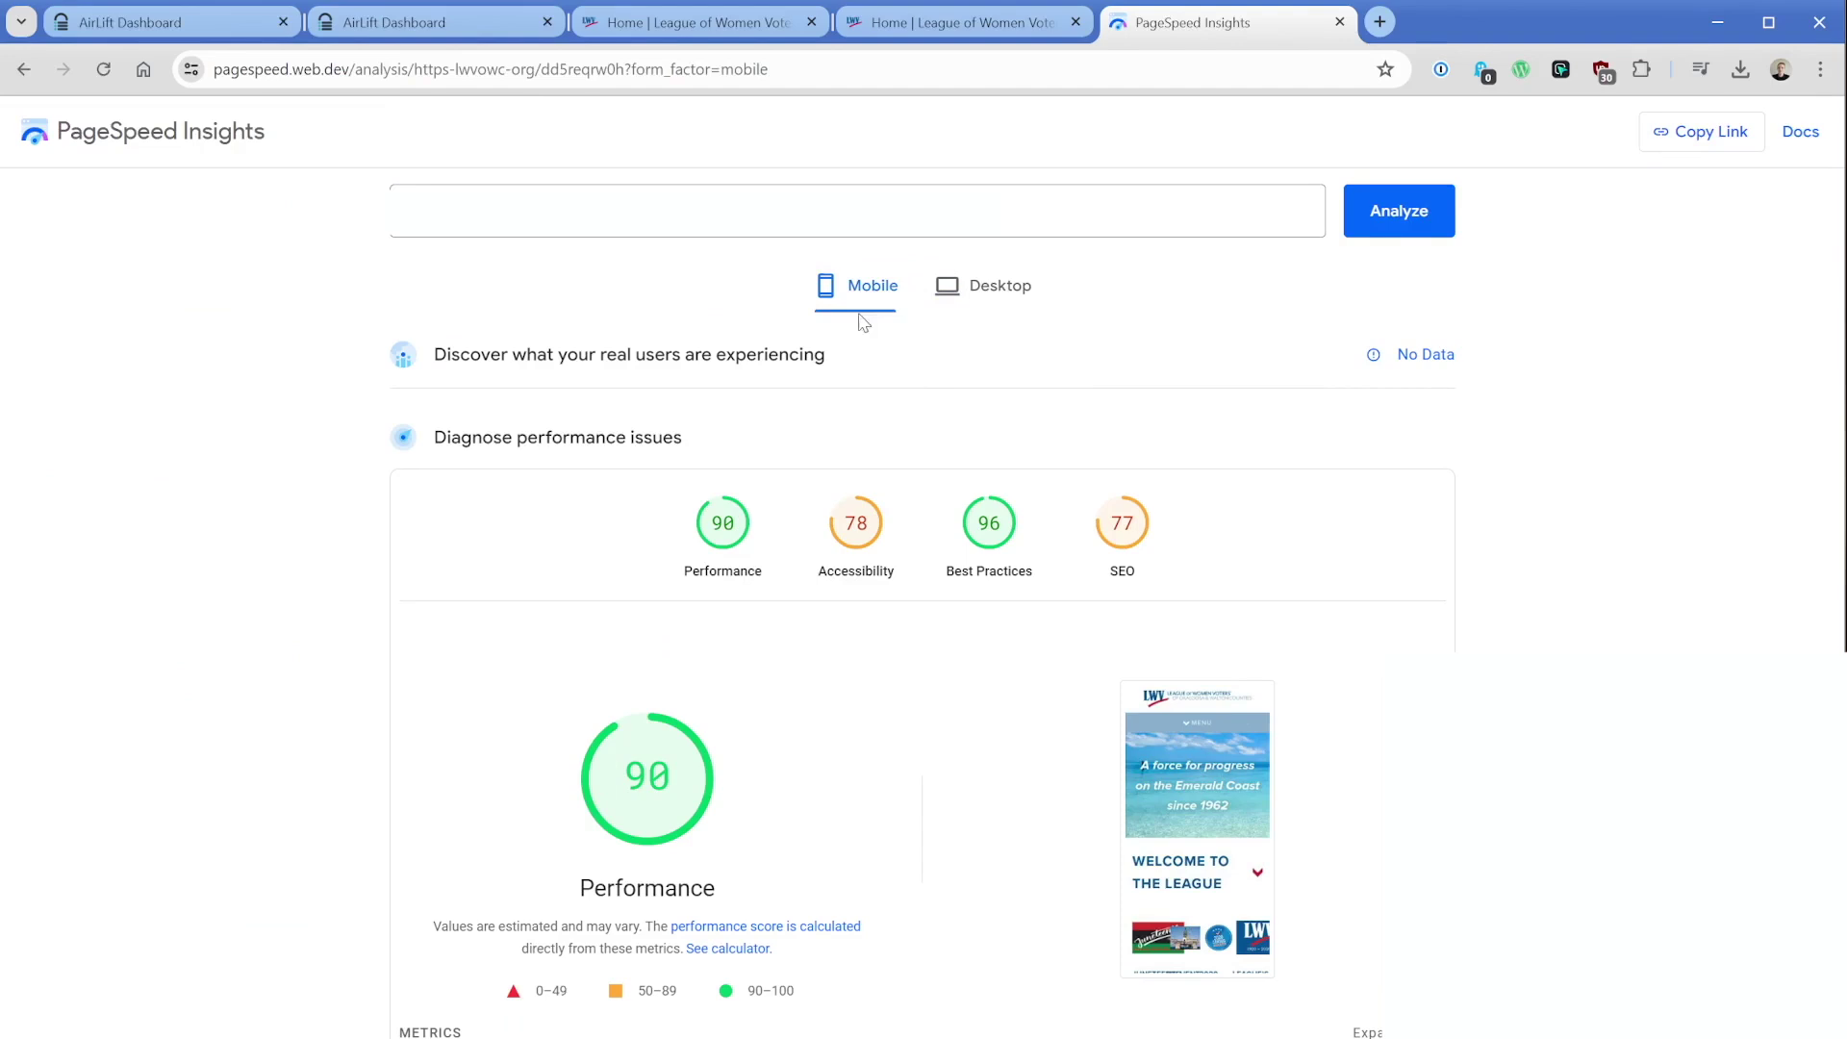
Review the PageSpeed desktop scores and expand the 'Eliminate render-blocking resources' diagnostic.
click(983, 285)
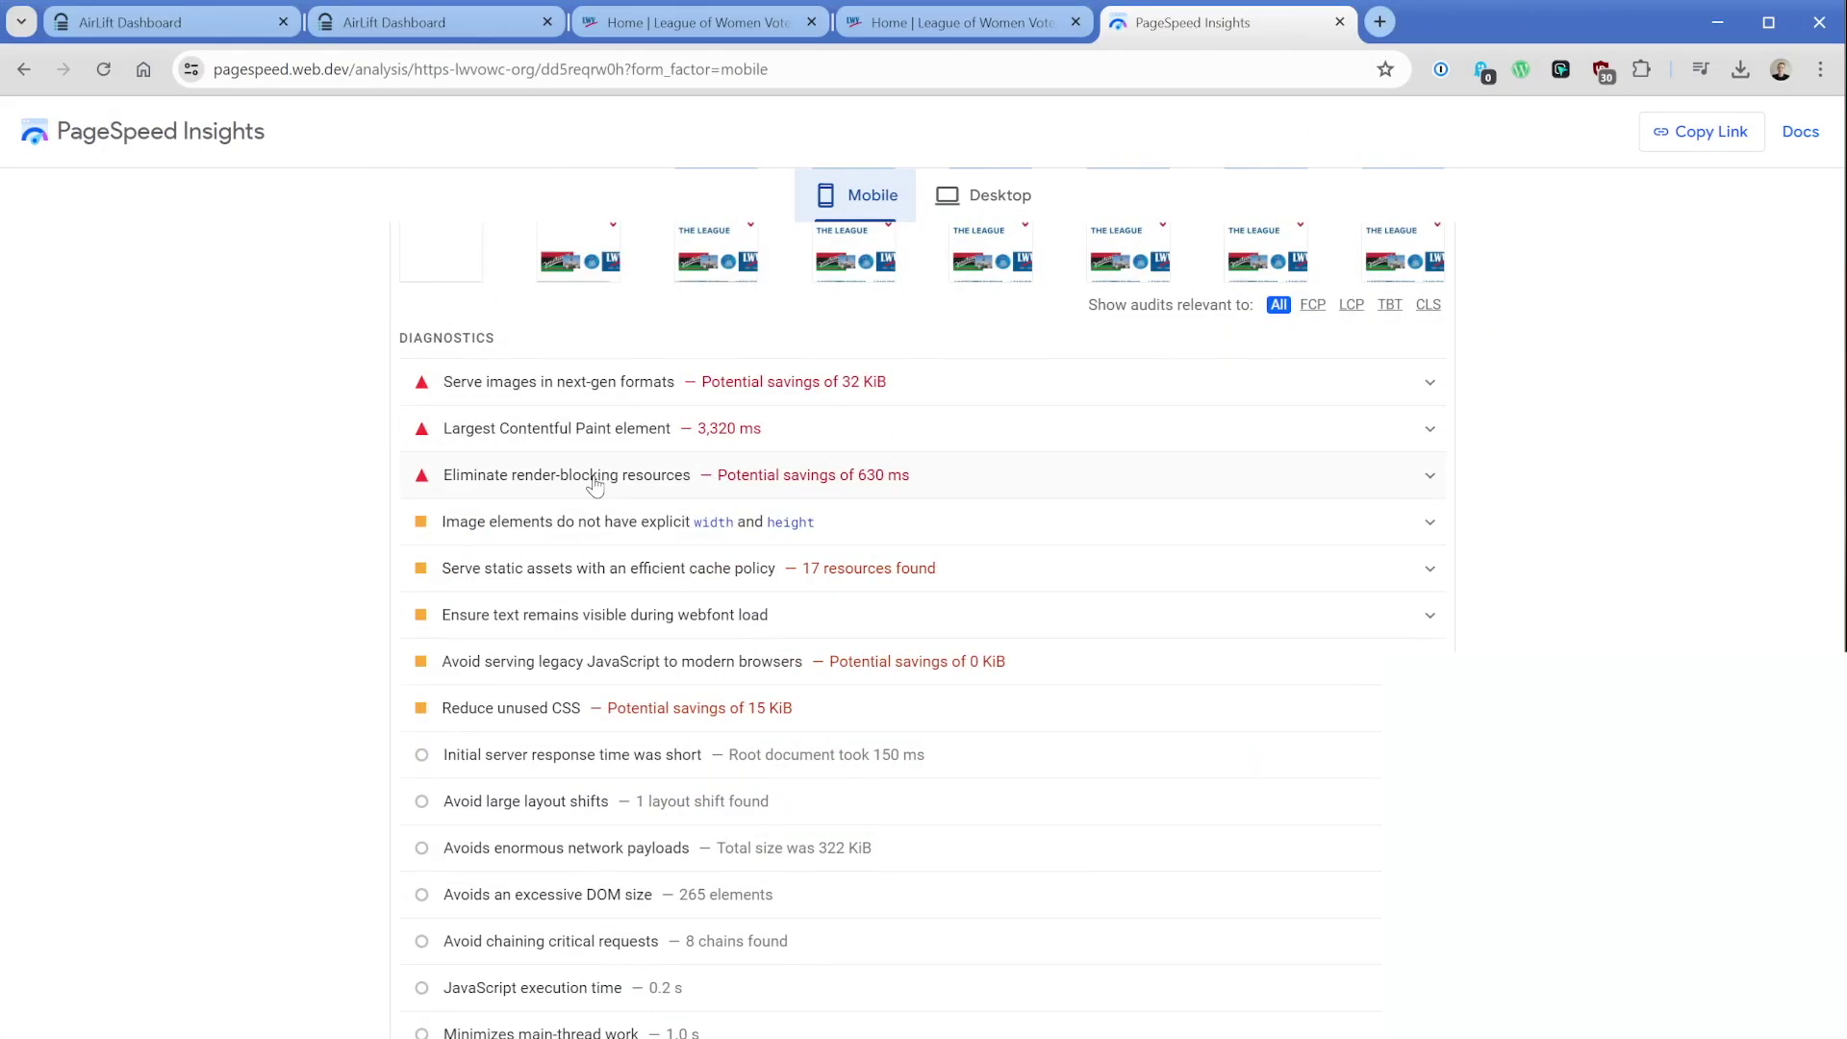
click(590, 478)
scroll(280, 539, down, 1)
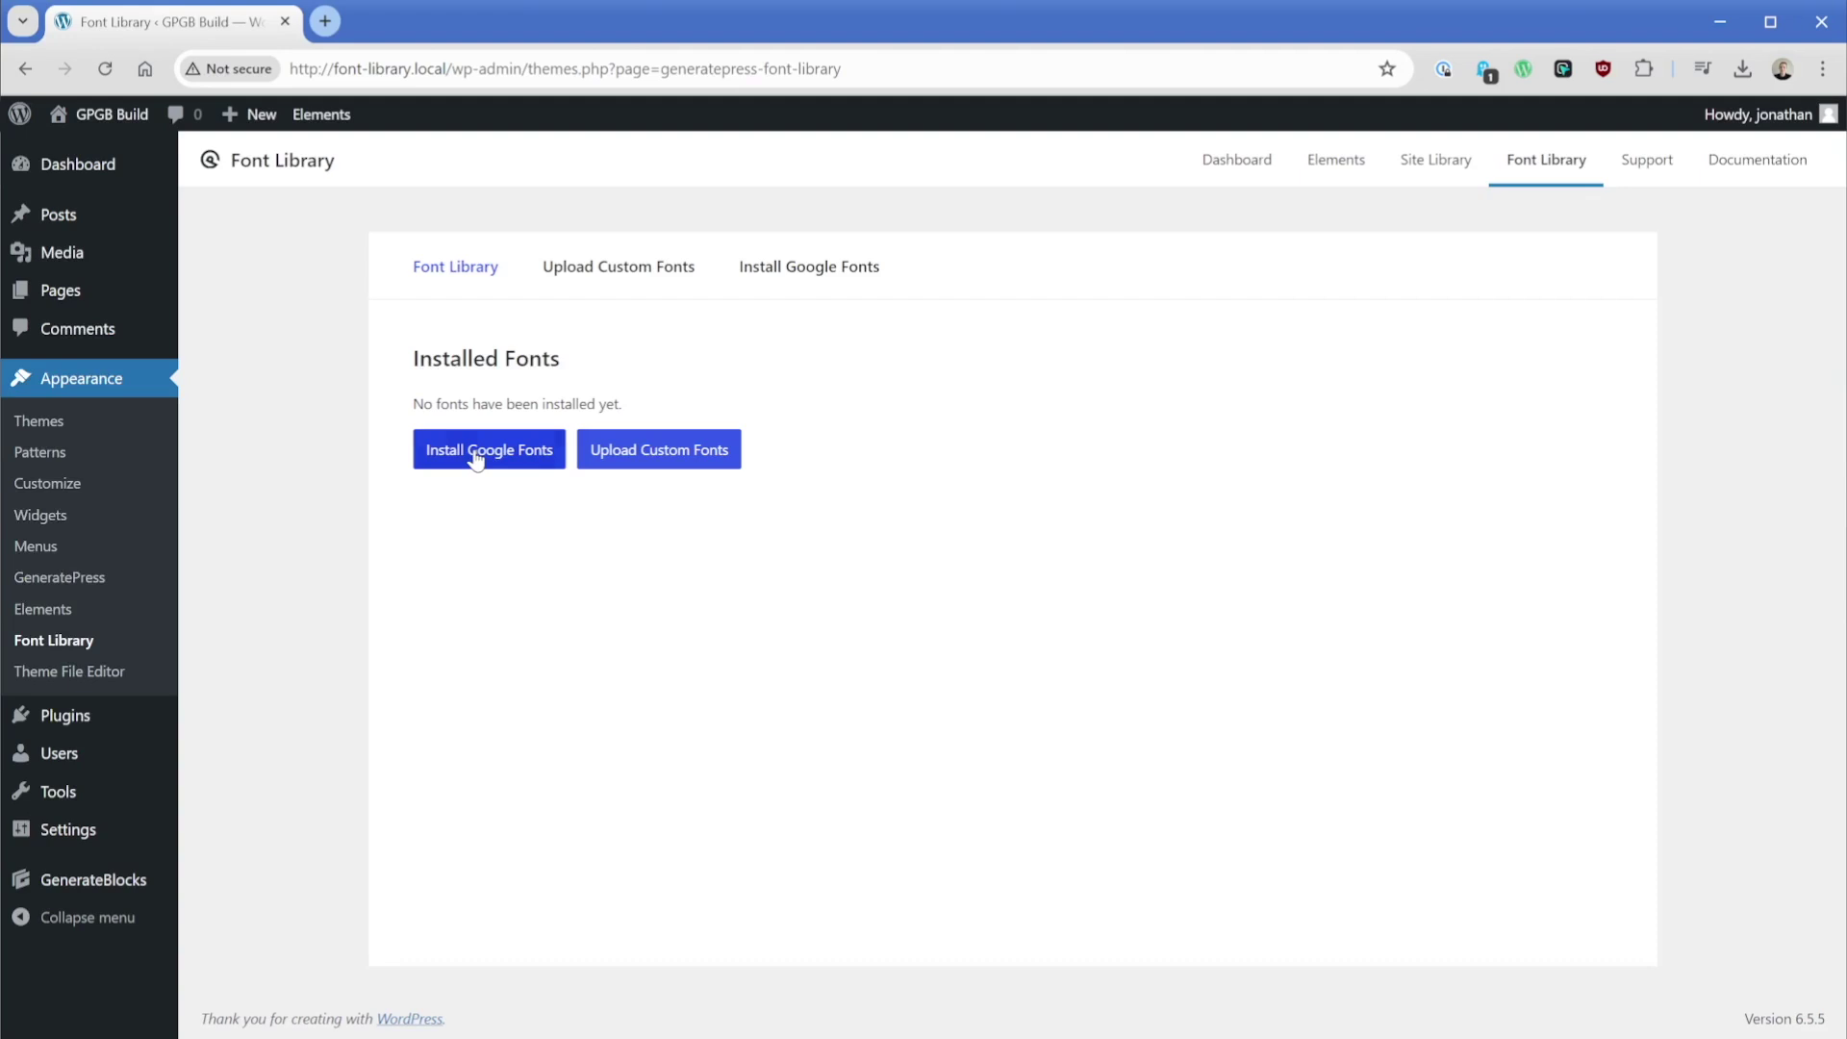
Search Google Fonts for 'ubu' and install Ubuntu locally with 400, 500 and 700 normal weights.
click(476, 460)
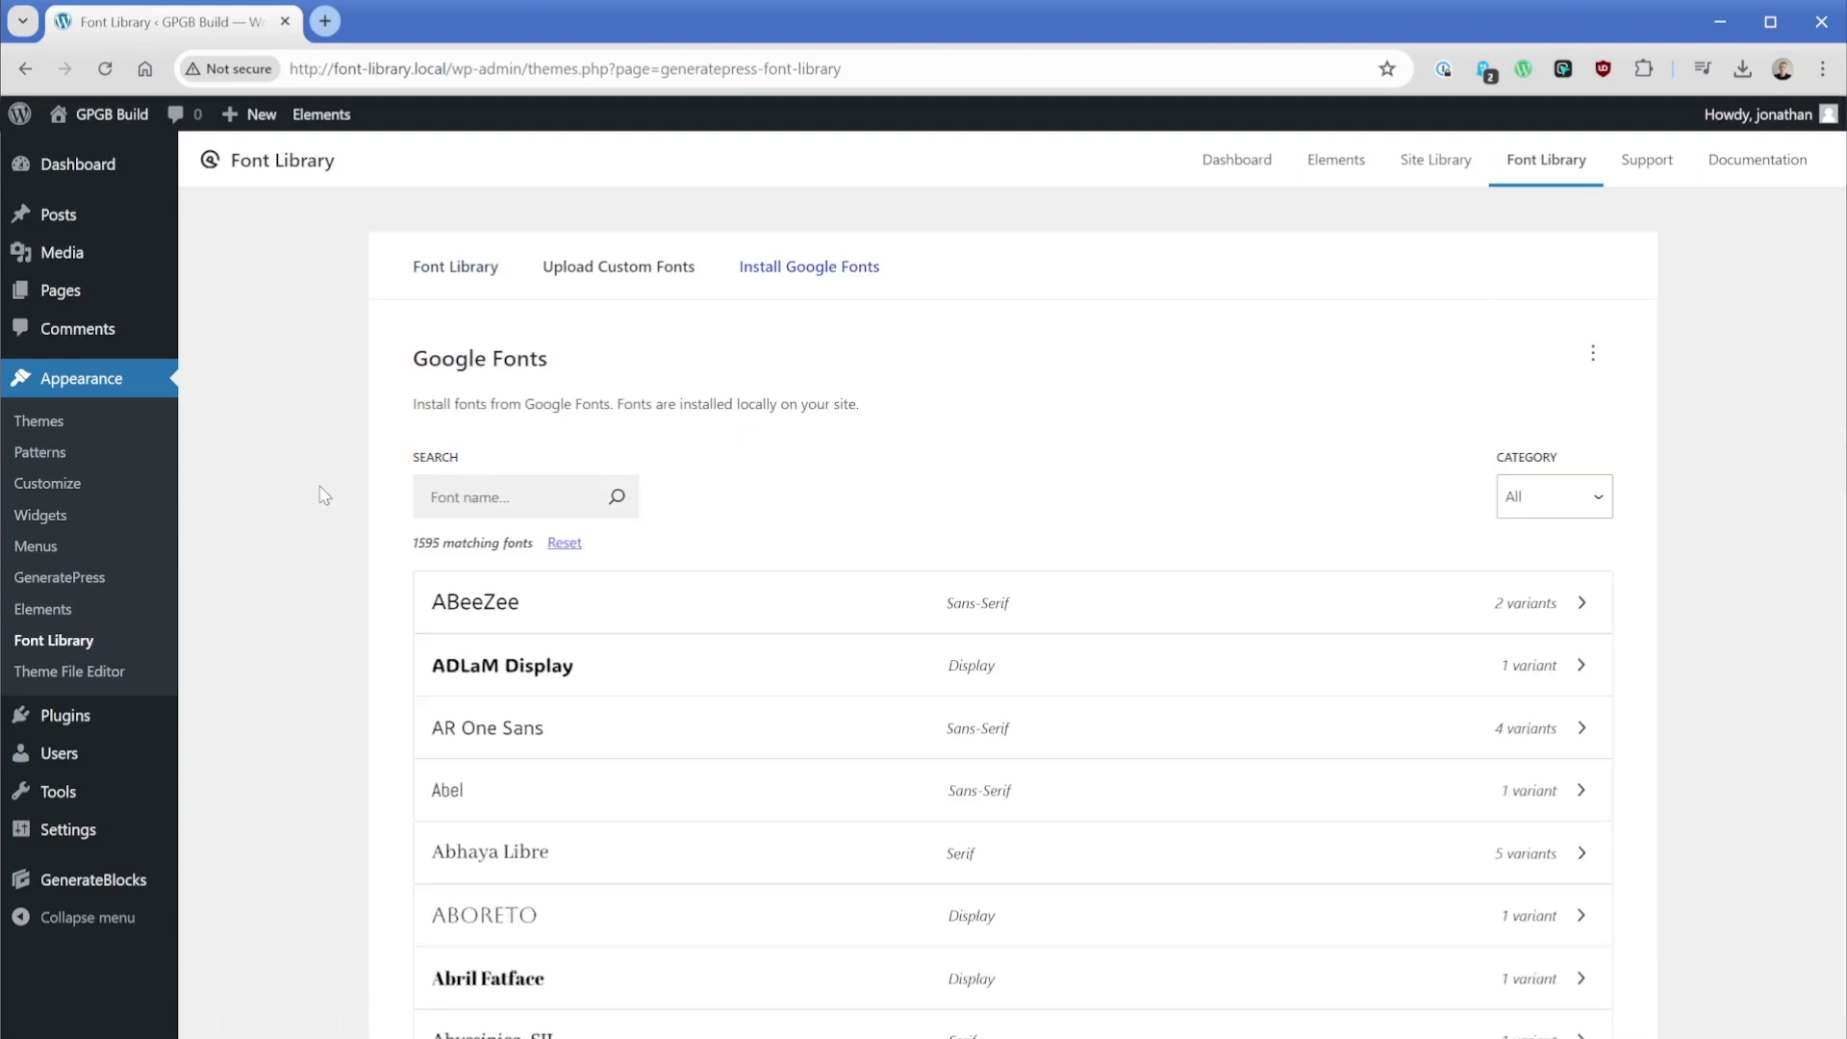
click(418, 500)
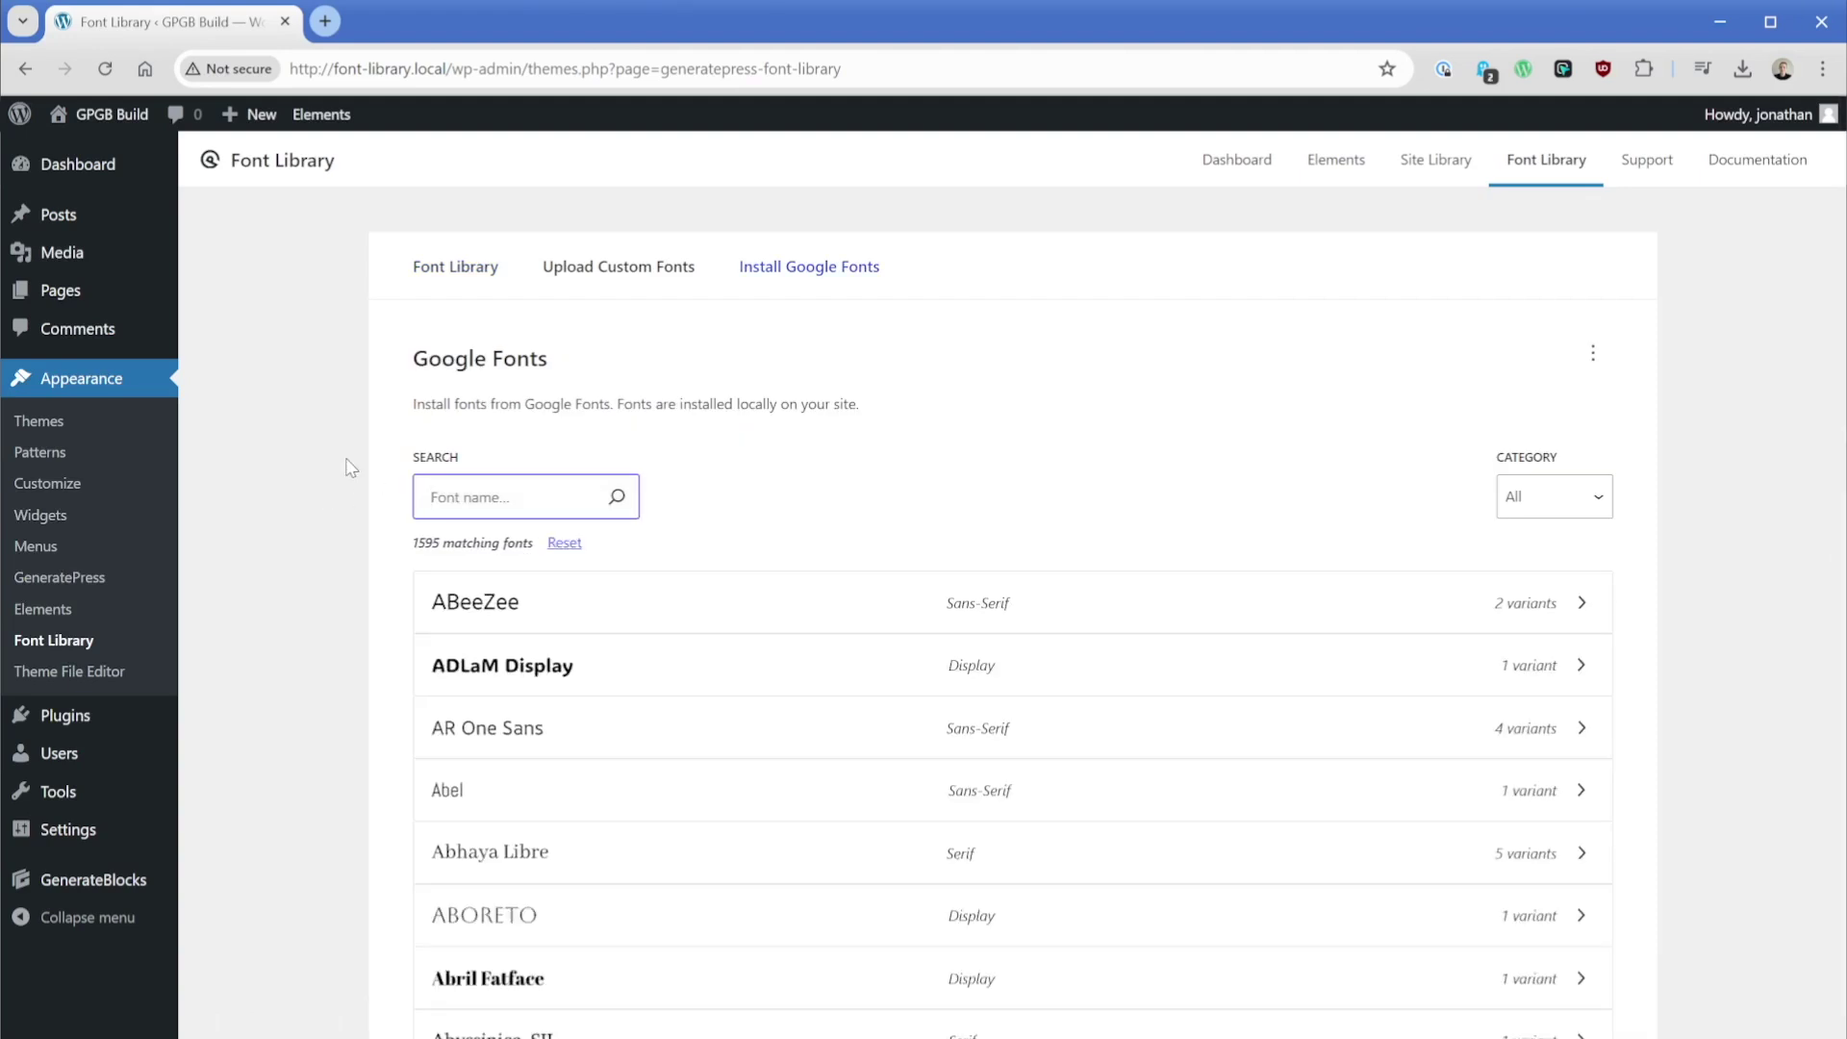
text(ubu)
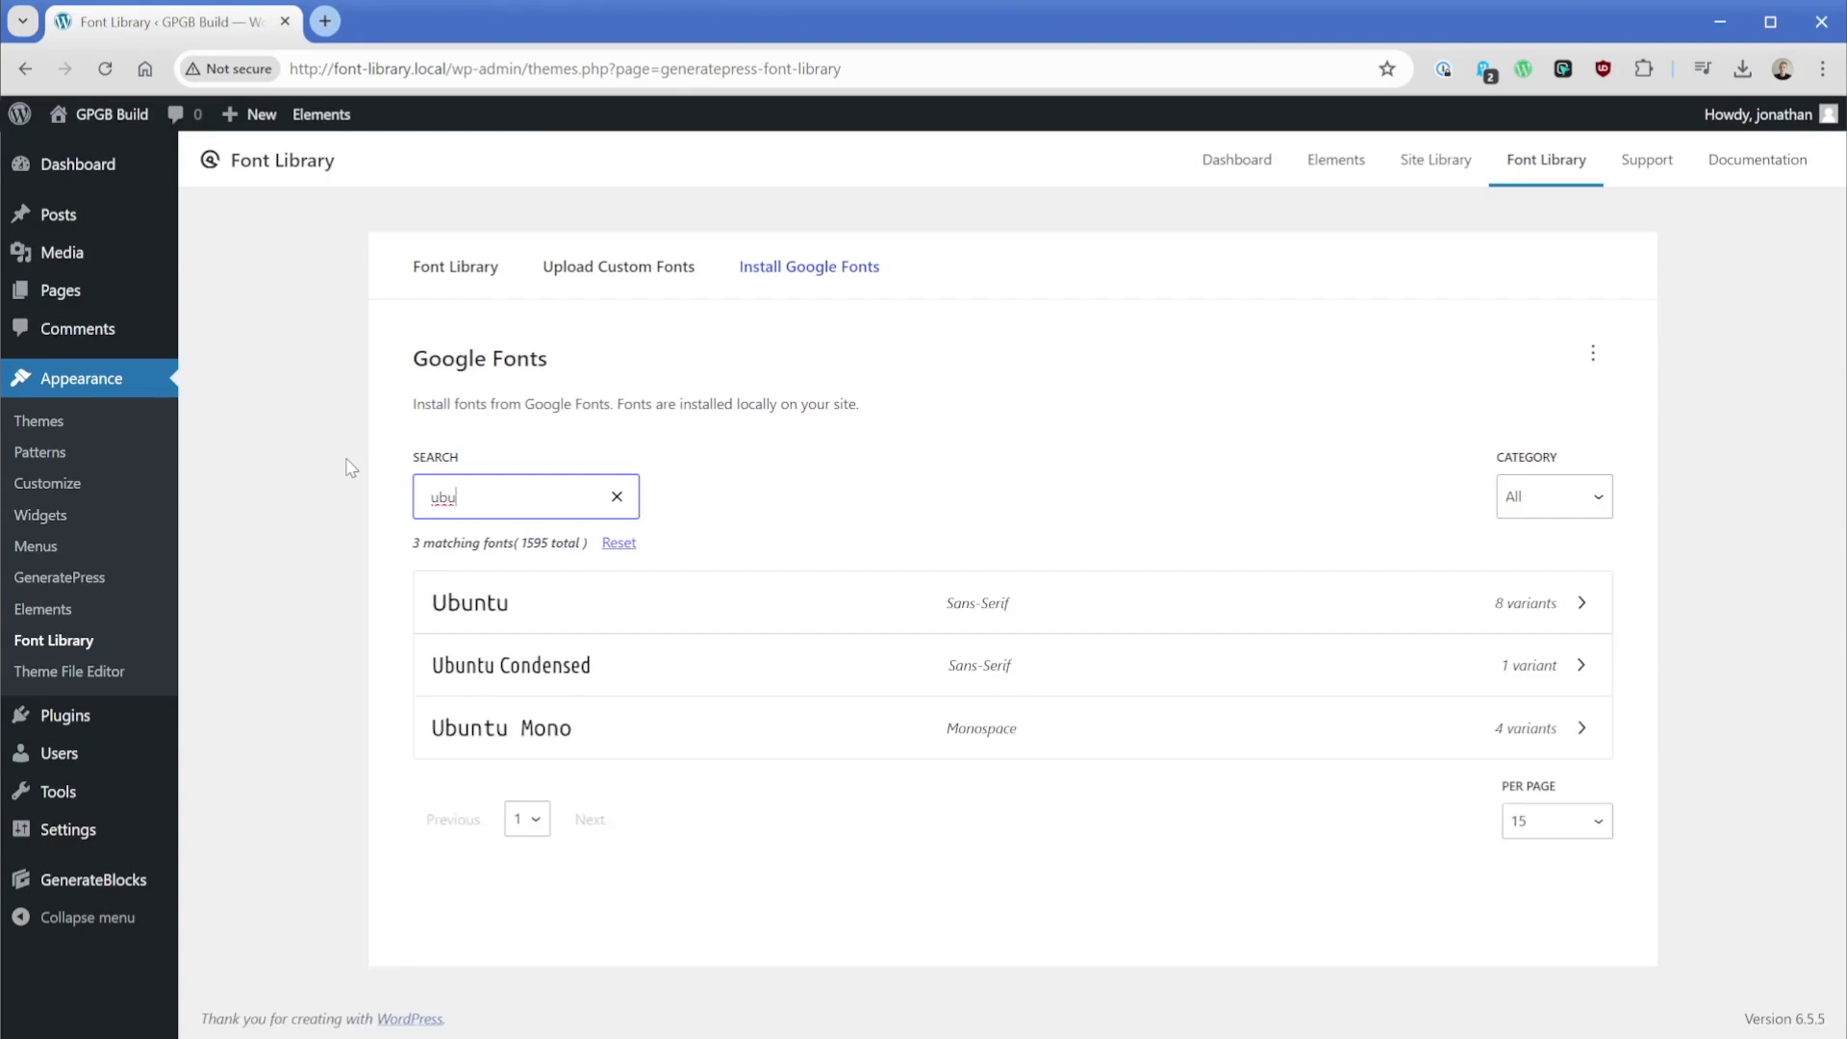
click(571, 614)
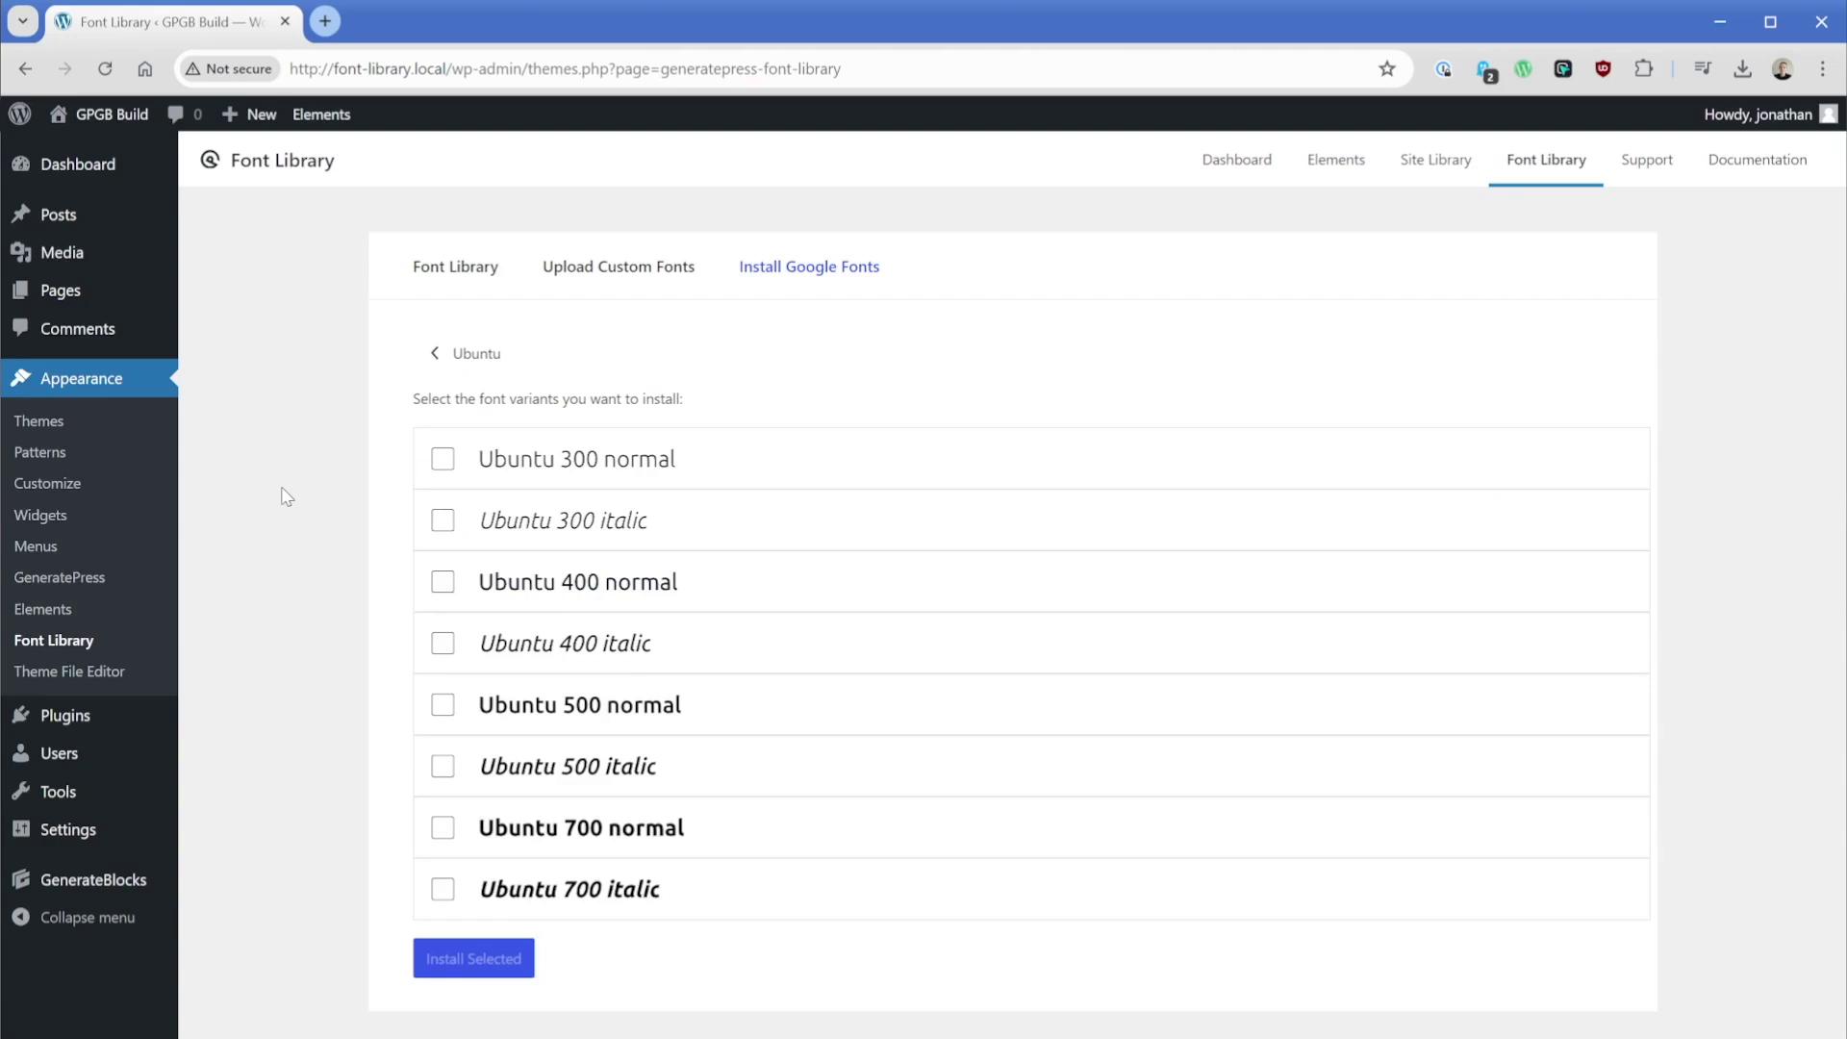
click(441, 584)
click(443, 708)
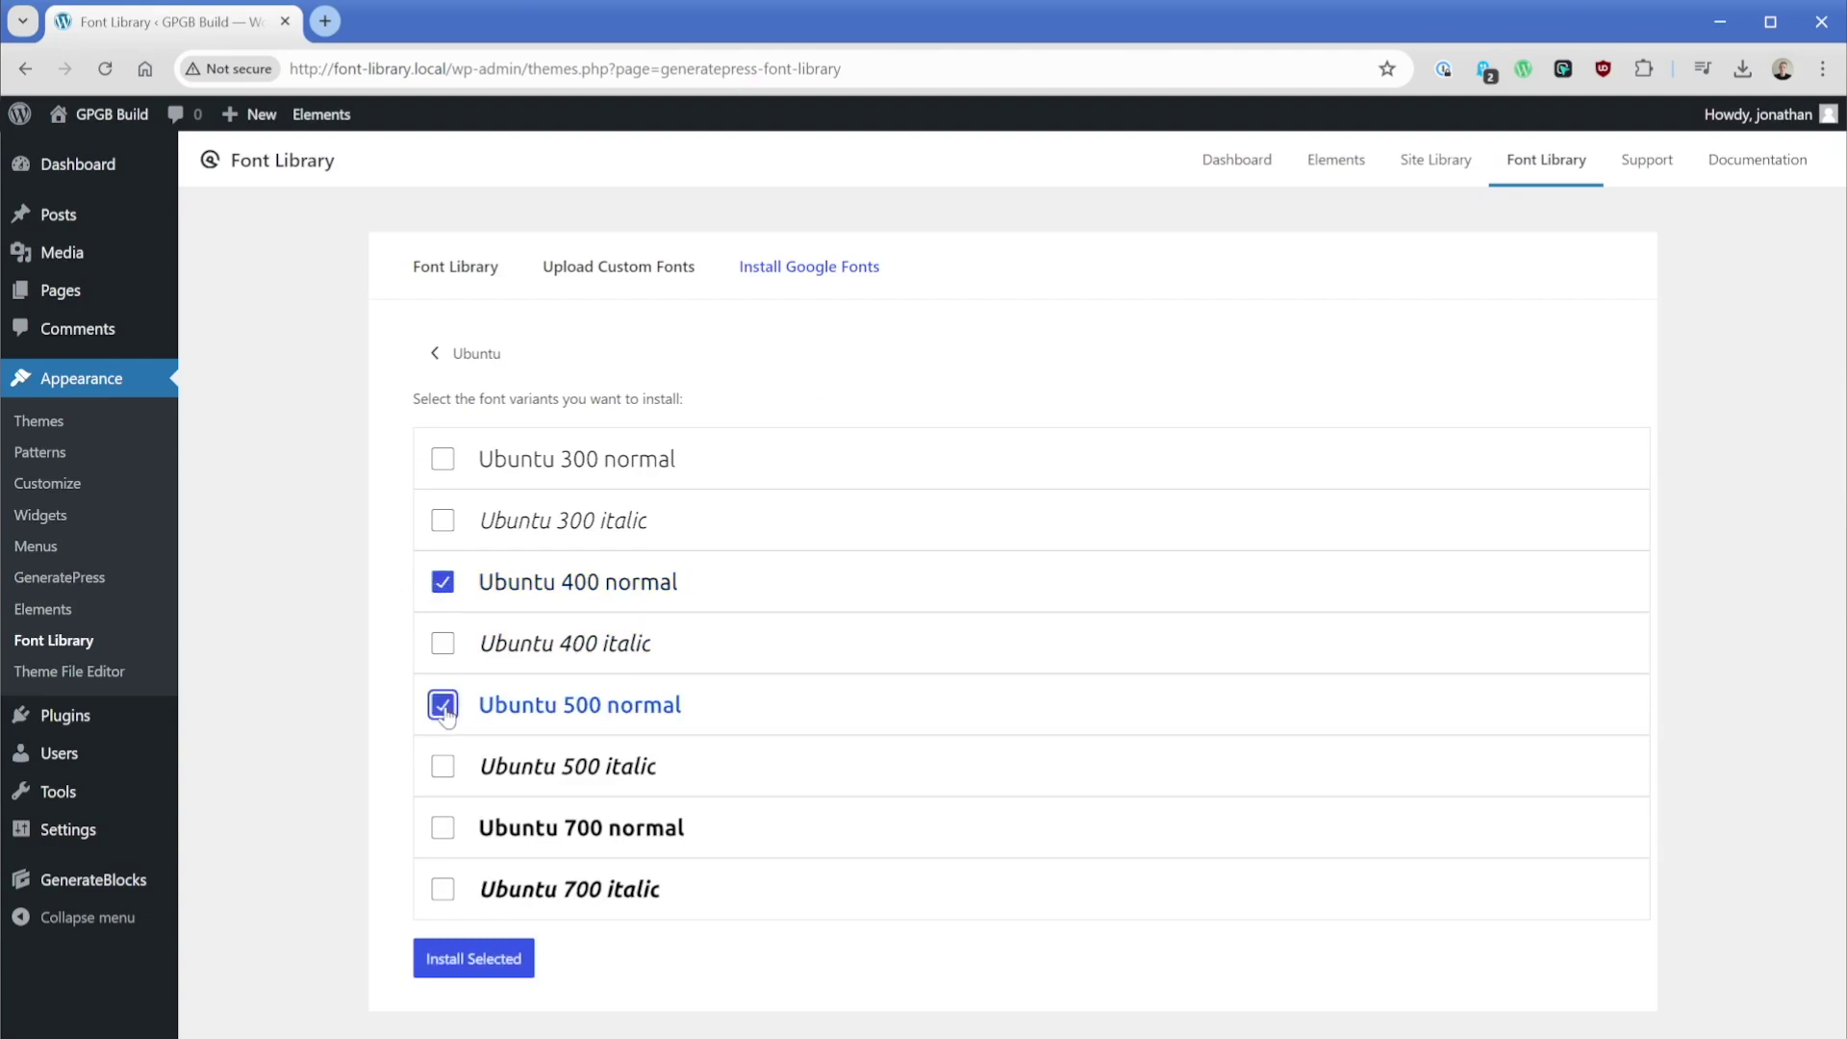
click(442, 831)
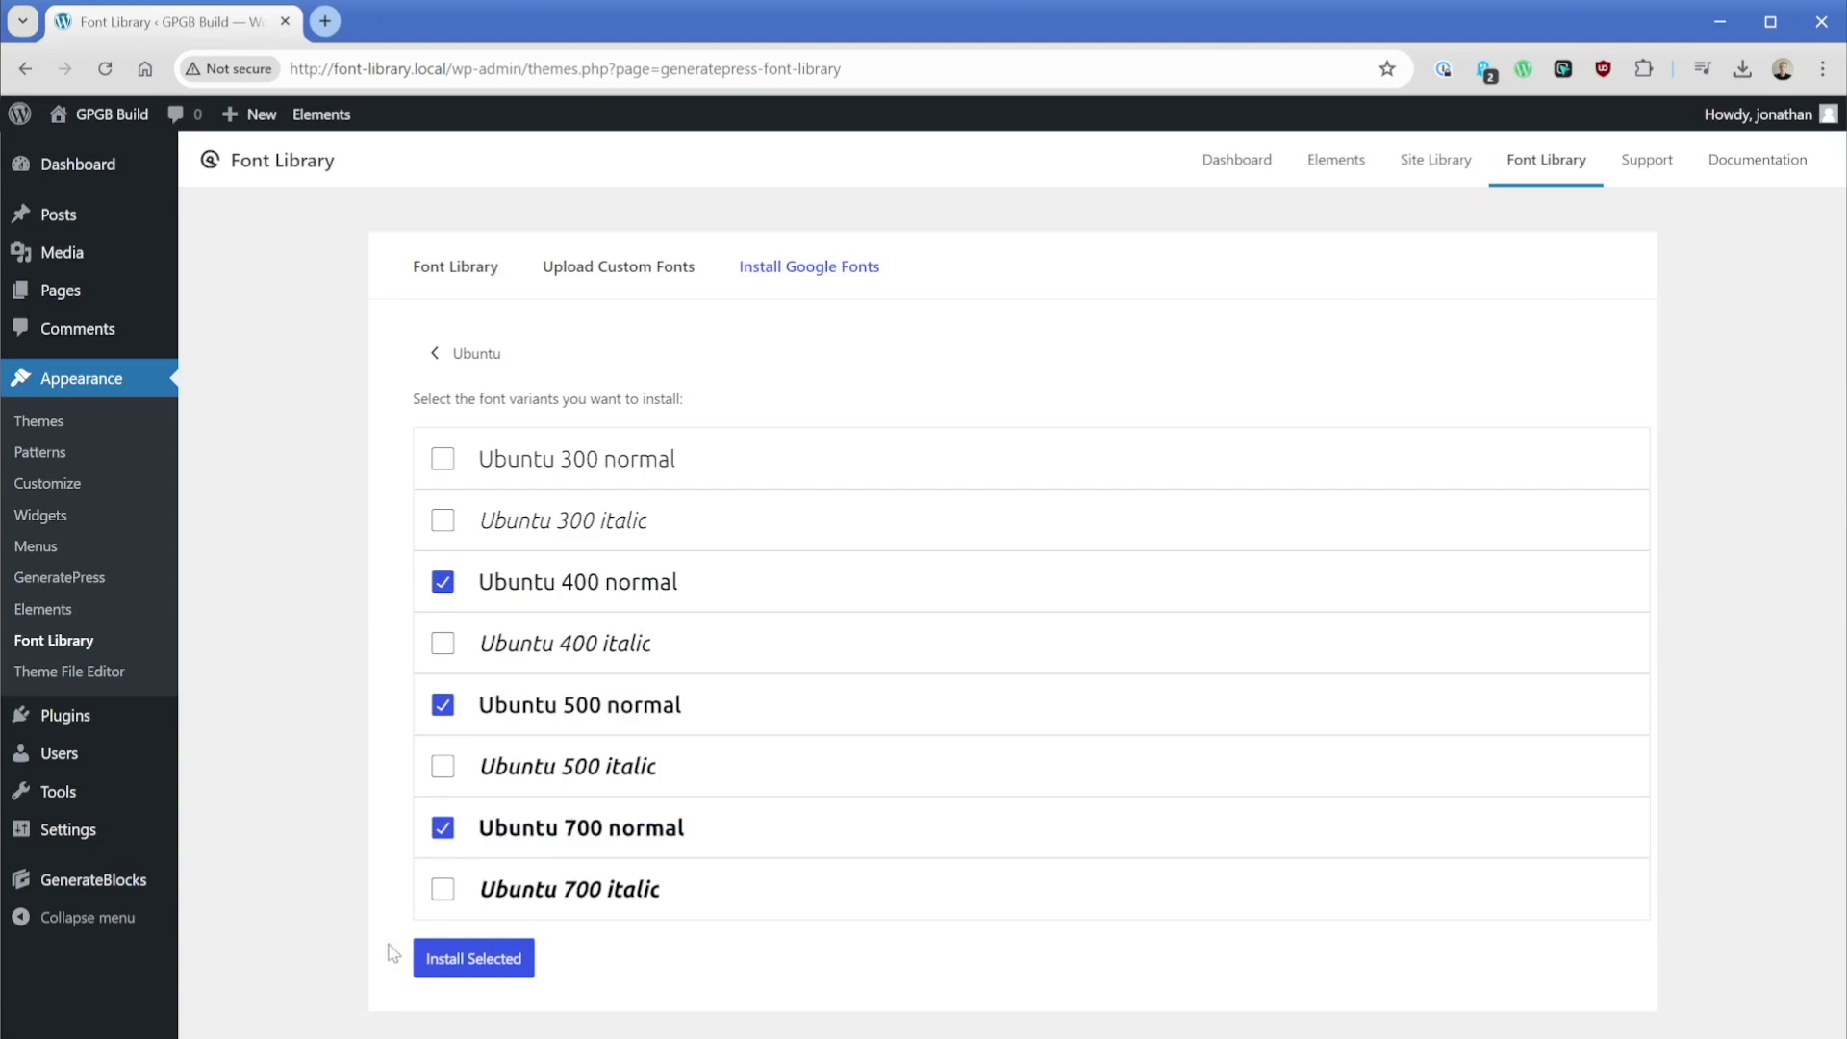
click(438, 958)
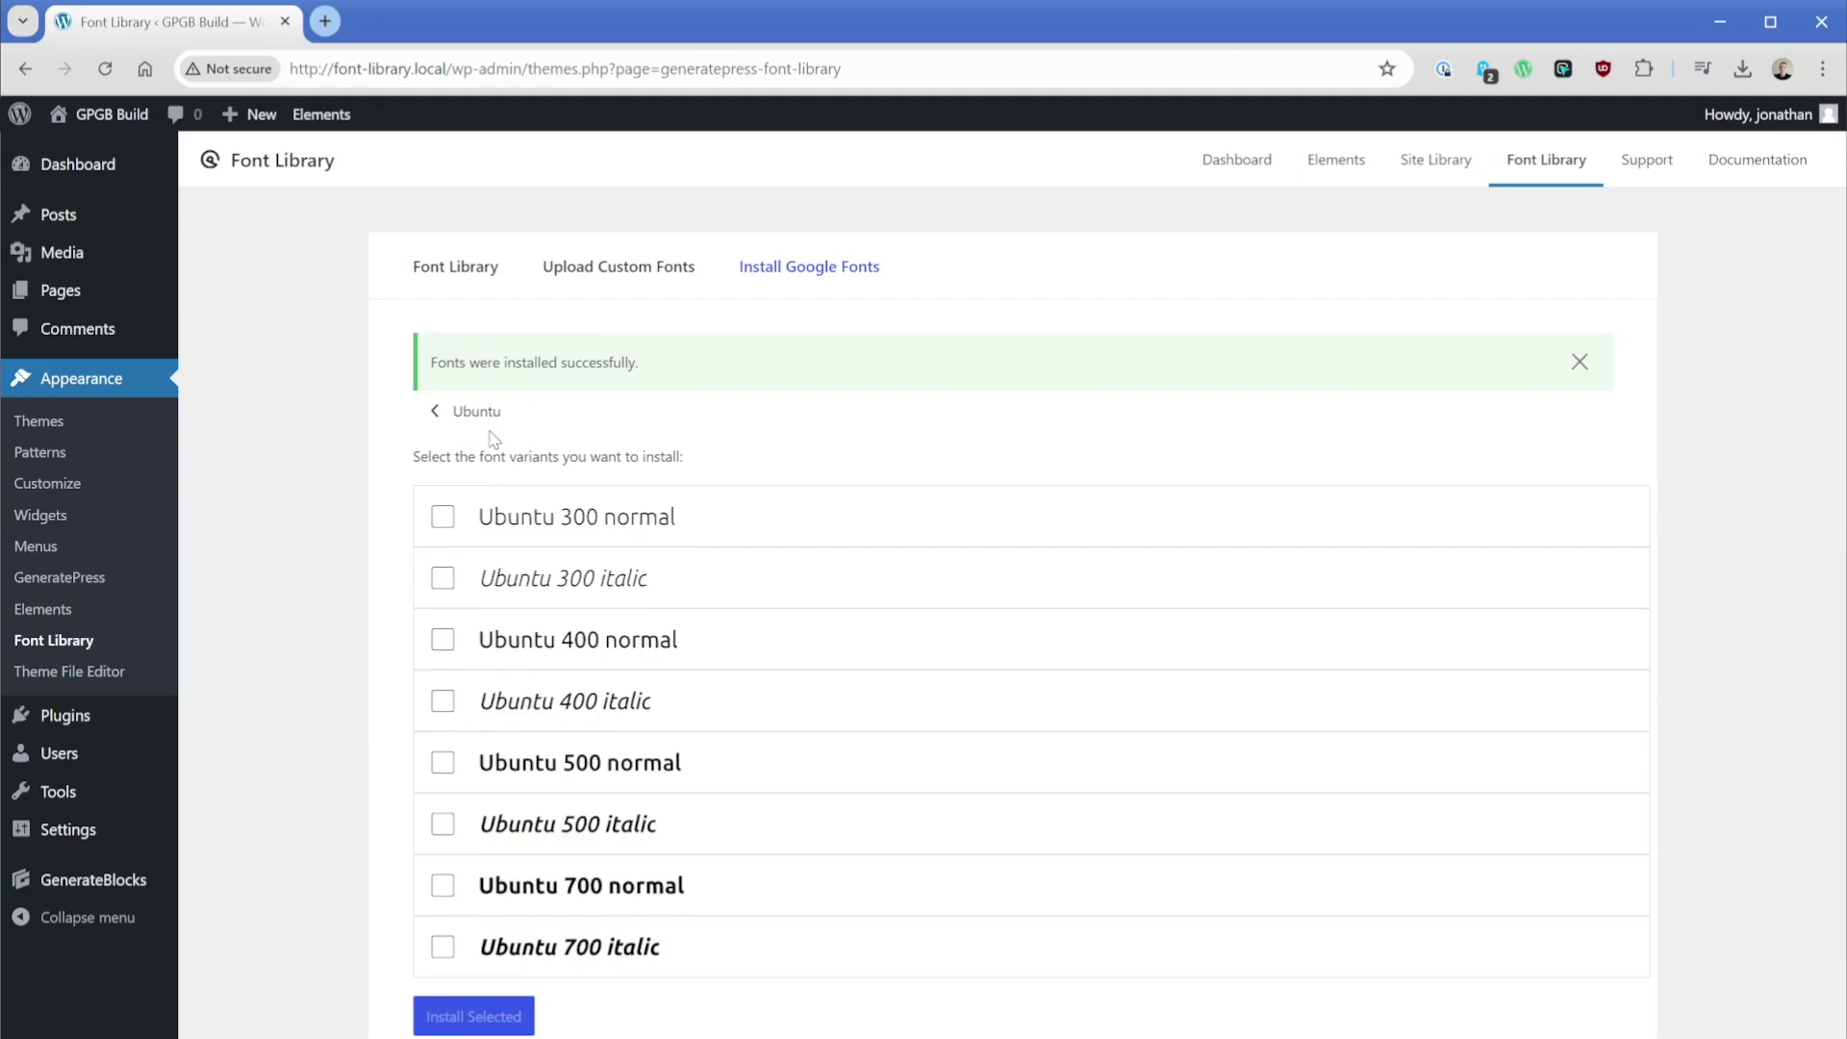
Open Edit Font: Ubuntu from the list of installed fonts.
click(470, 273)
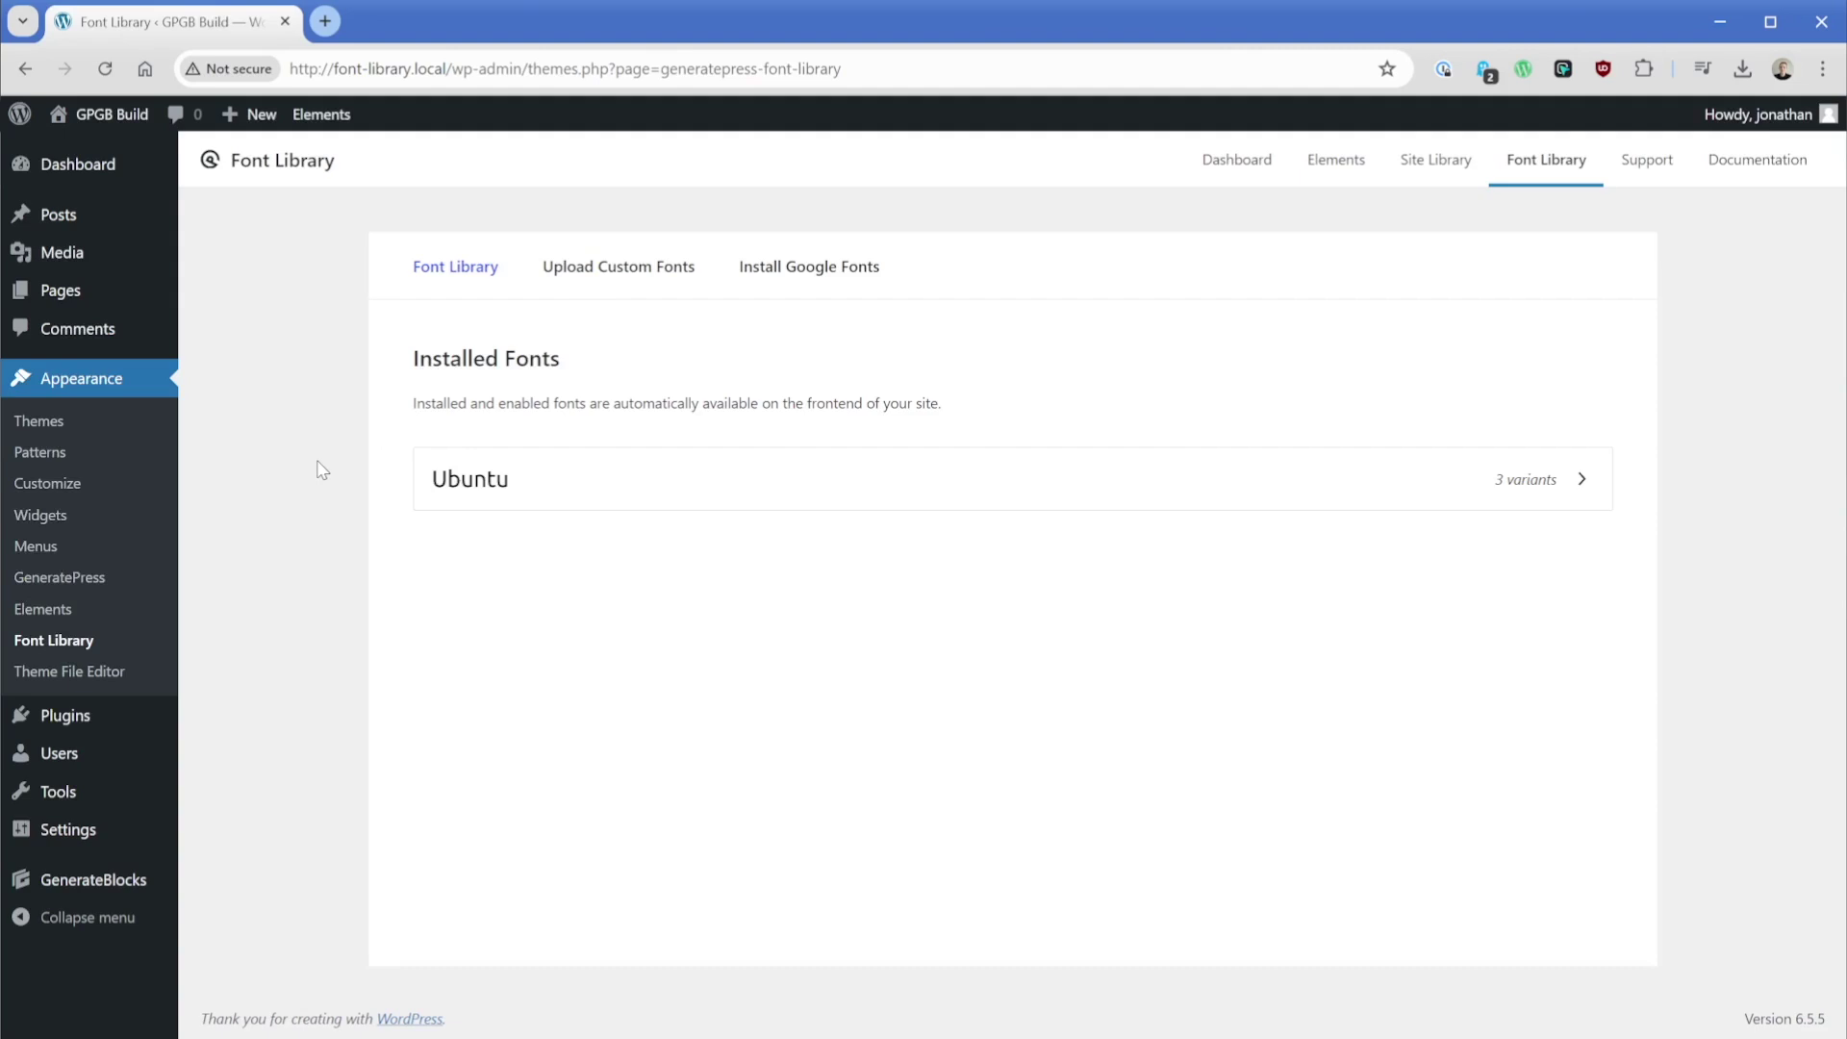
click(481, 479)
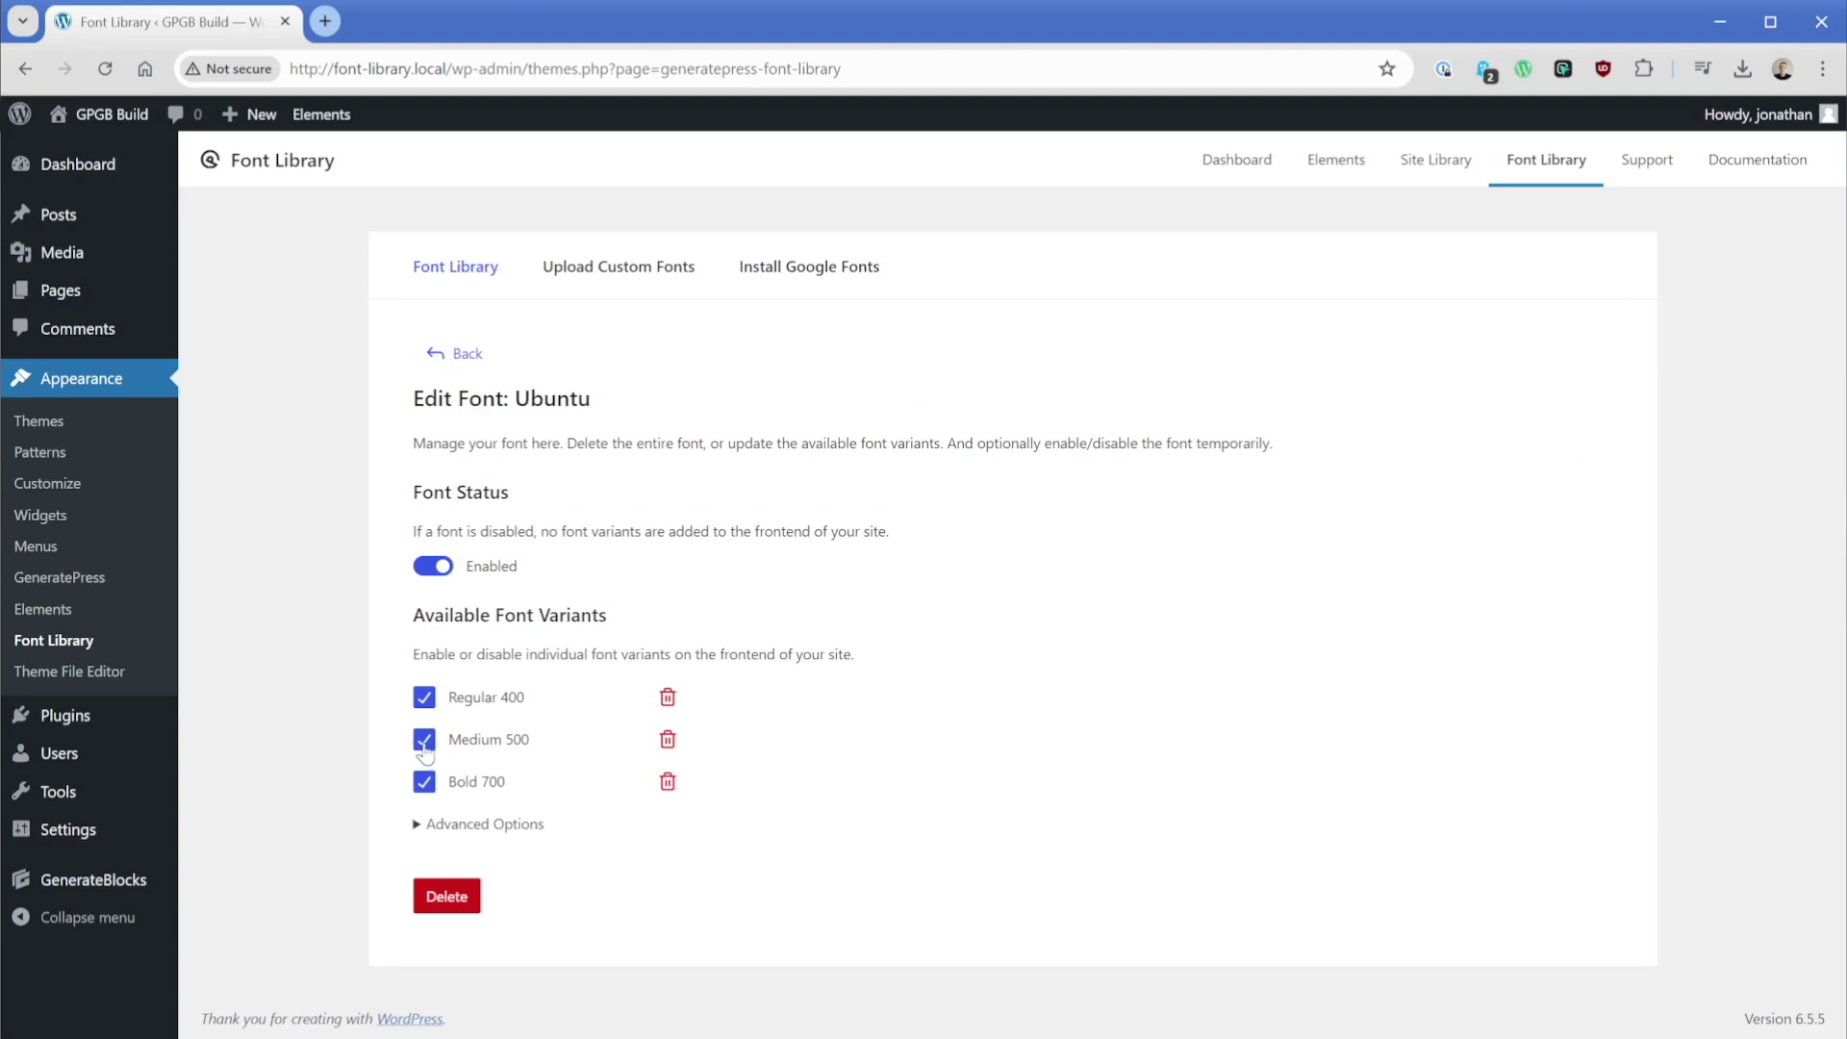
Set Ubuntu's Font Display to Swap under its Advanced Options.
click(420, 825)
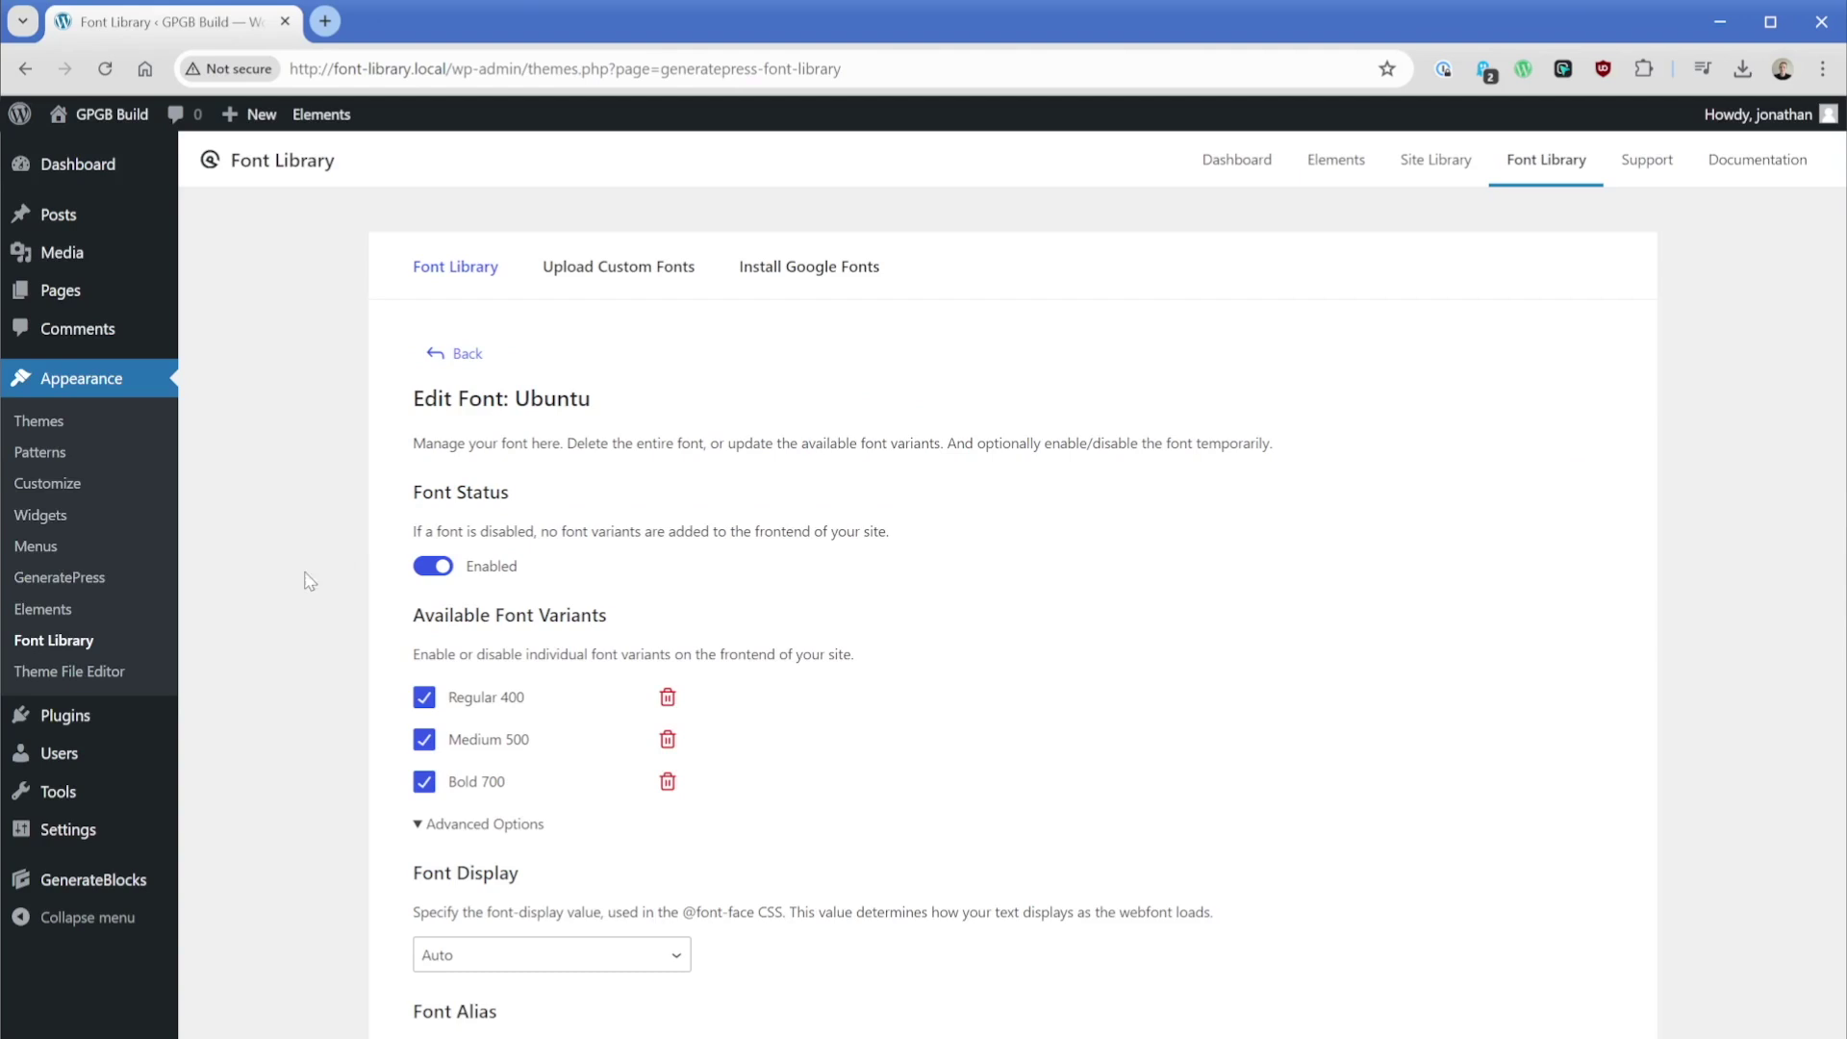
scroll(310, 569, down, 1)
scroll(310, 570, down, 6)
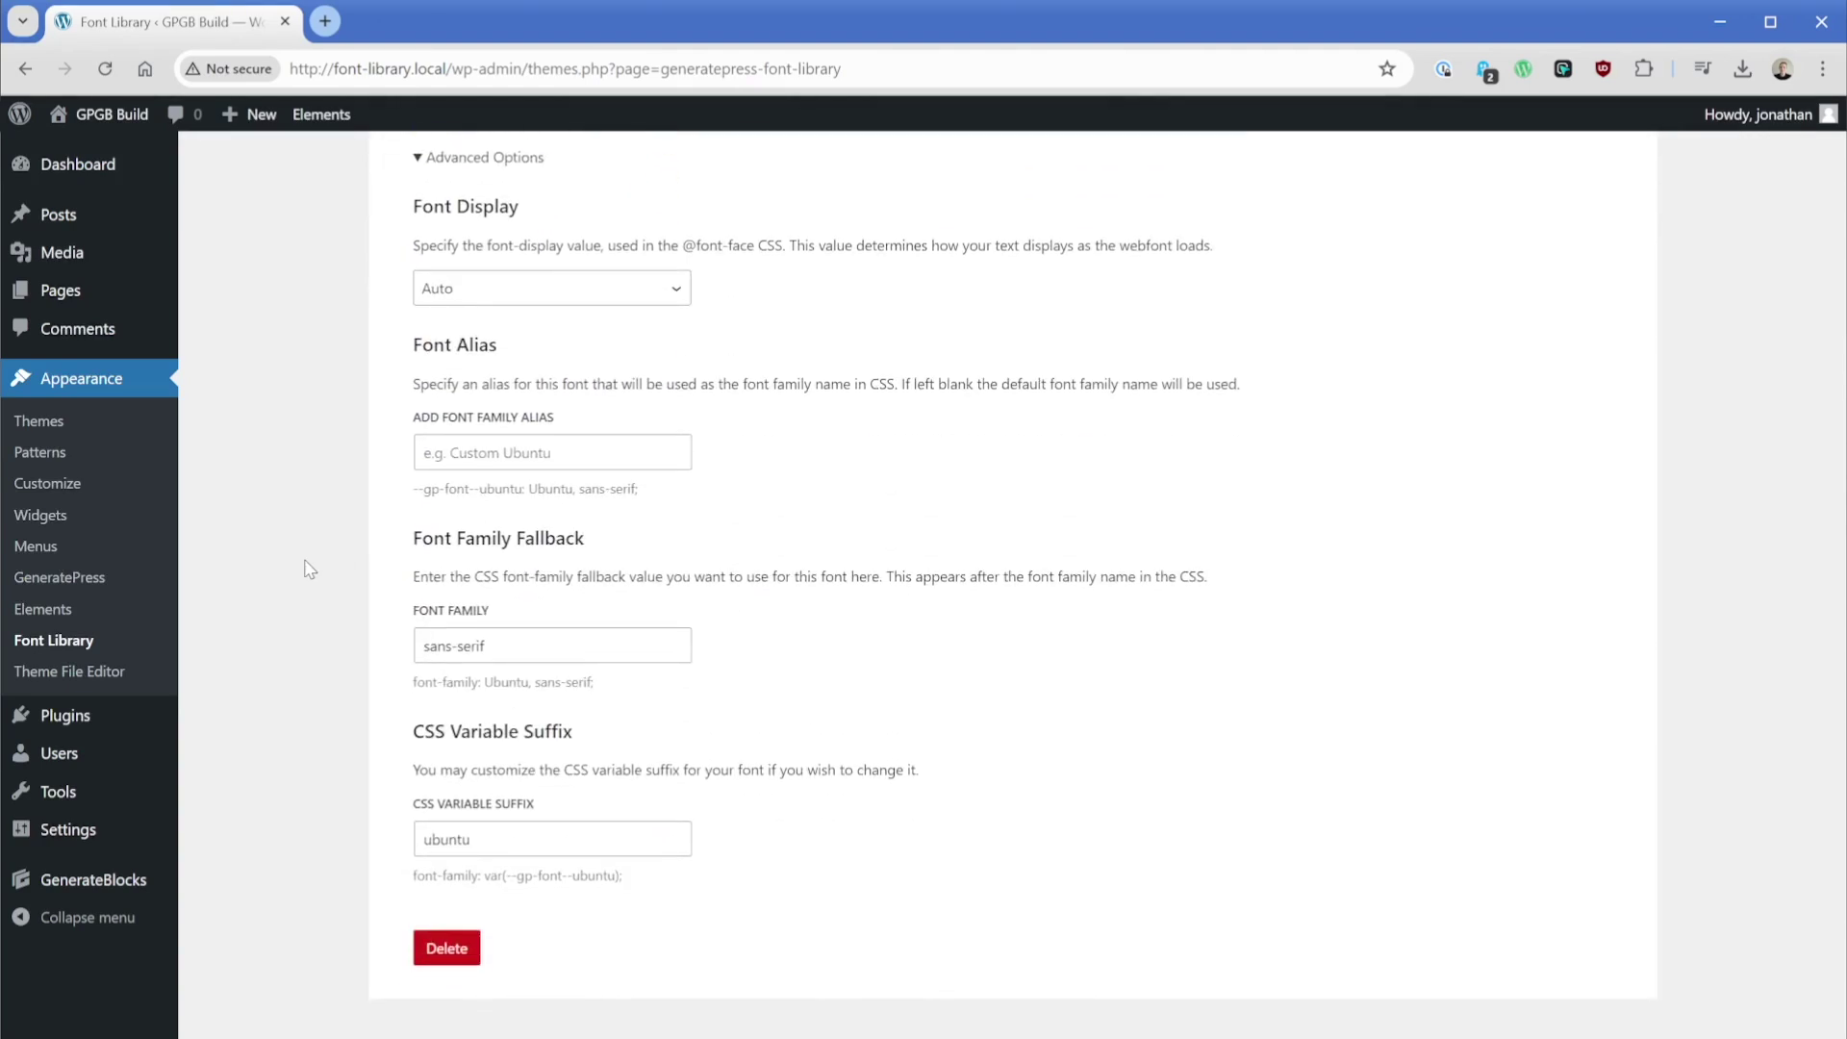
click(512, 298)
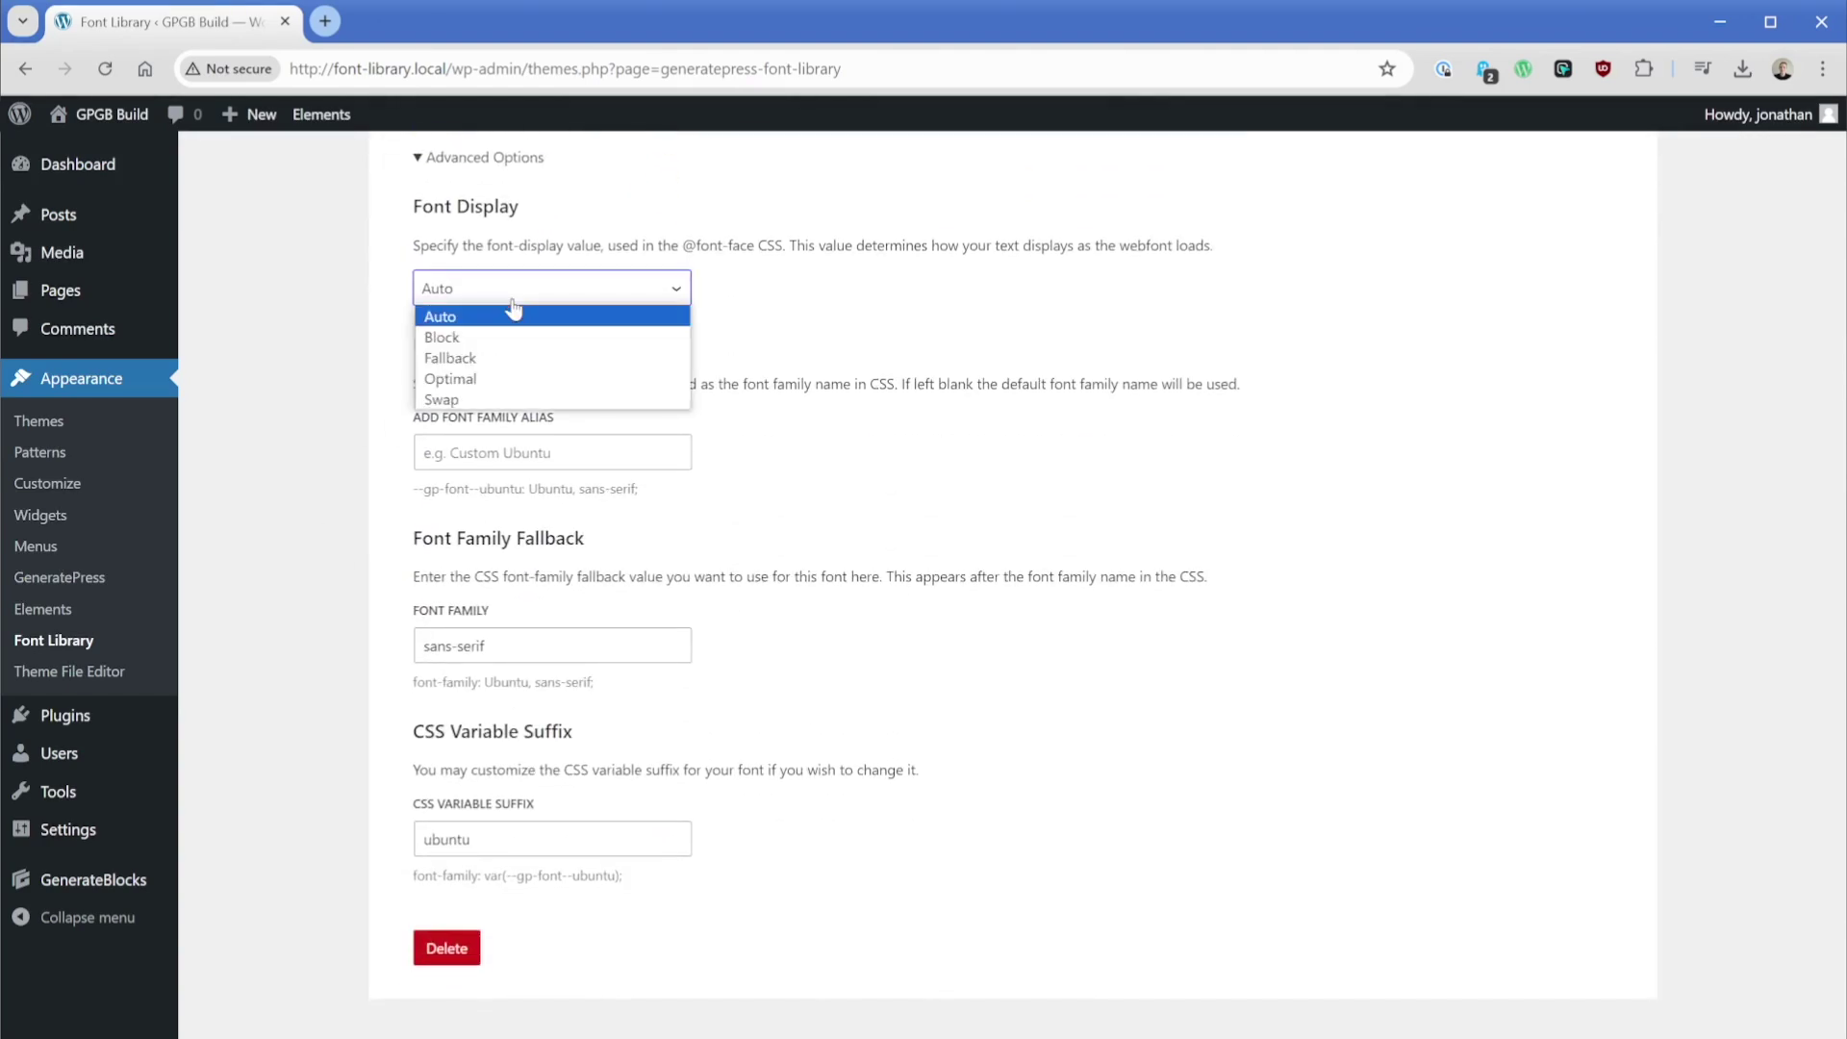
click(488, 400)
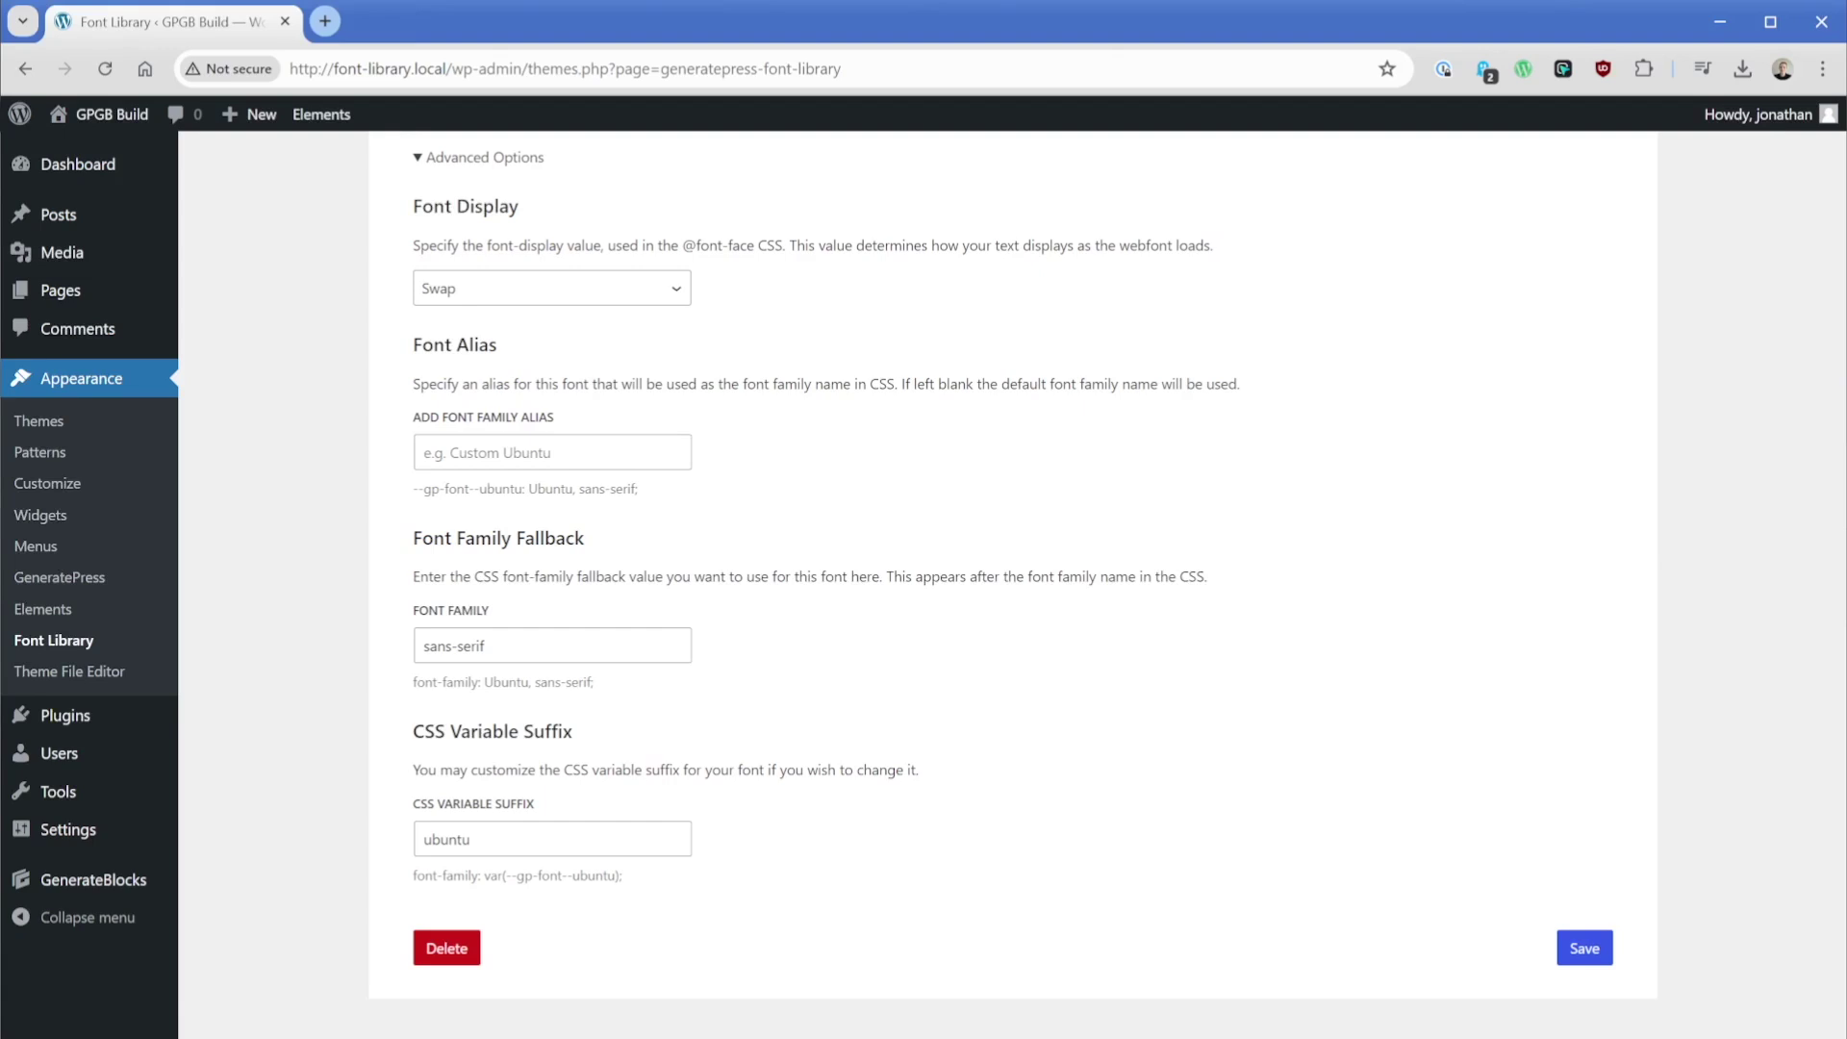
click(553, 452)
triple_click(483, 645)
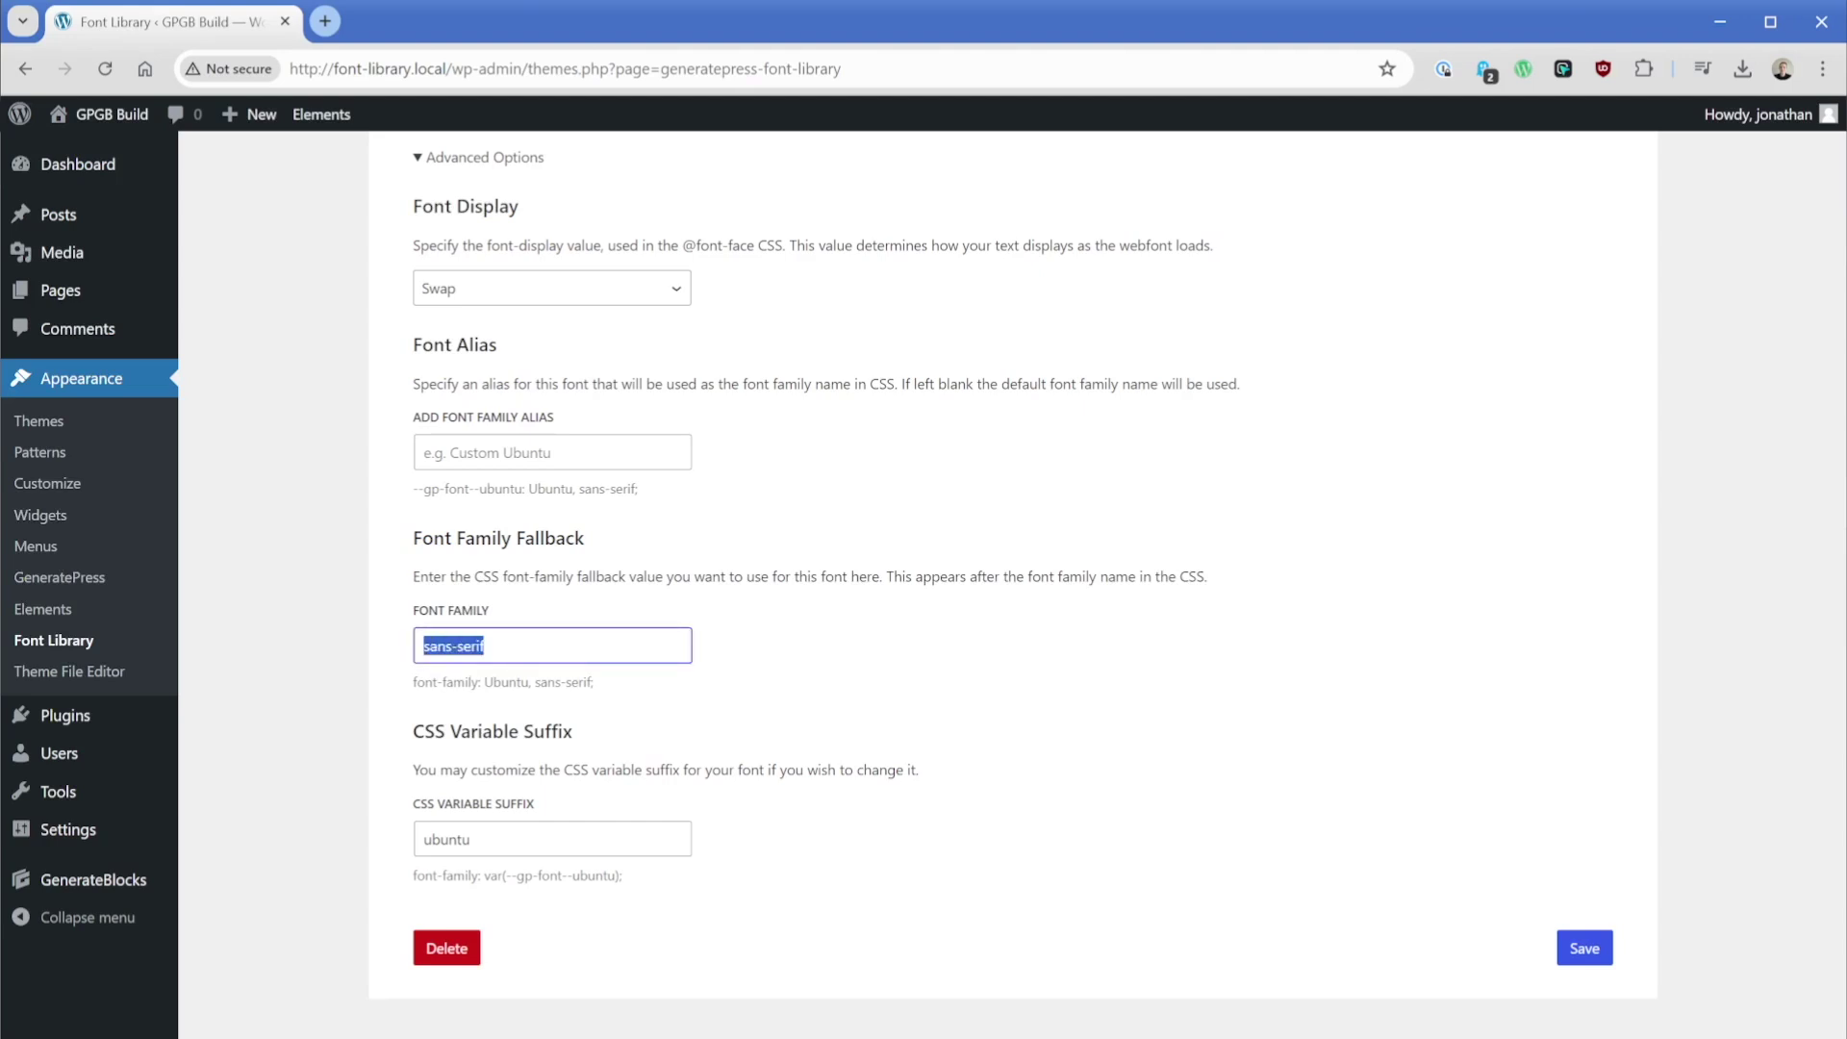
key(BackSpace)
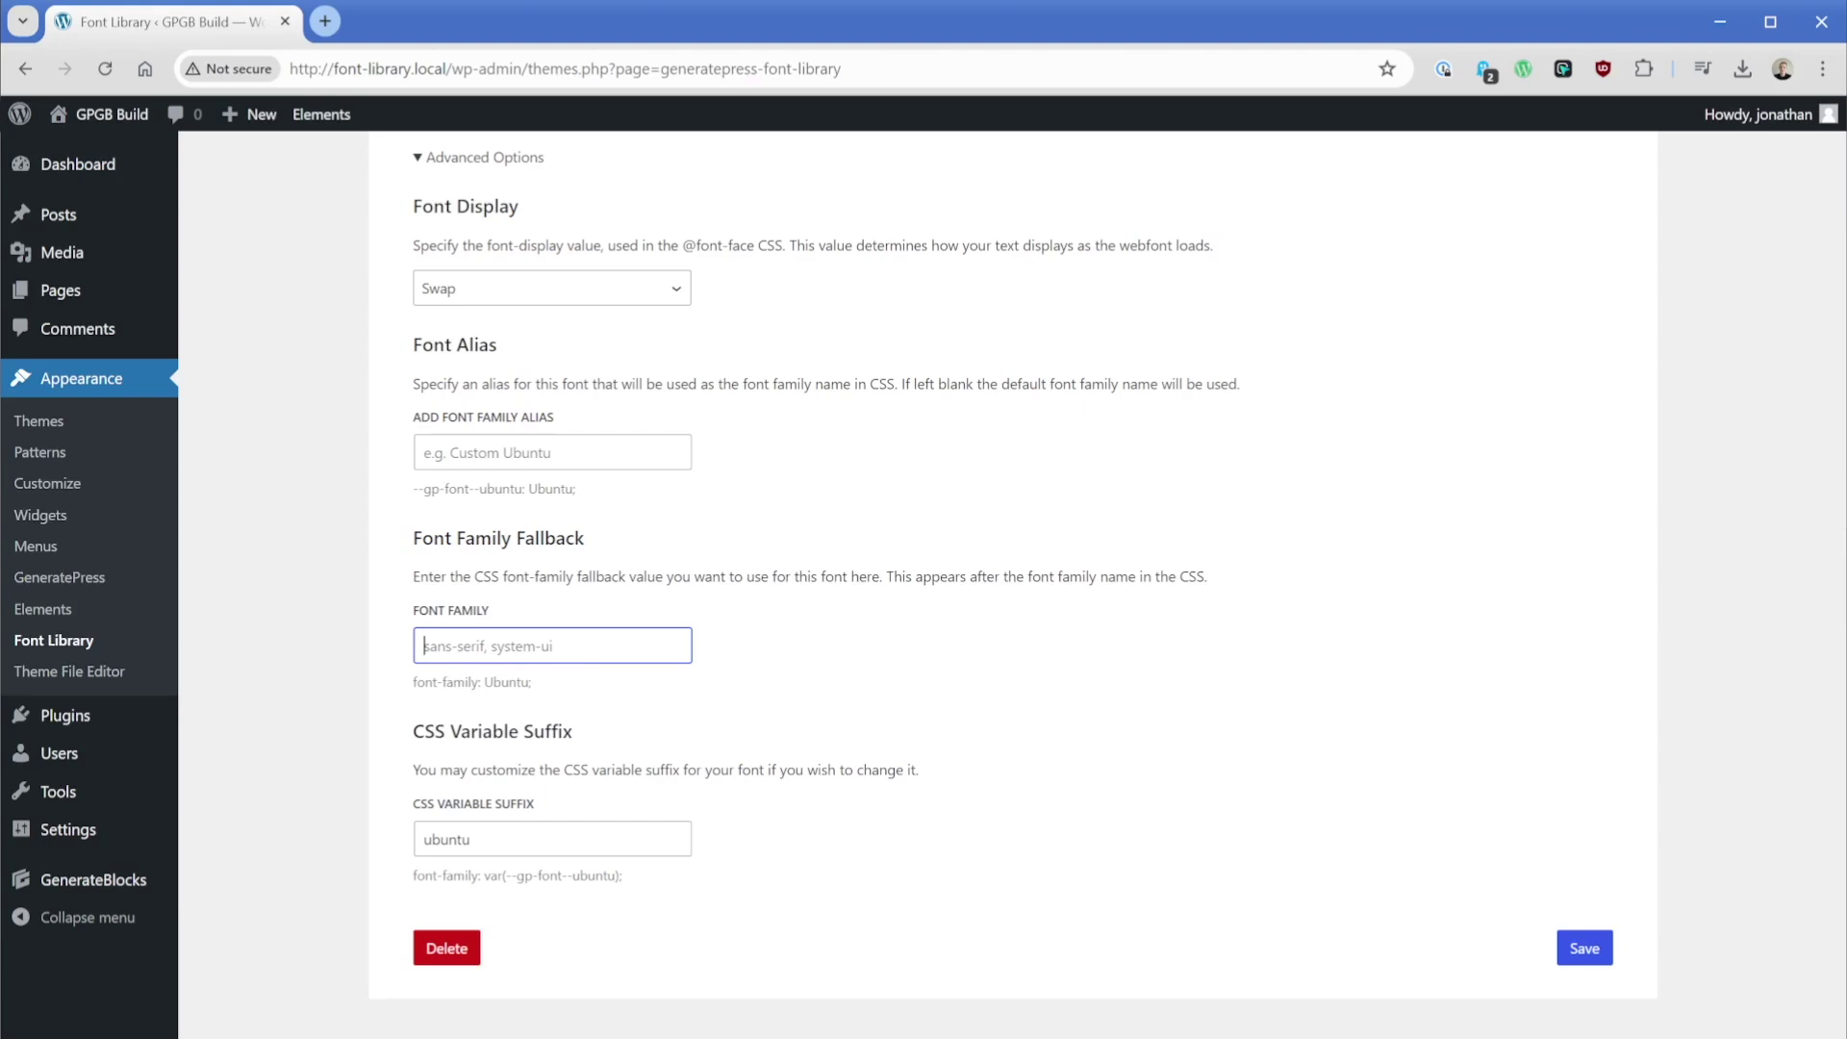
click(296, 623)
key(Tab)
key(ctrl+z)
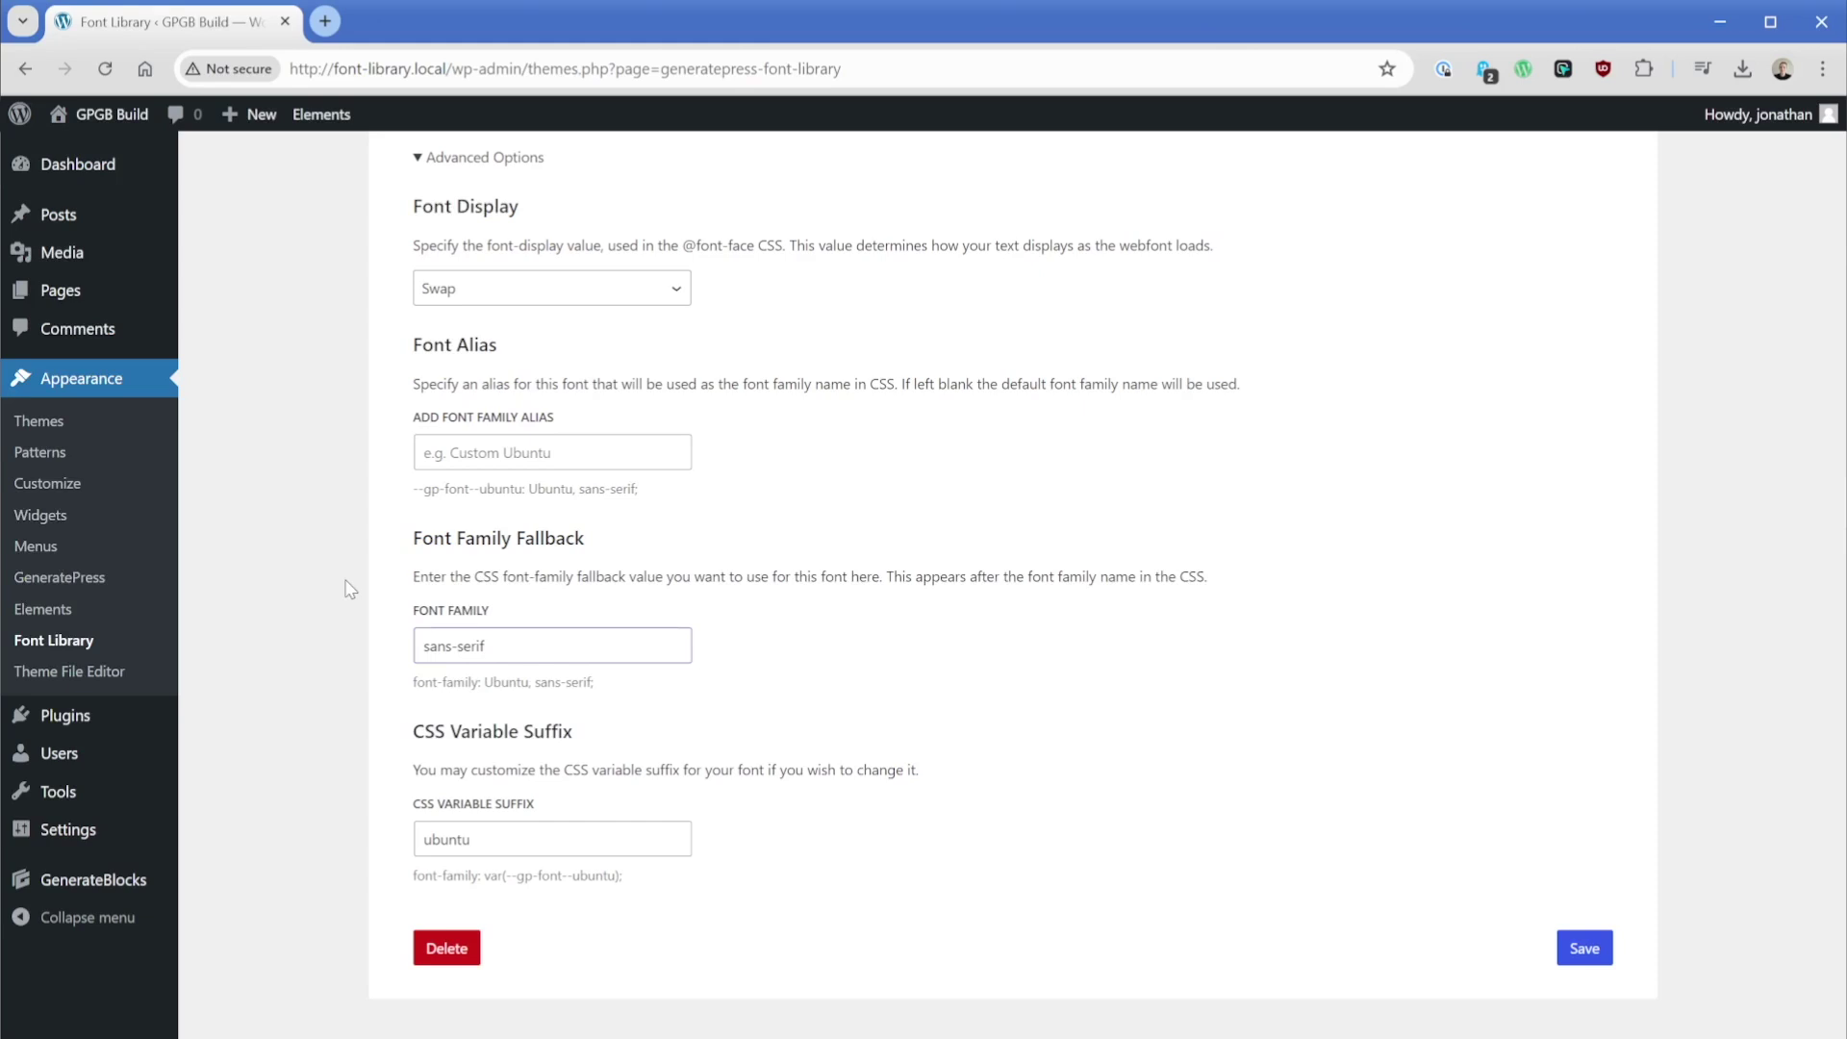
click(350, 589)
scroll(362, 575, down, 1)
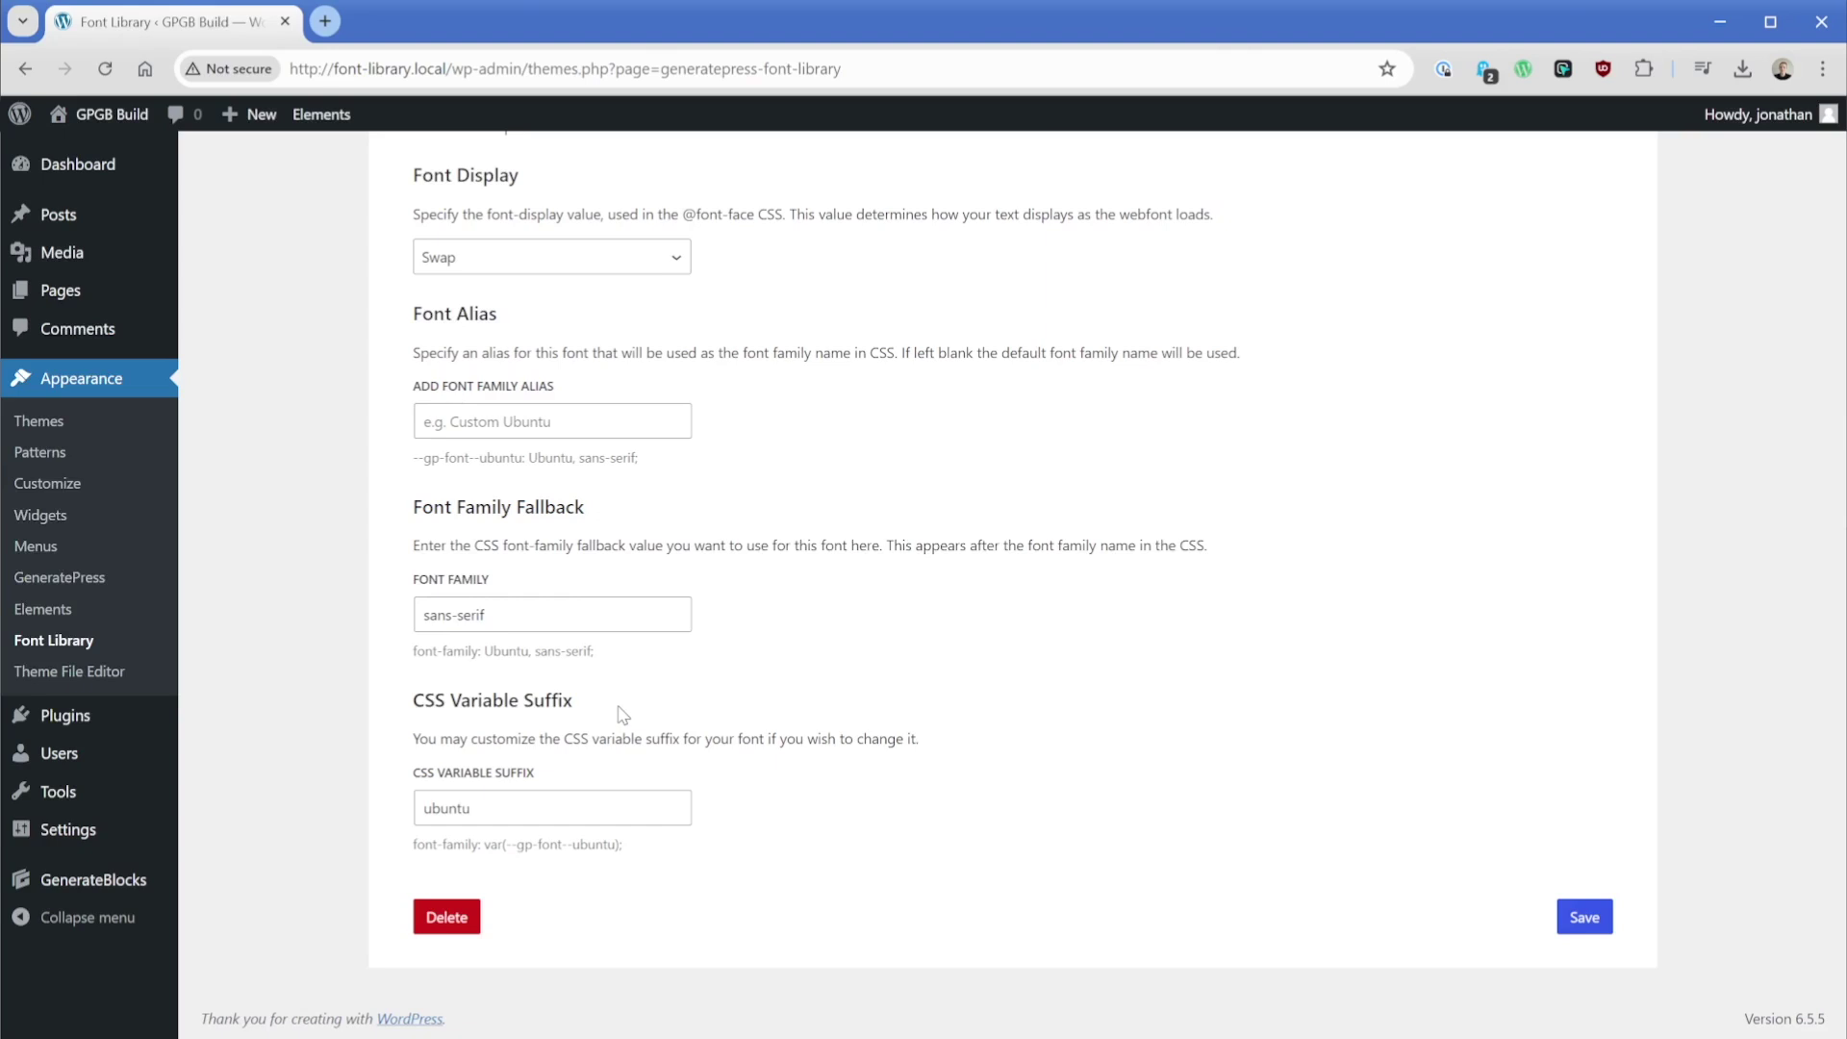
Change Ubuntu's CSS Variable Suffix from 'ubuntu' to 'primary' and save the font.
double_click(447, 808)
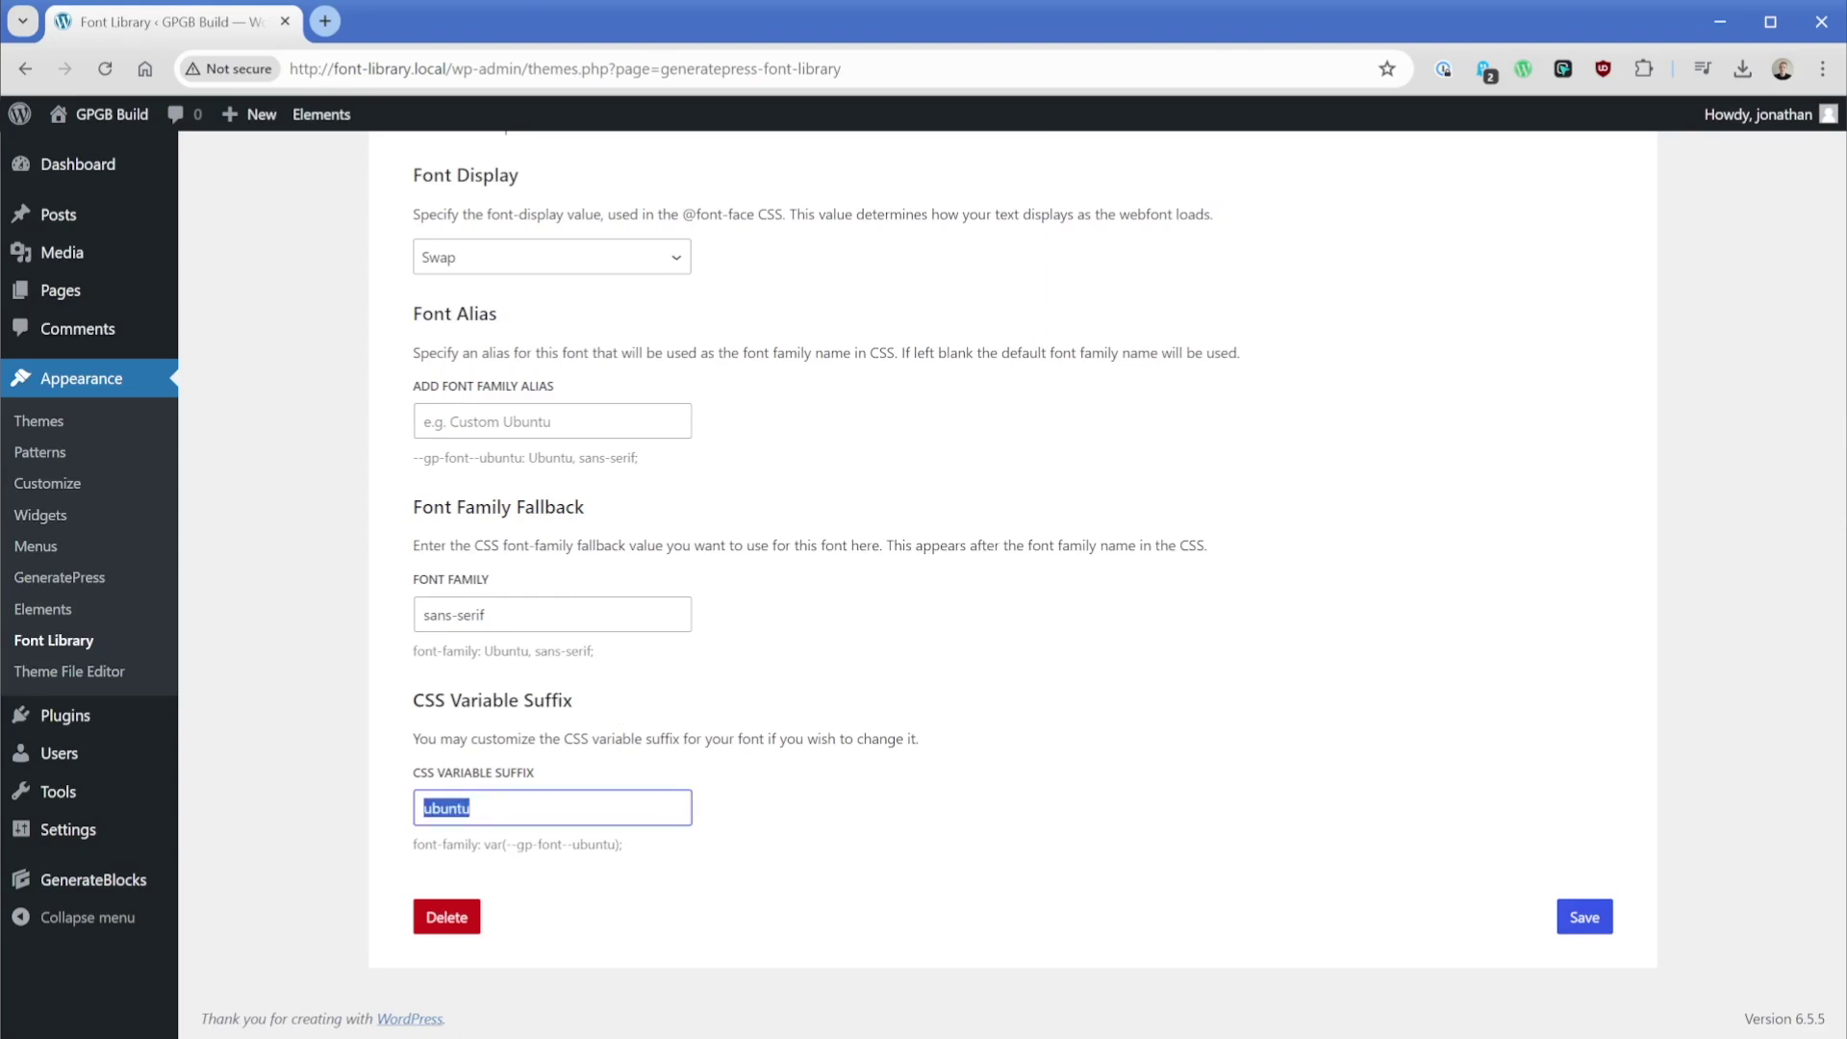
text(primary)
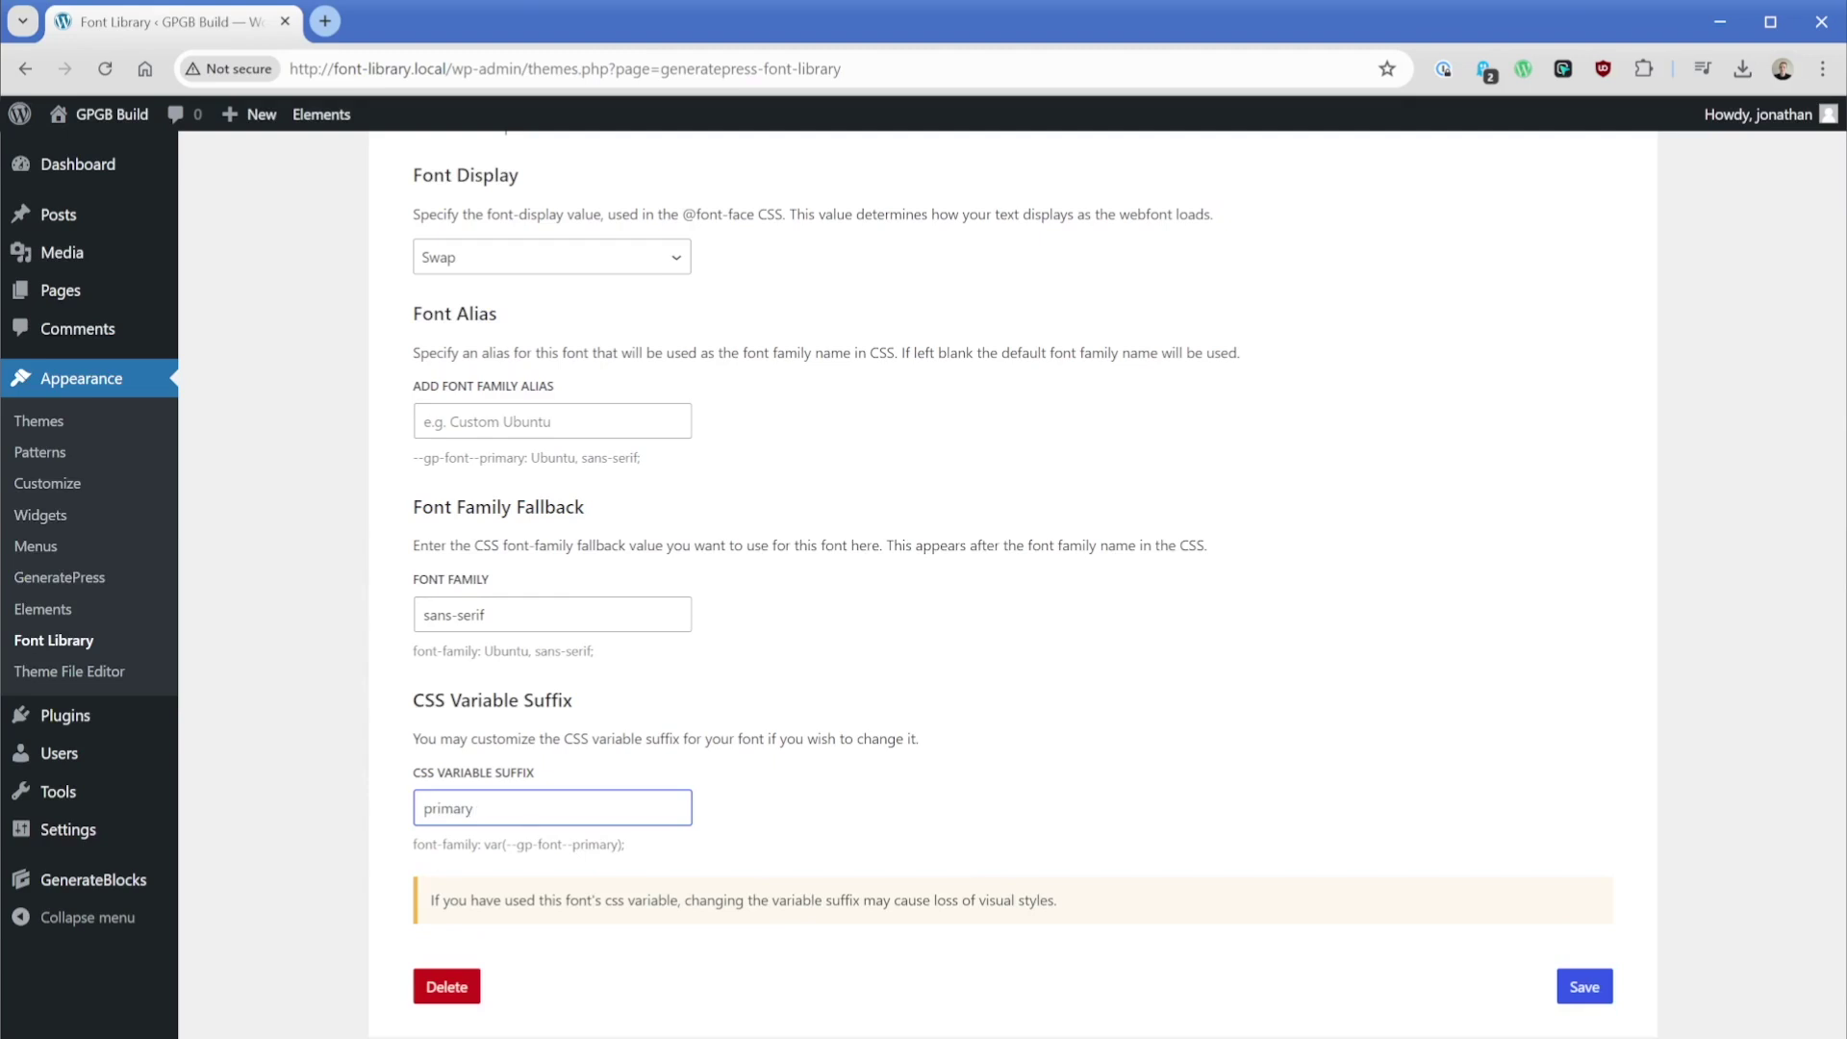
click(670, 858)
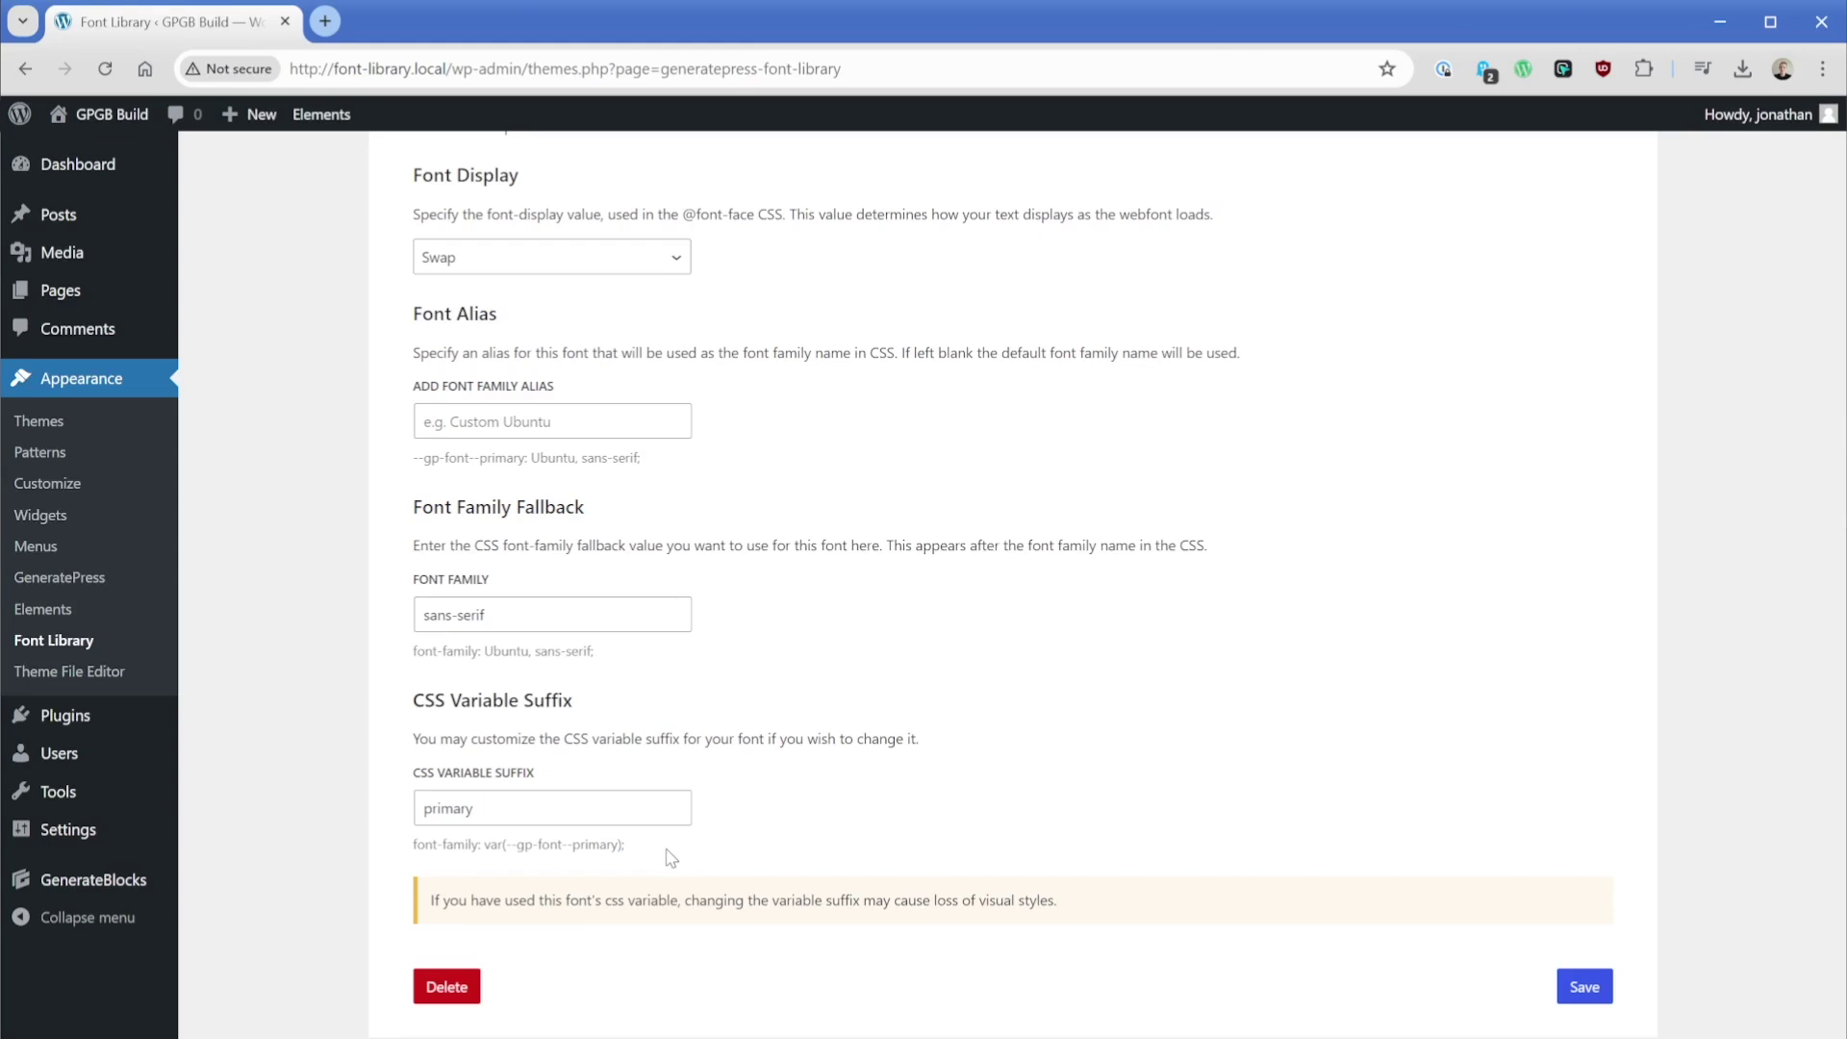
click(1581, 988)
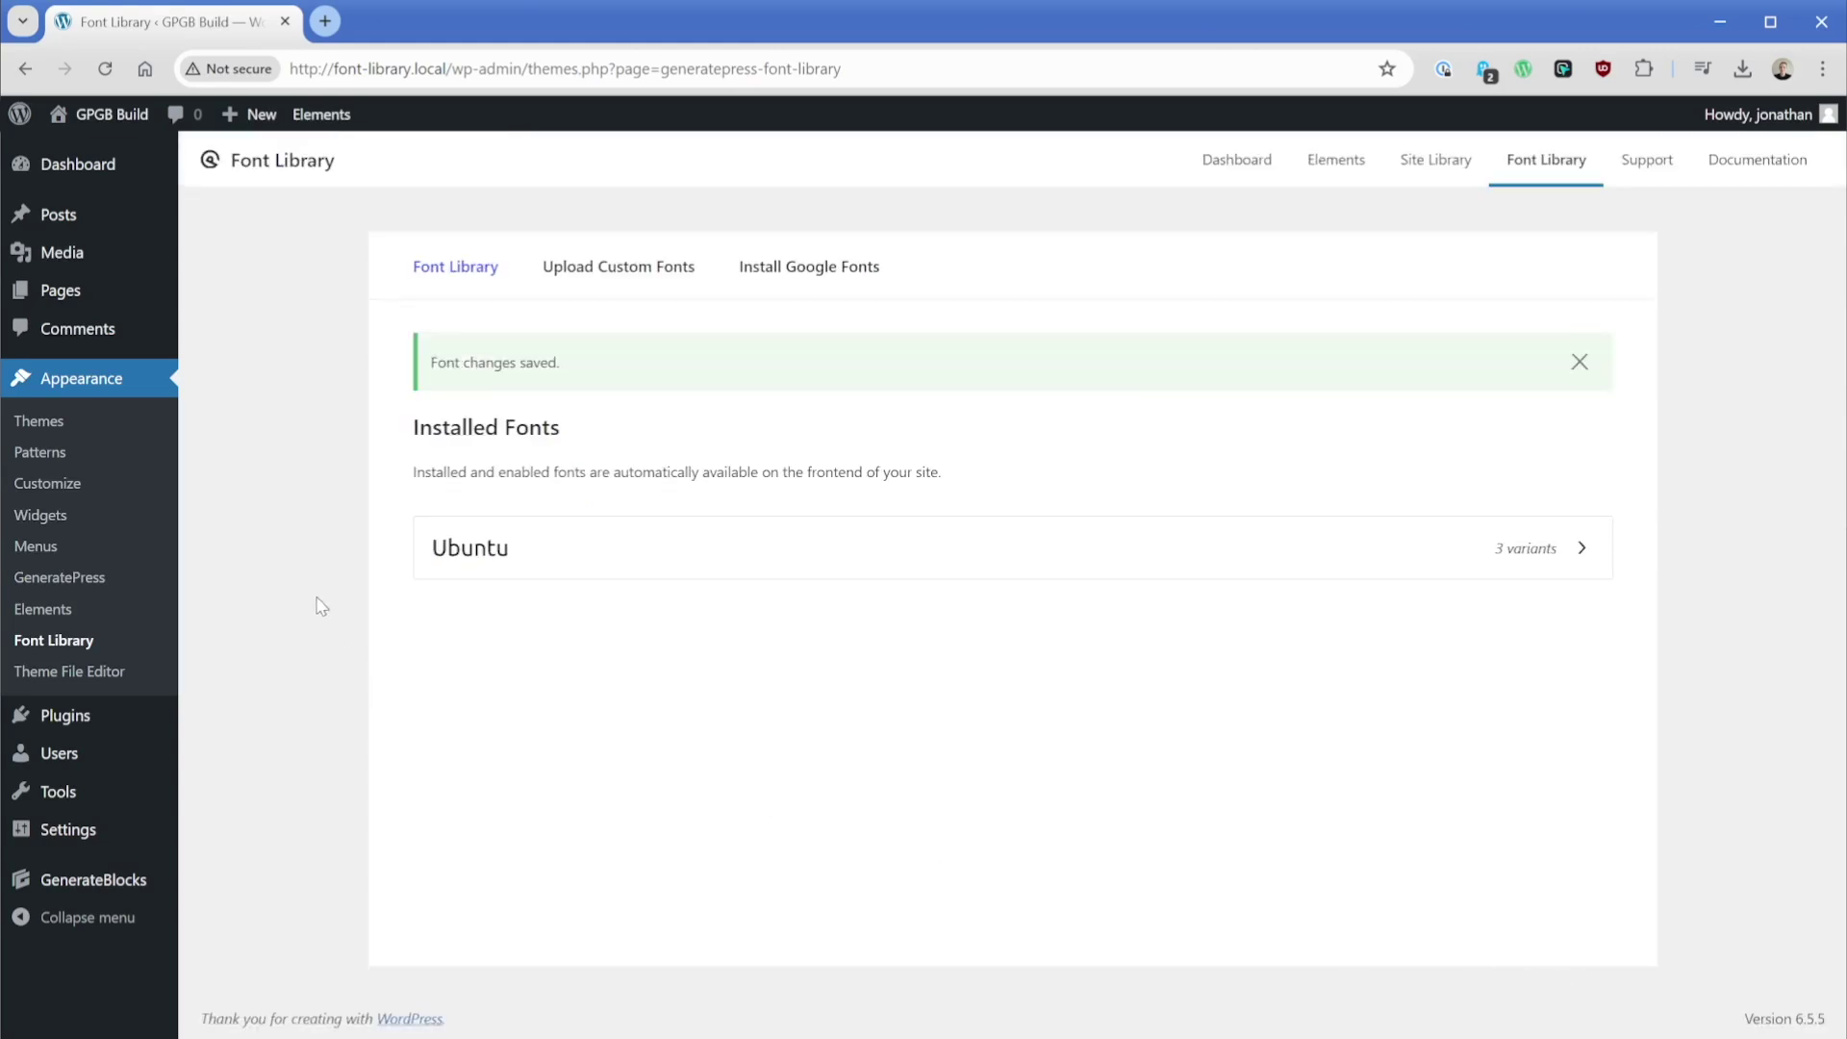
Open the Customizer in a new tab and go to its Typography panel.
middle_click(59, 483)
click(415, 27)
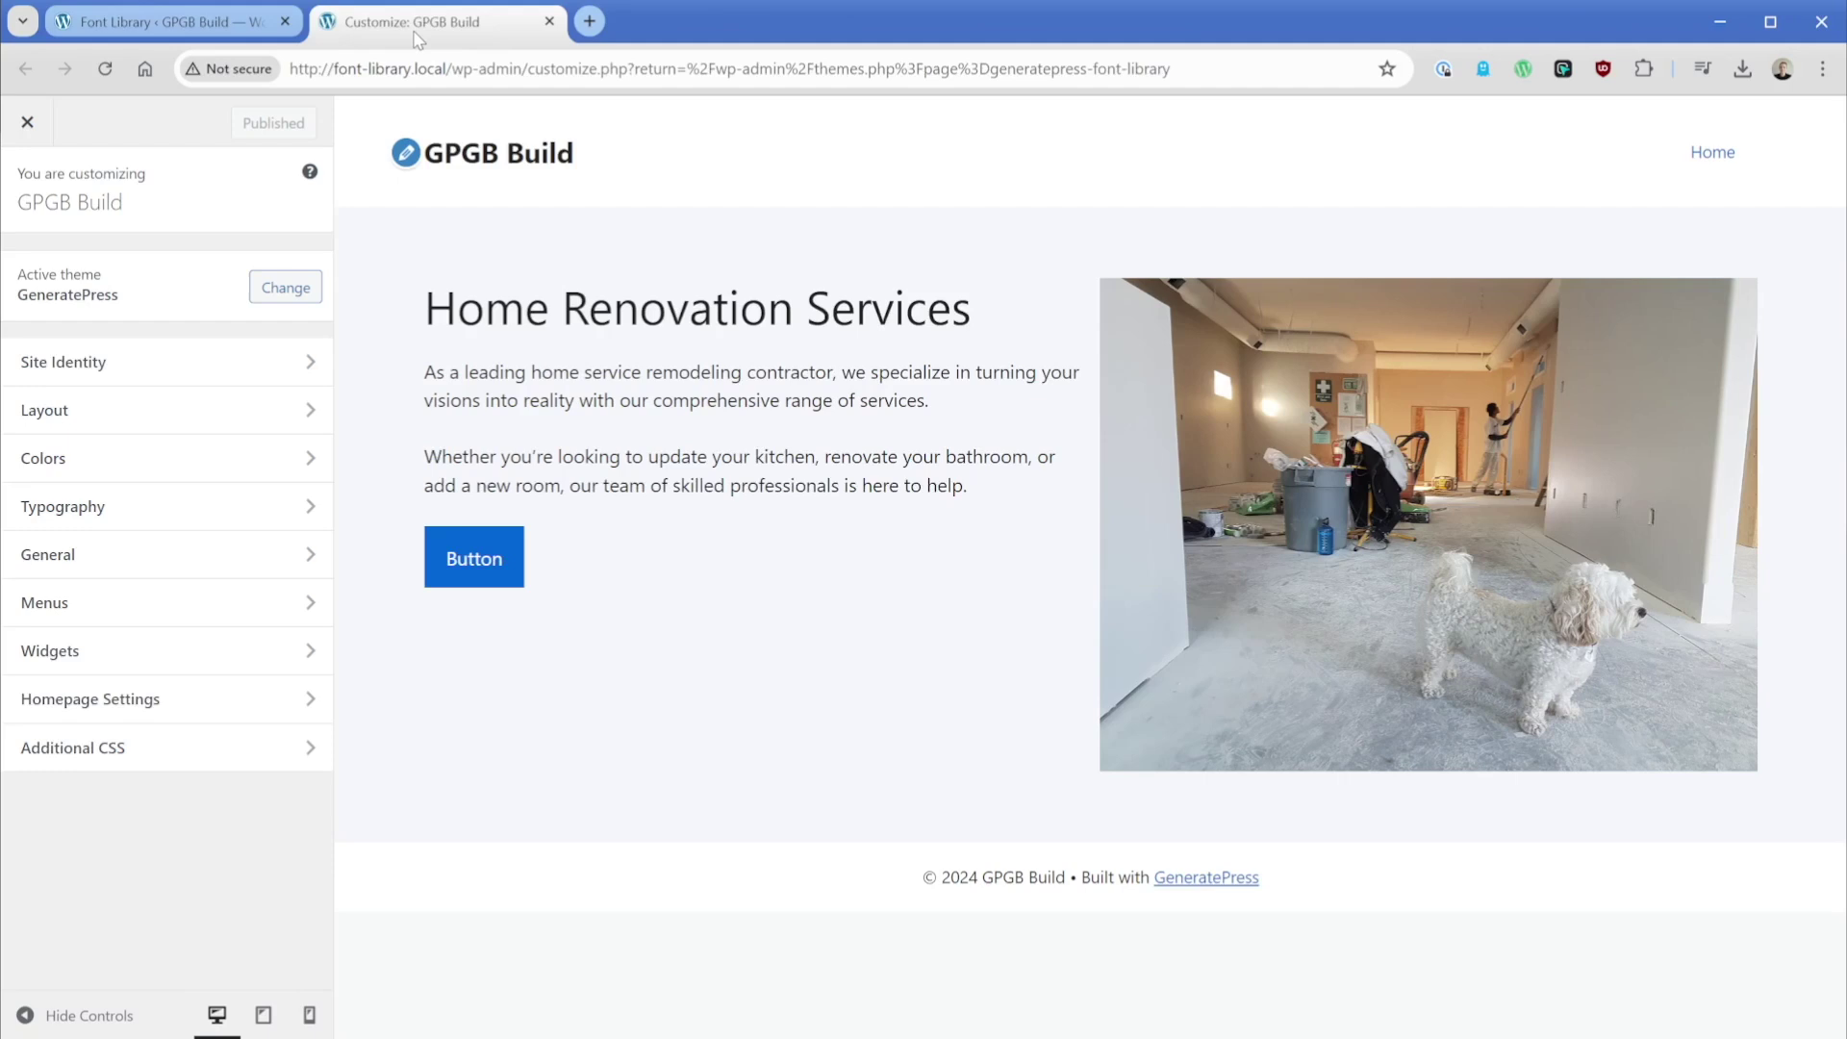
click(236, 506)
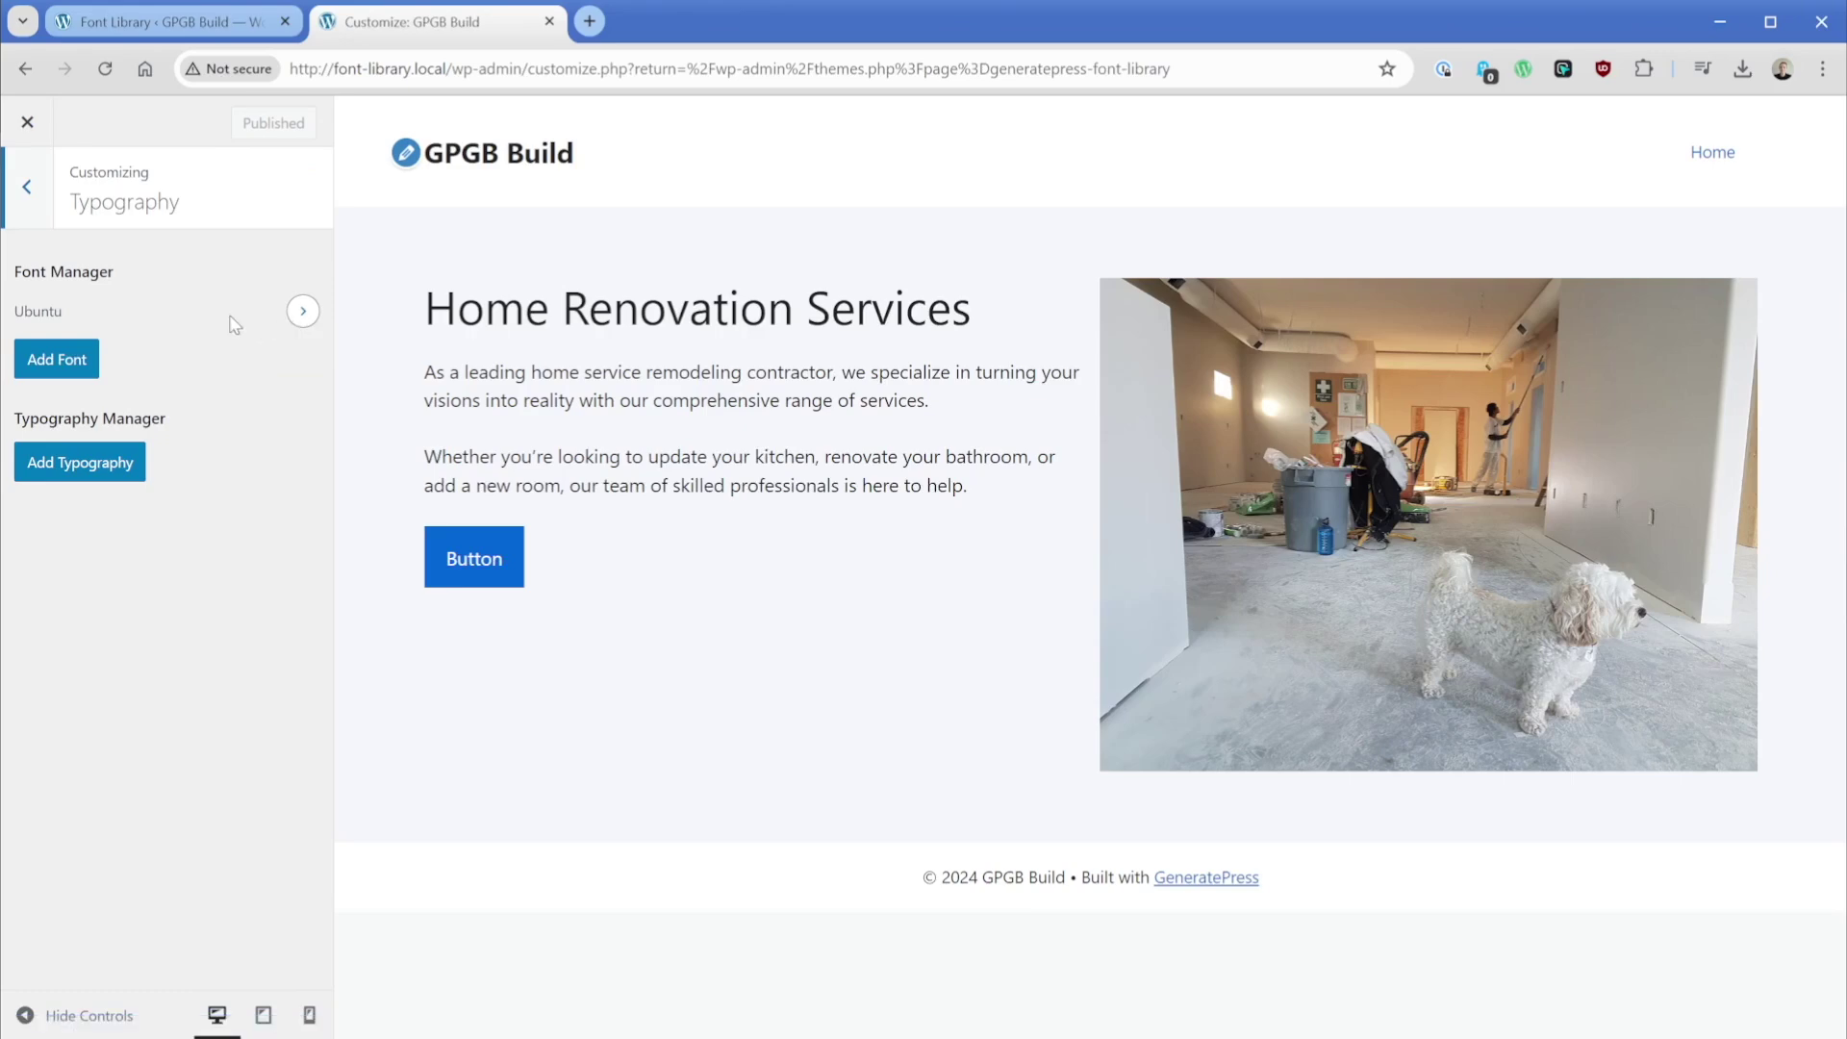
Add a typography rule targeting Body with the Ubuntu font family.
click(110, 464)
click(130, 601)
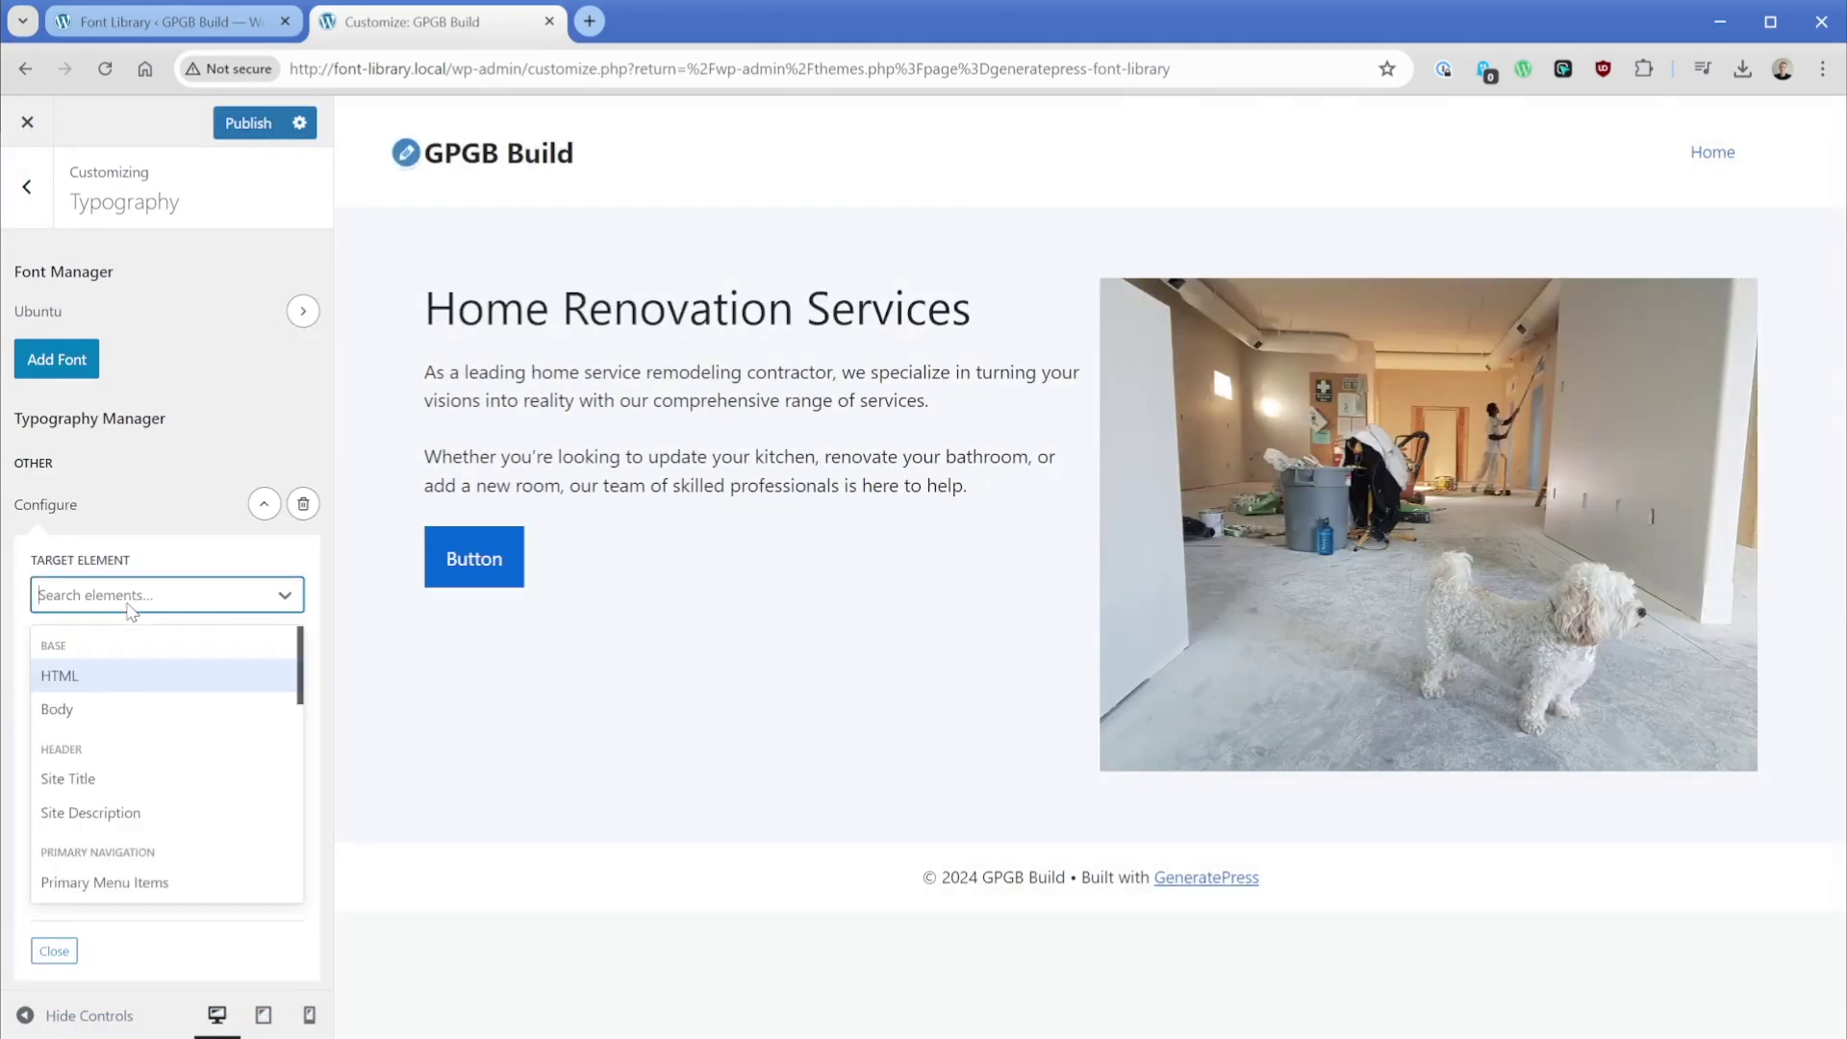
click(111, 709)
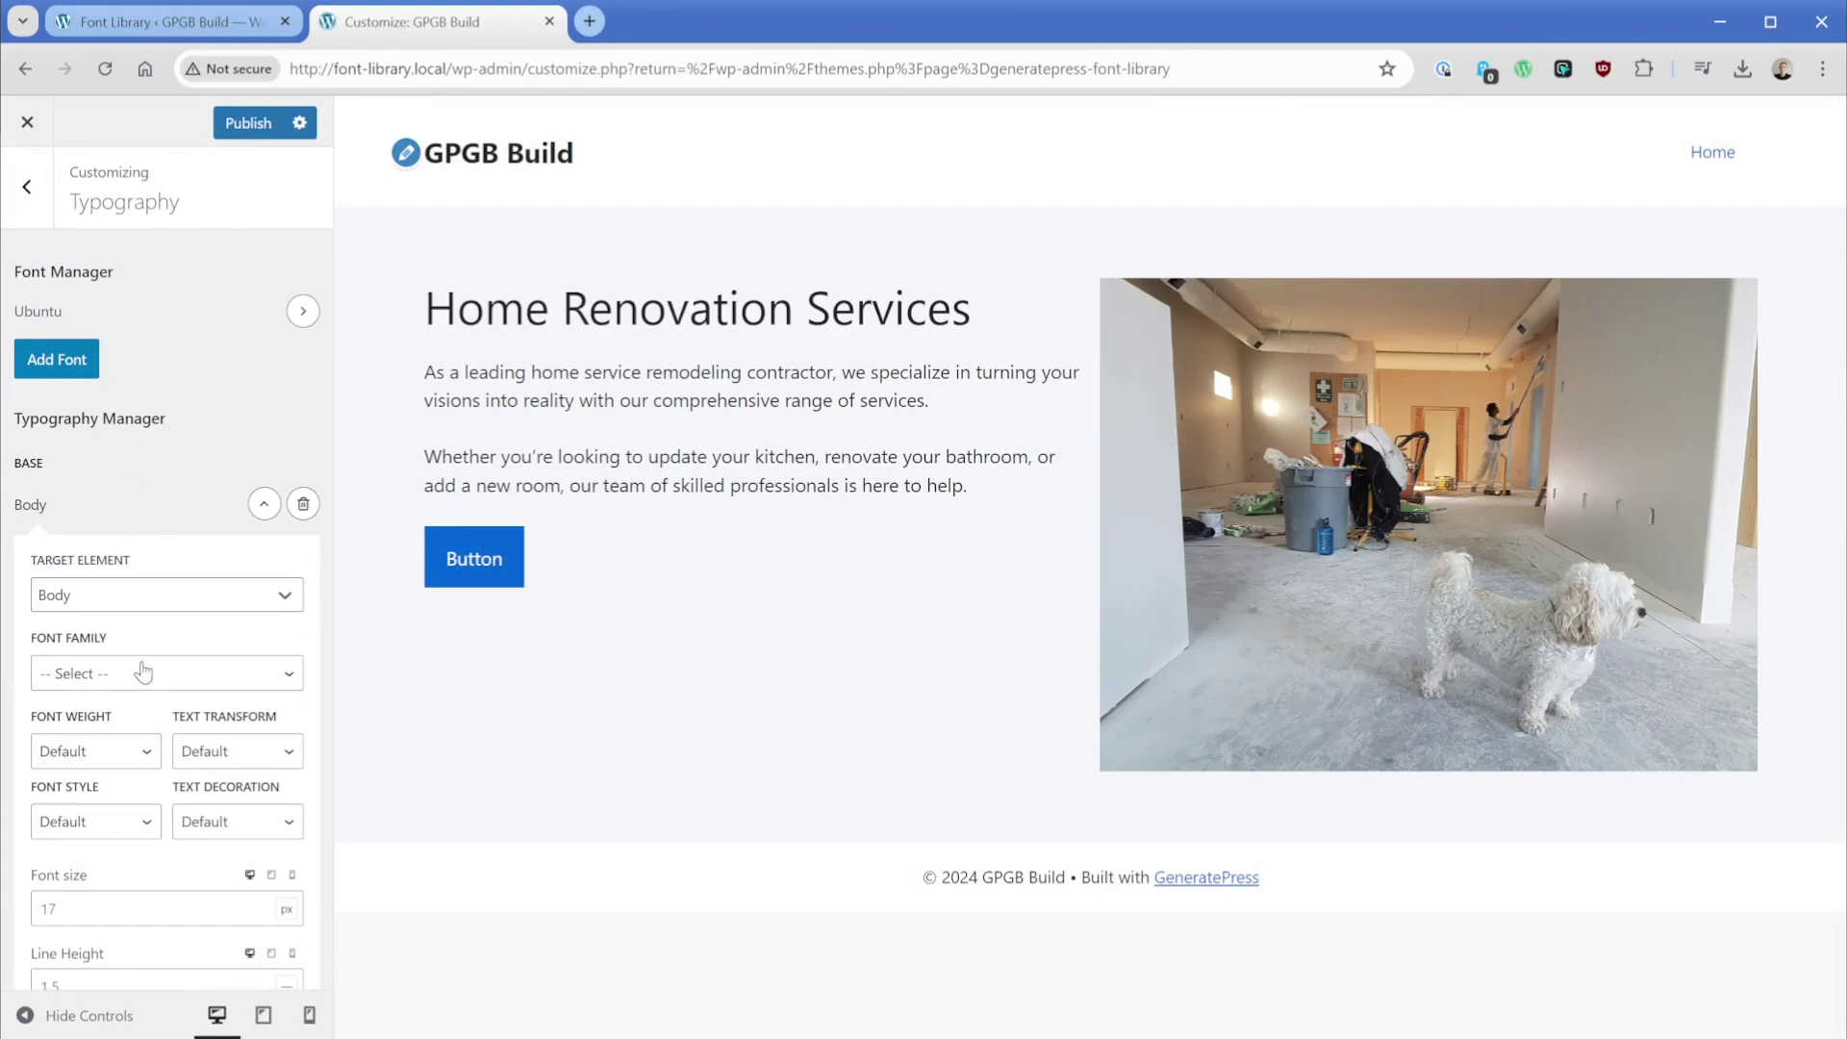
click(143, 671)
click(107, 760)
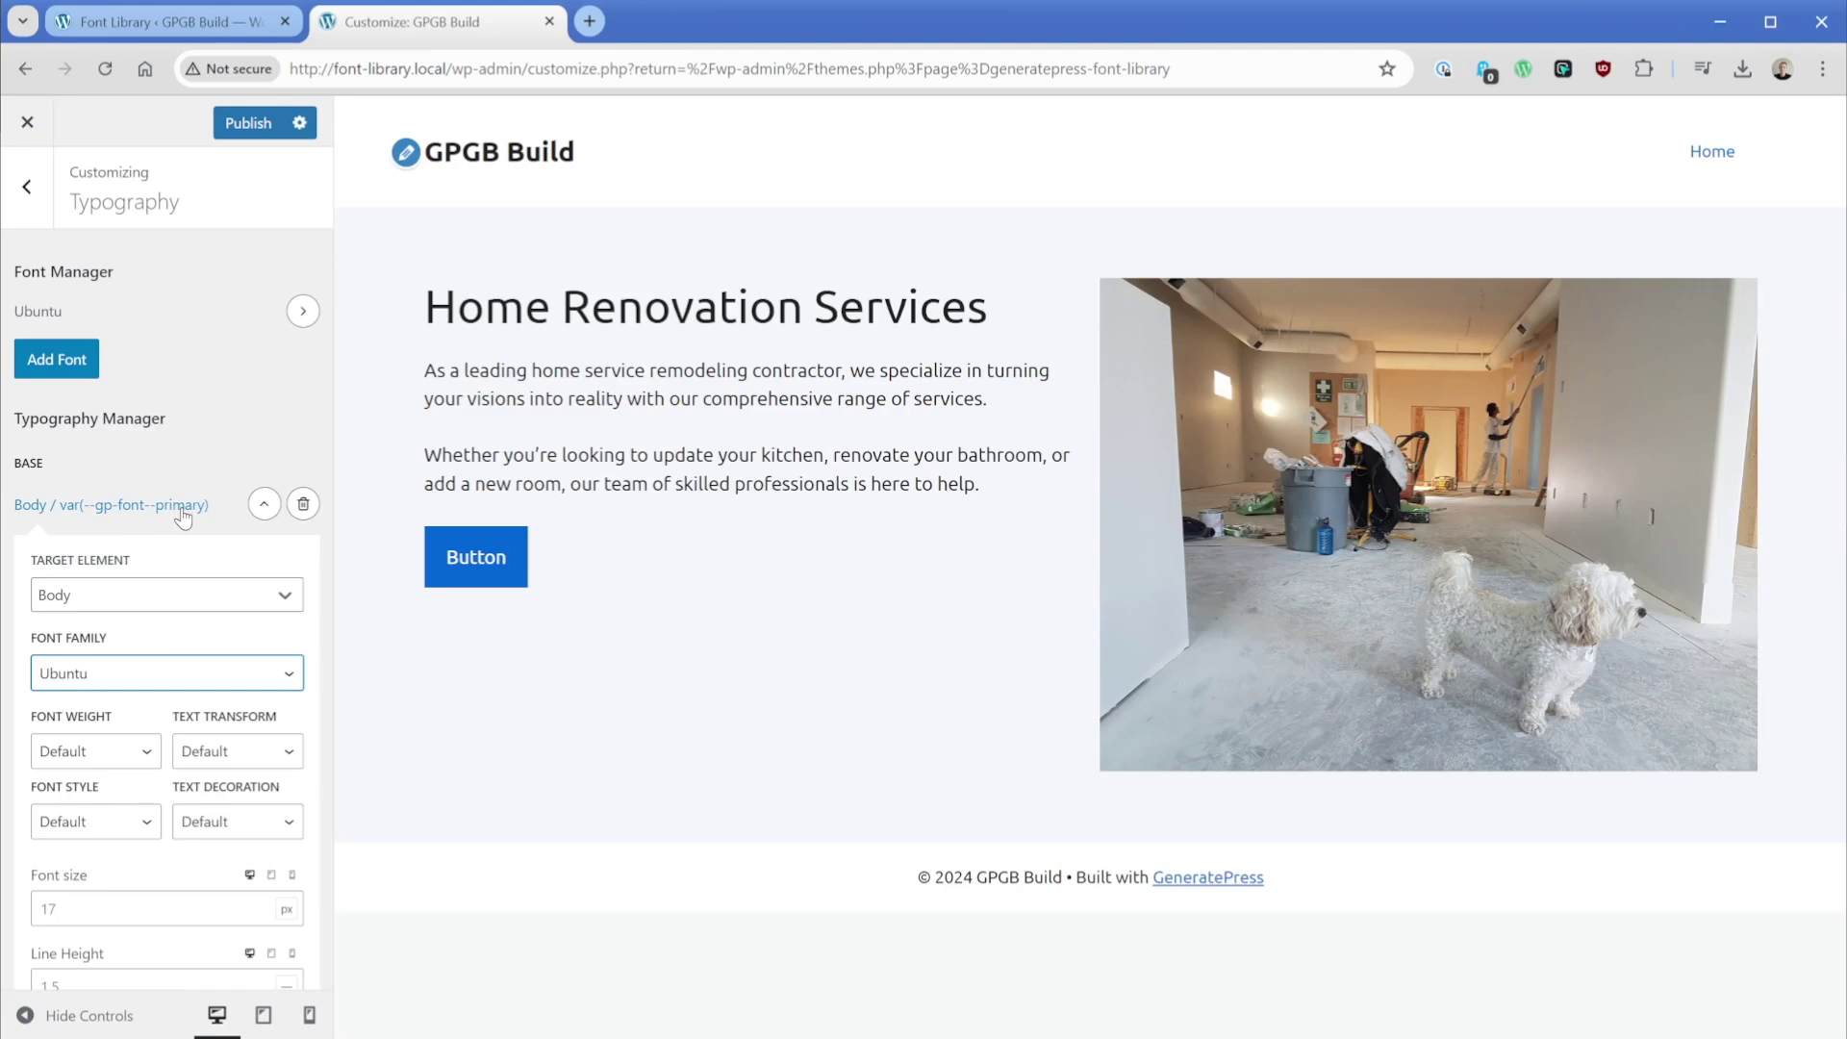
Add a new typography rule targeting Heading 1 (H1).
click(182, 505)
click(77, 563)
click(157, 688)
text(h1)
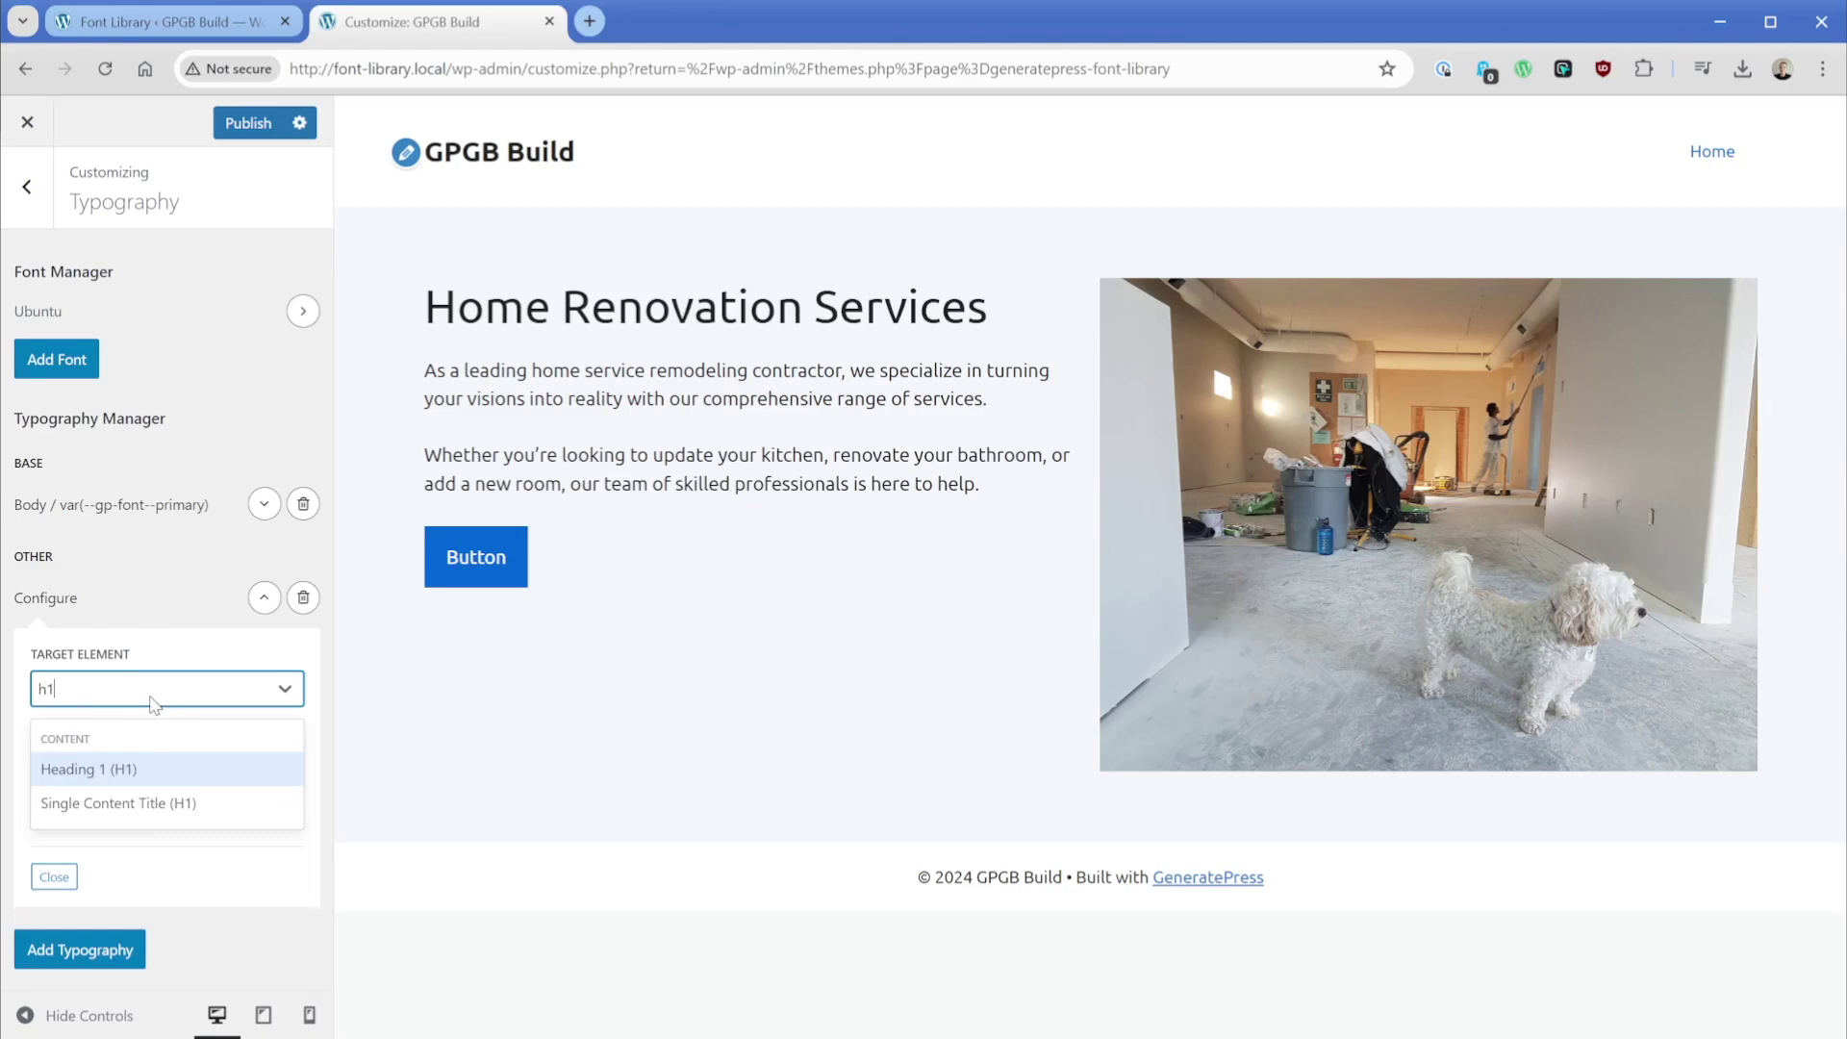
click(145, 768)
Set the H1 rule to Ubuntu at weight 700 and publish the Customizer changes.
scroll(144, 567, down, 2)
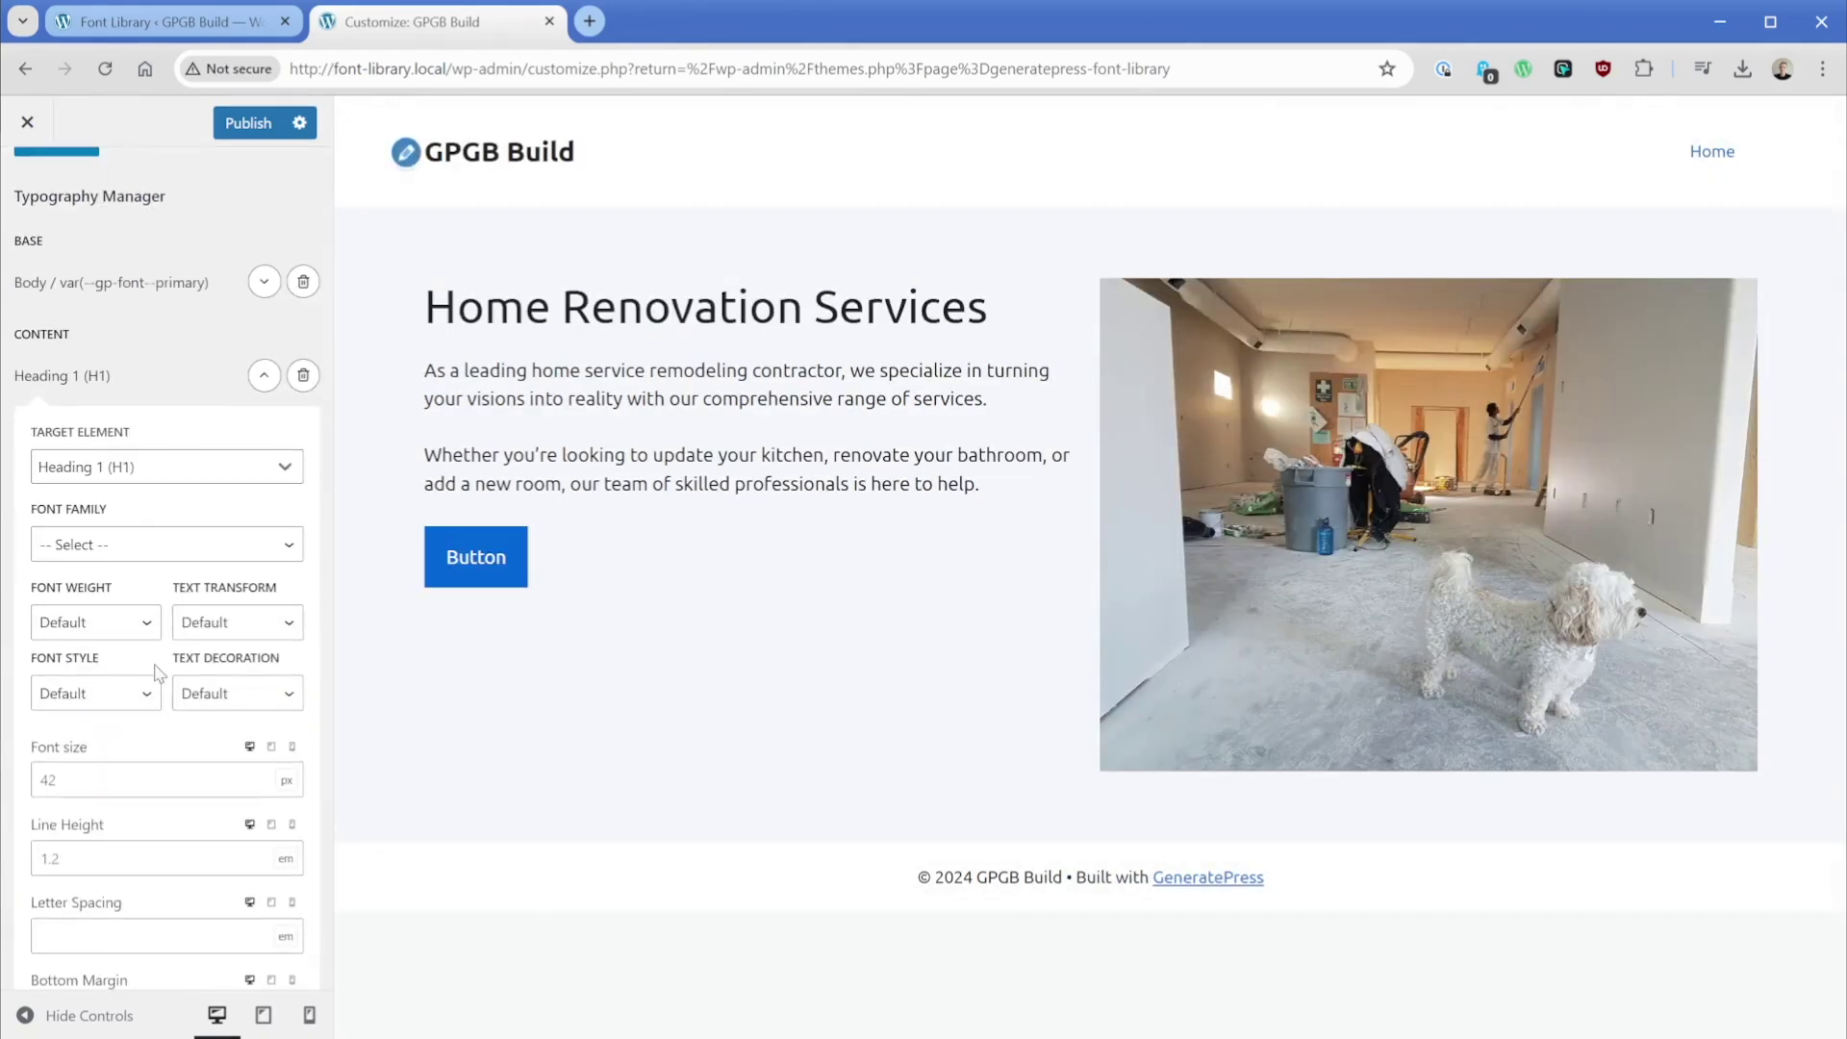
click(142, 546)
click(68, 634)
click(107, 623)
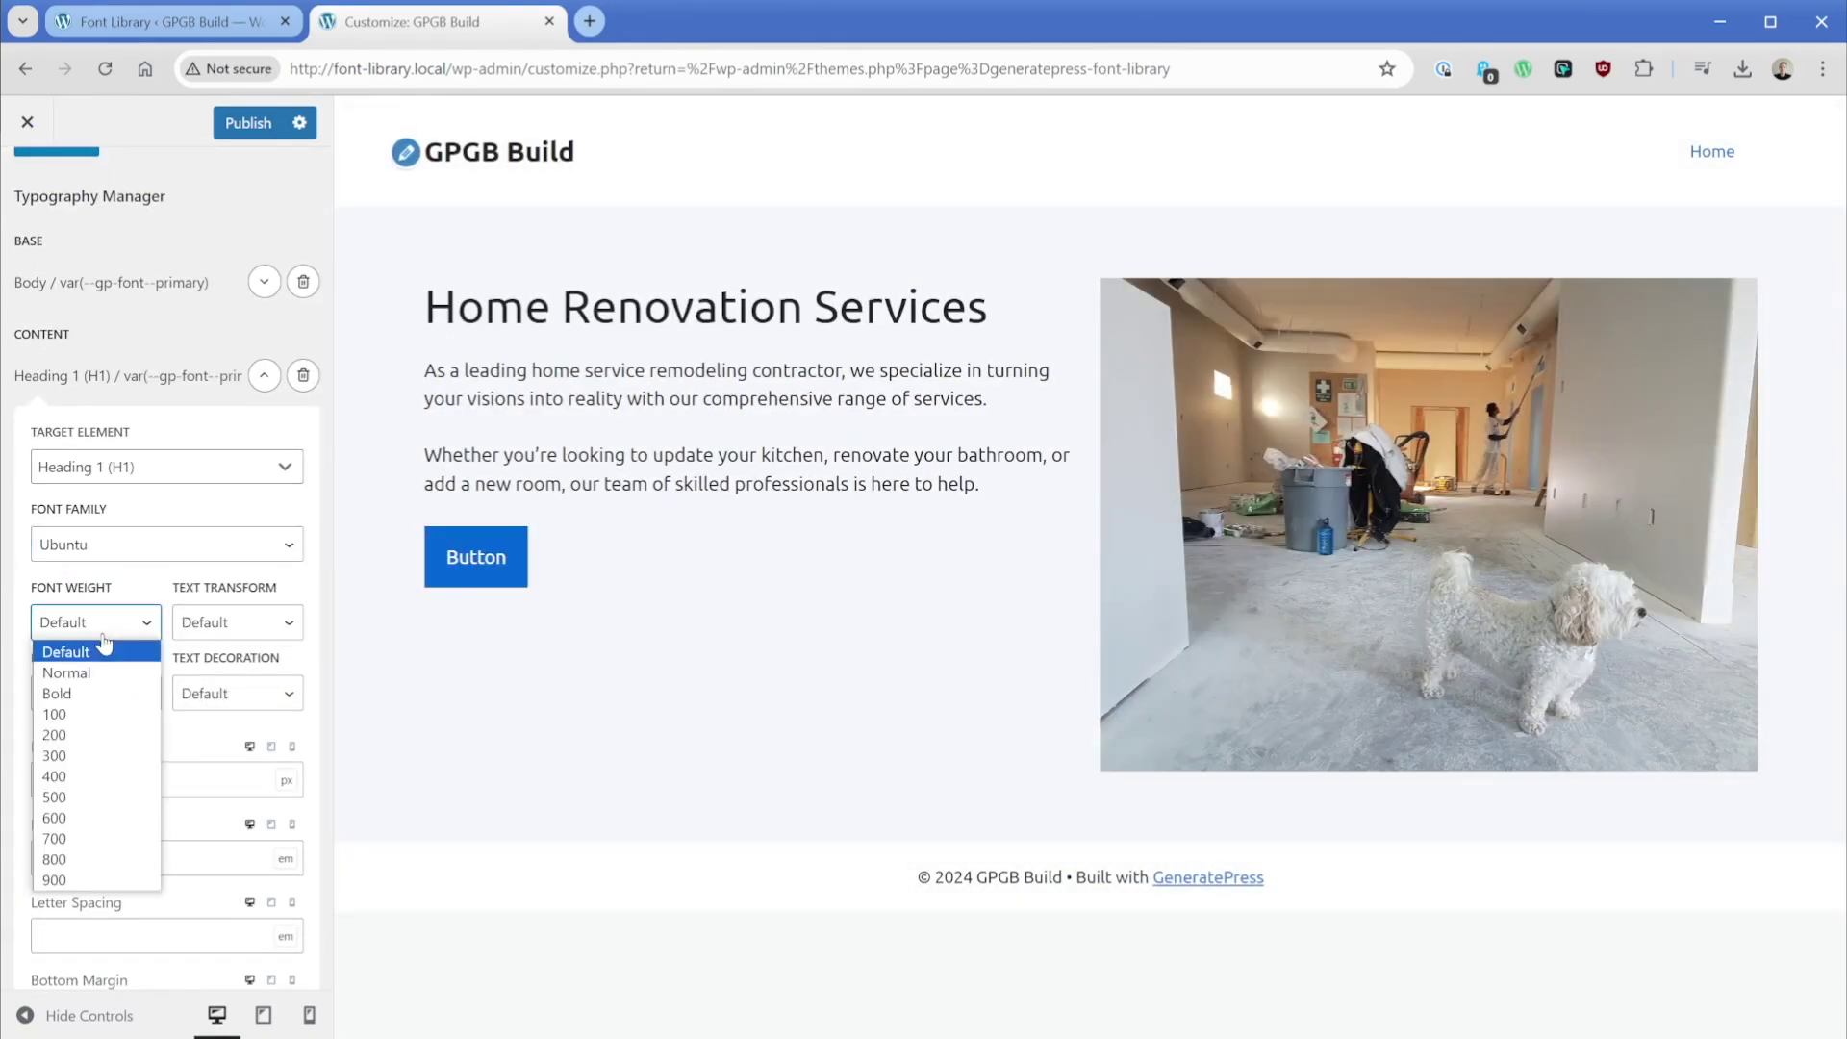
click(81, 840)
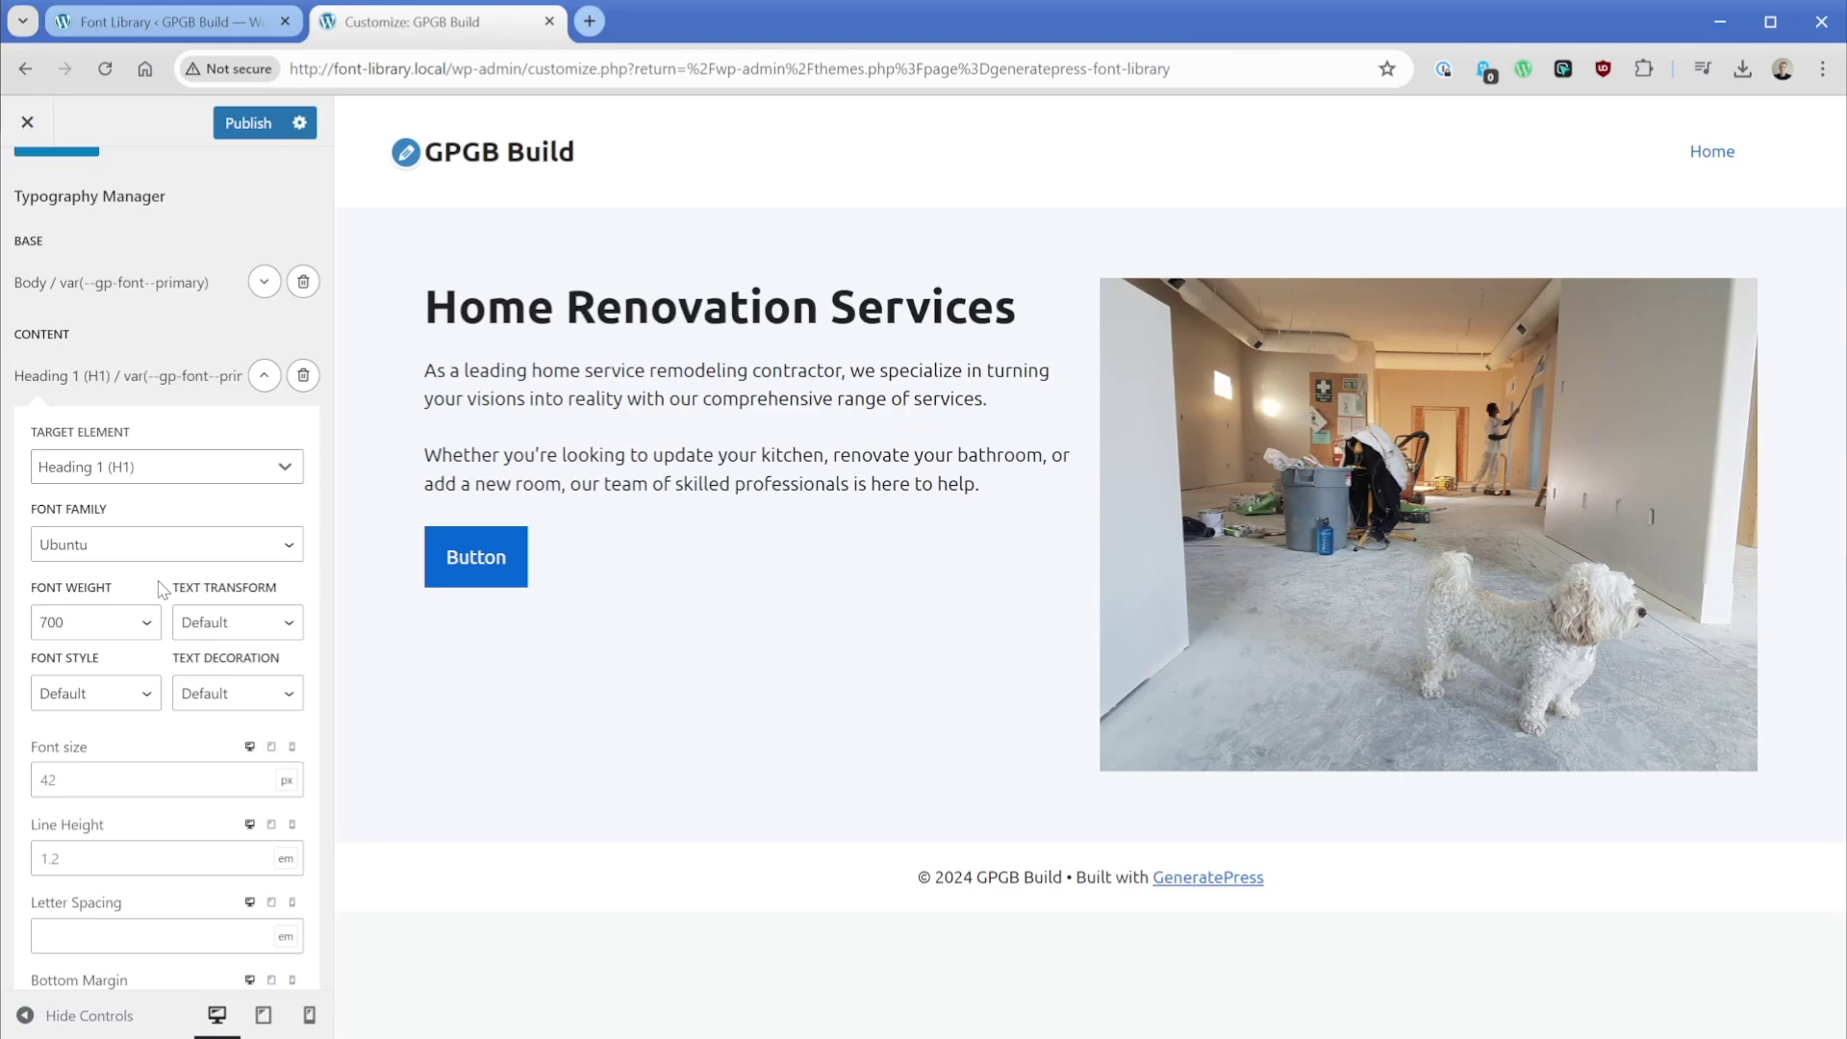
click(248, 124)
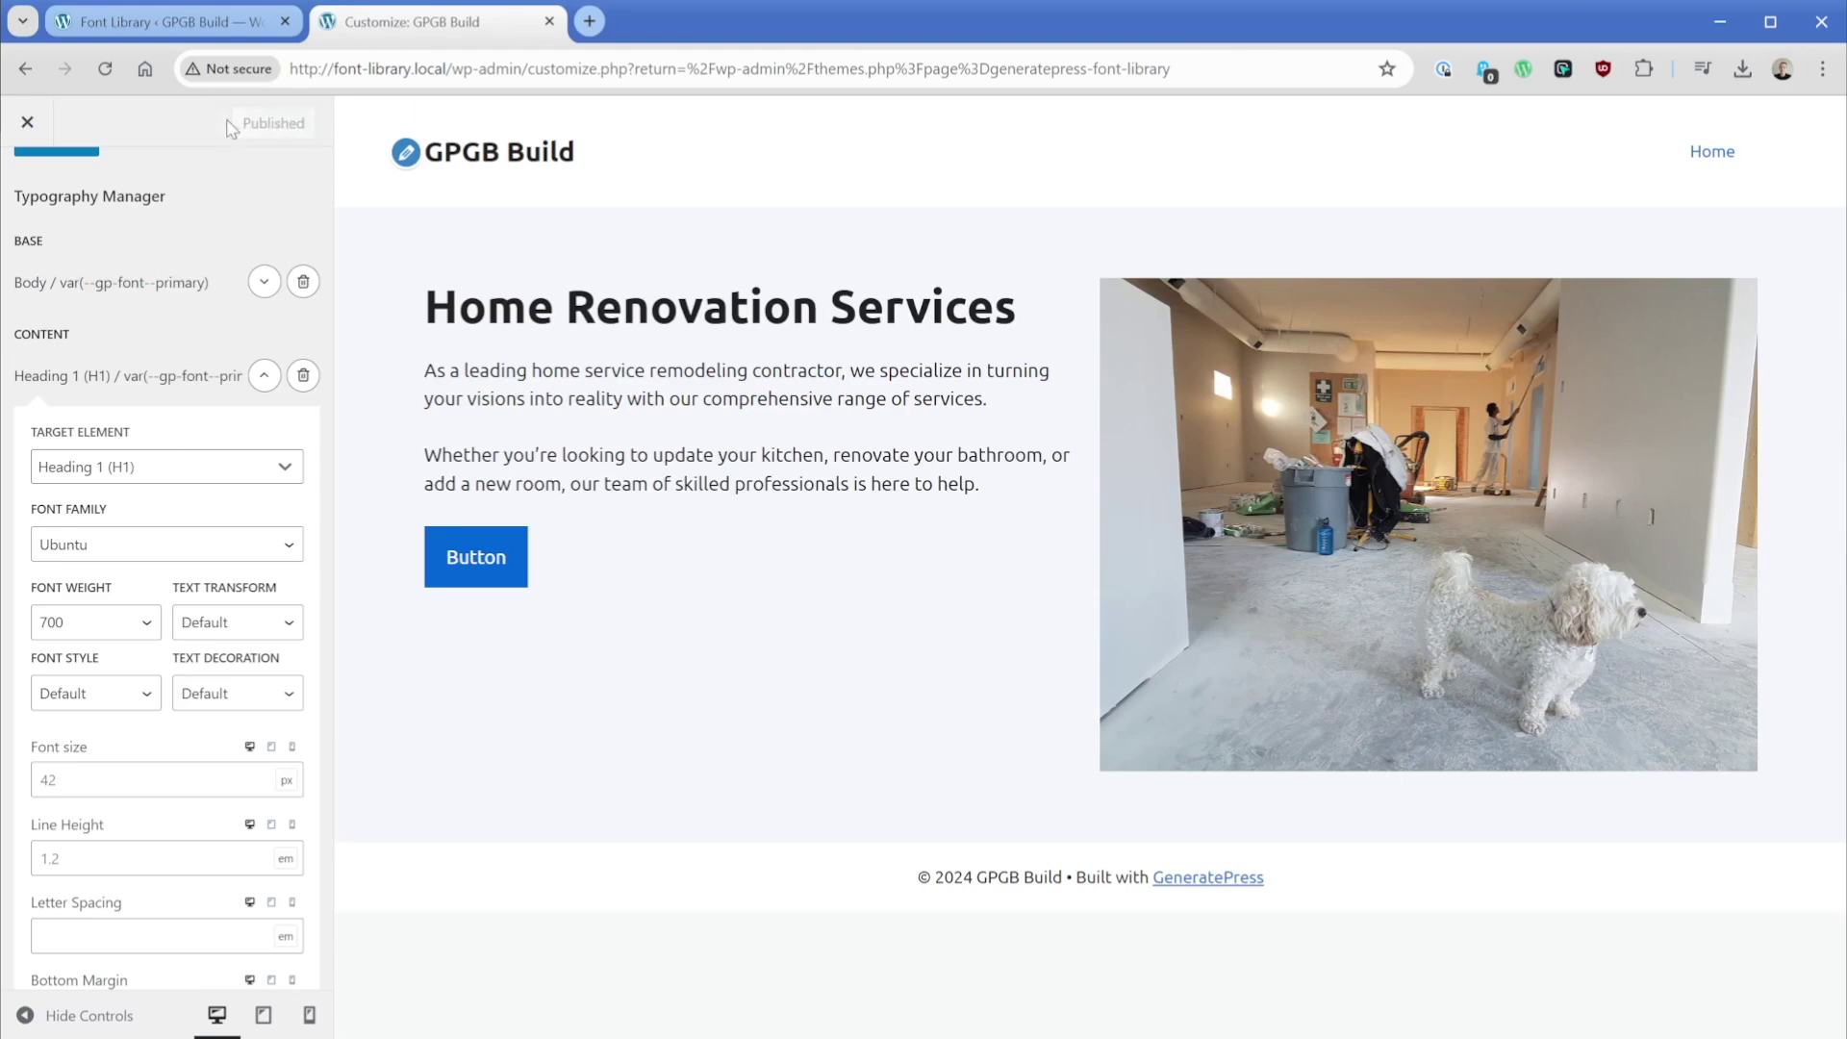
Upload all seven Quicksand font files through Upload Custom Fonts in the Font Library.
click(549, 22)
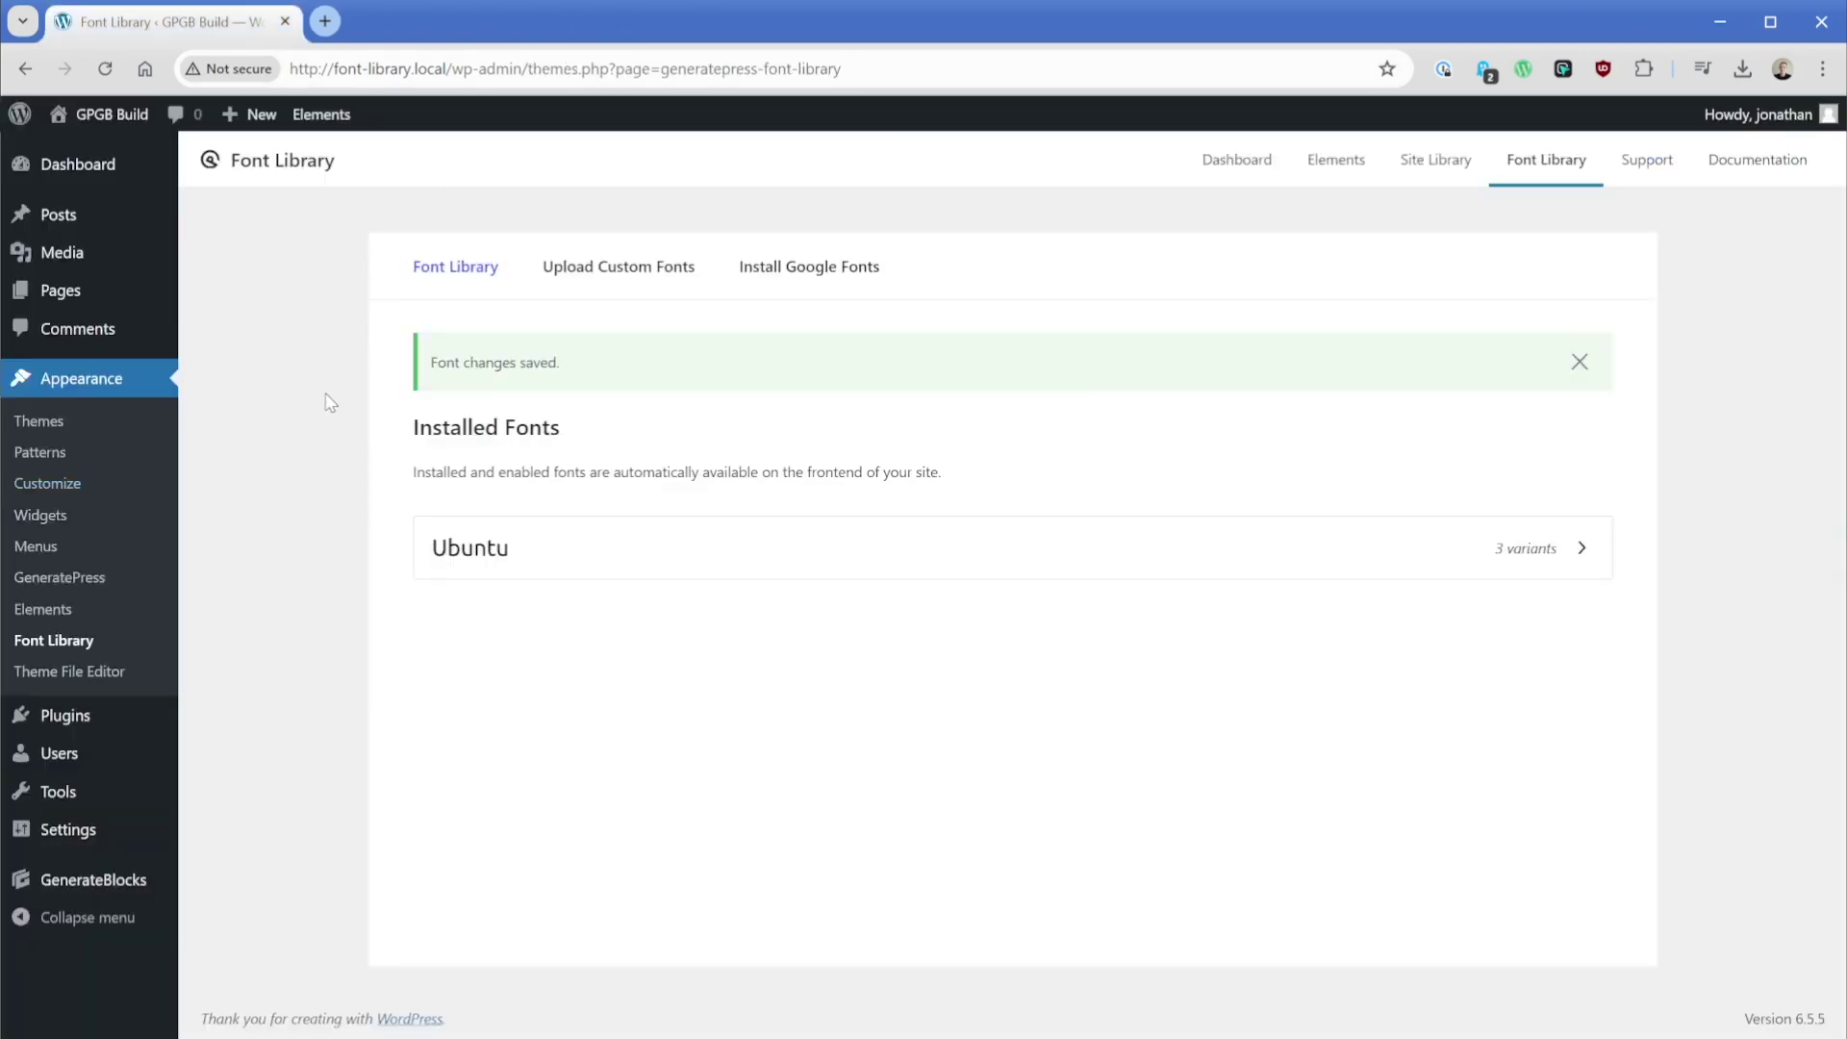
click(673, 274)
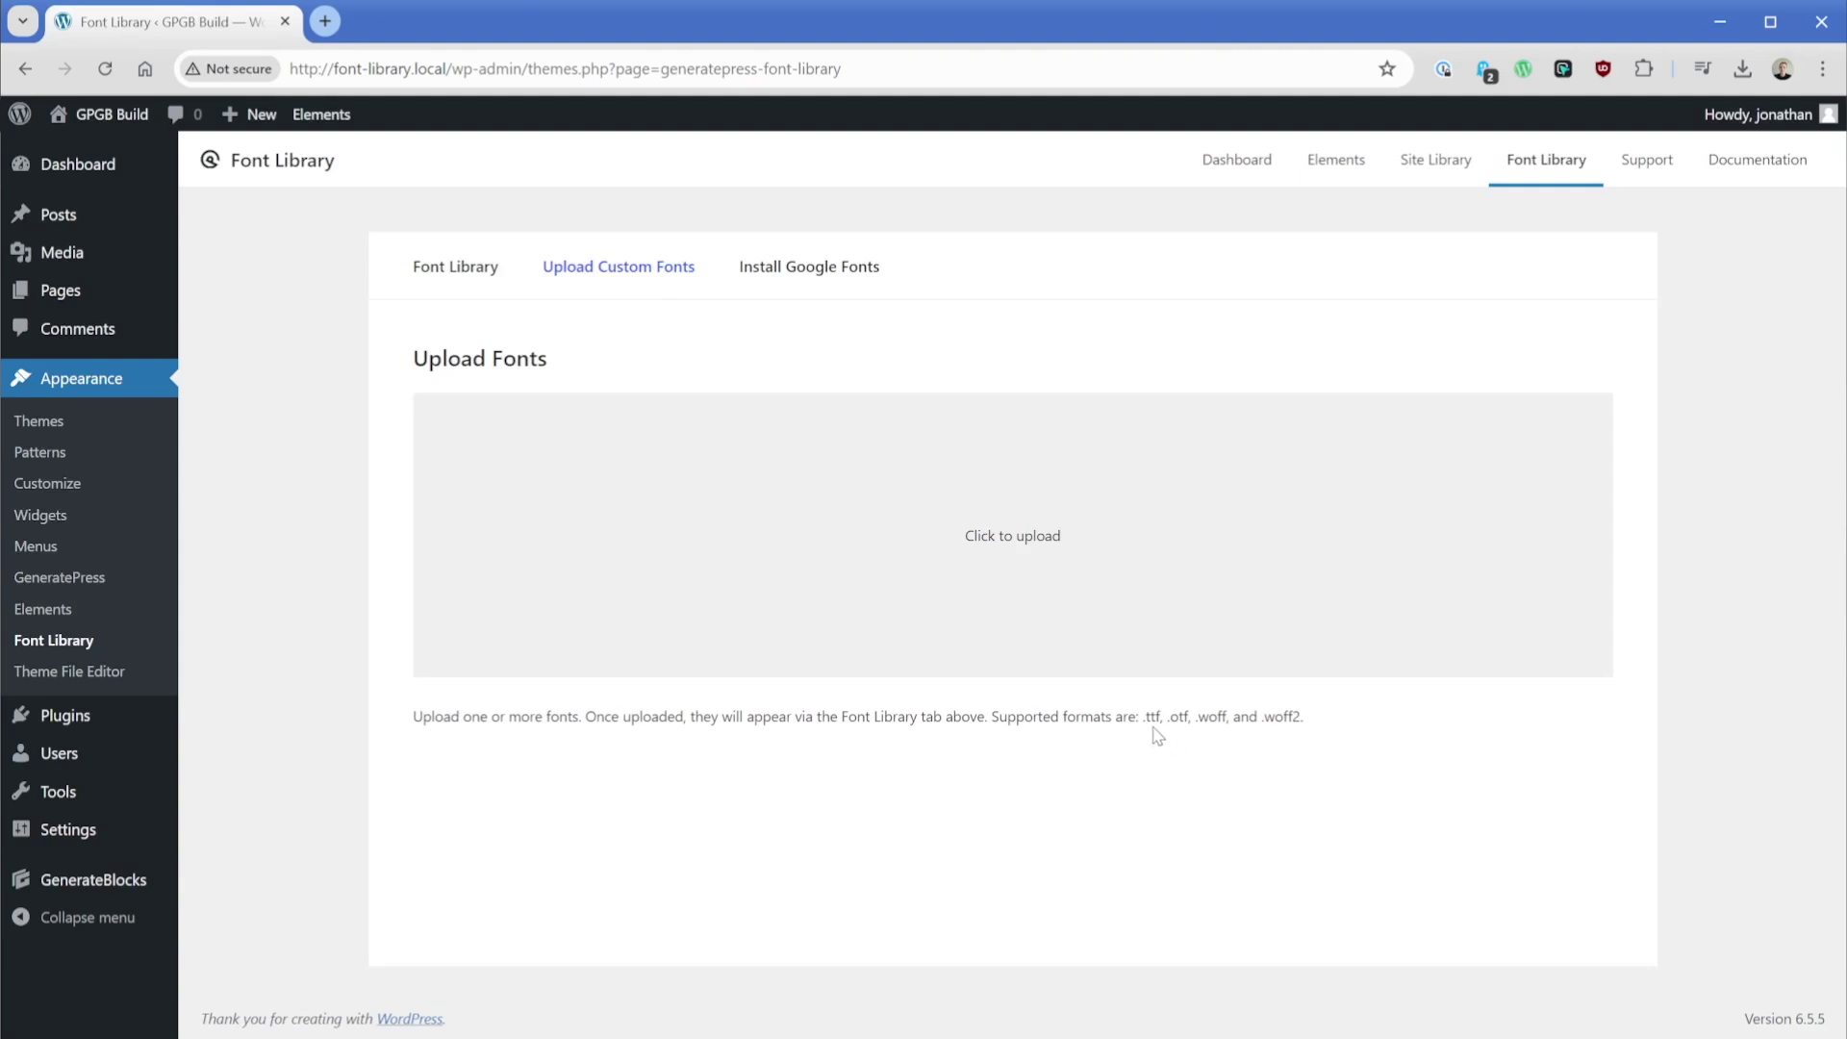
click(1017, 544)
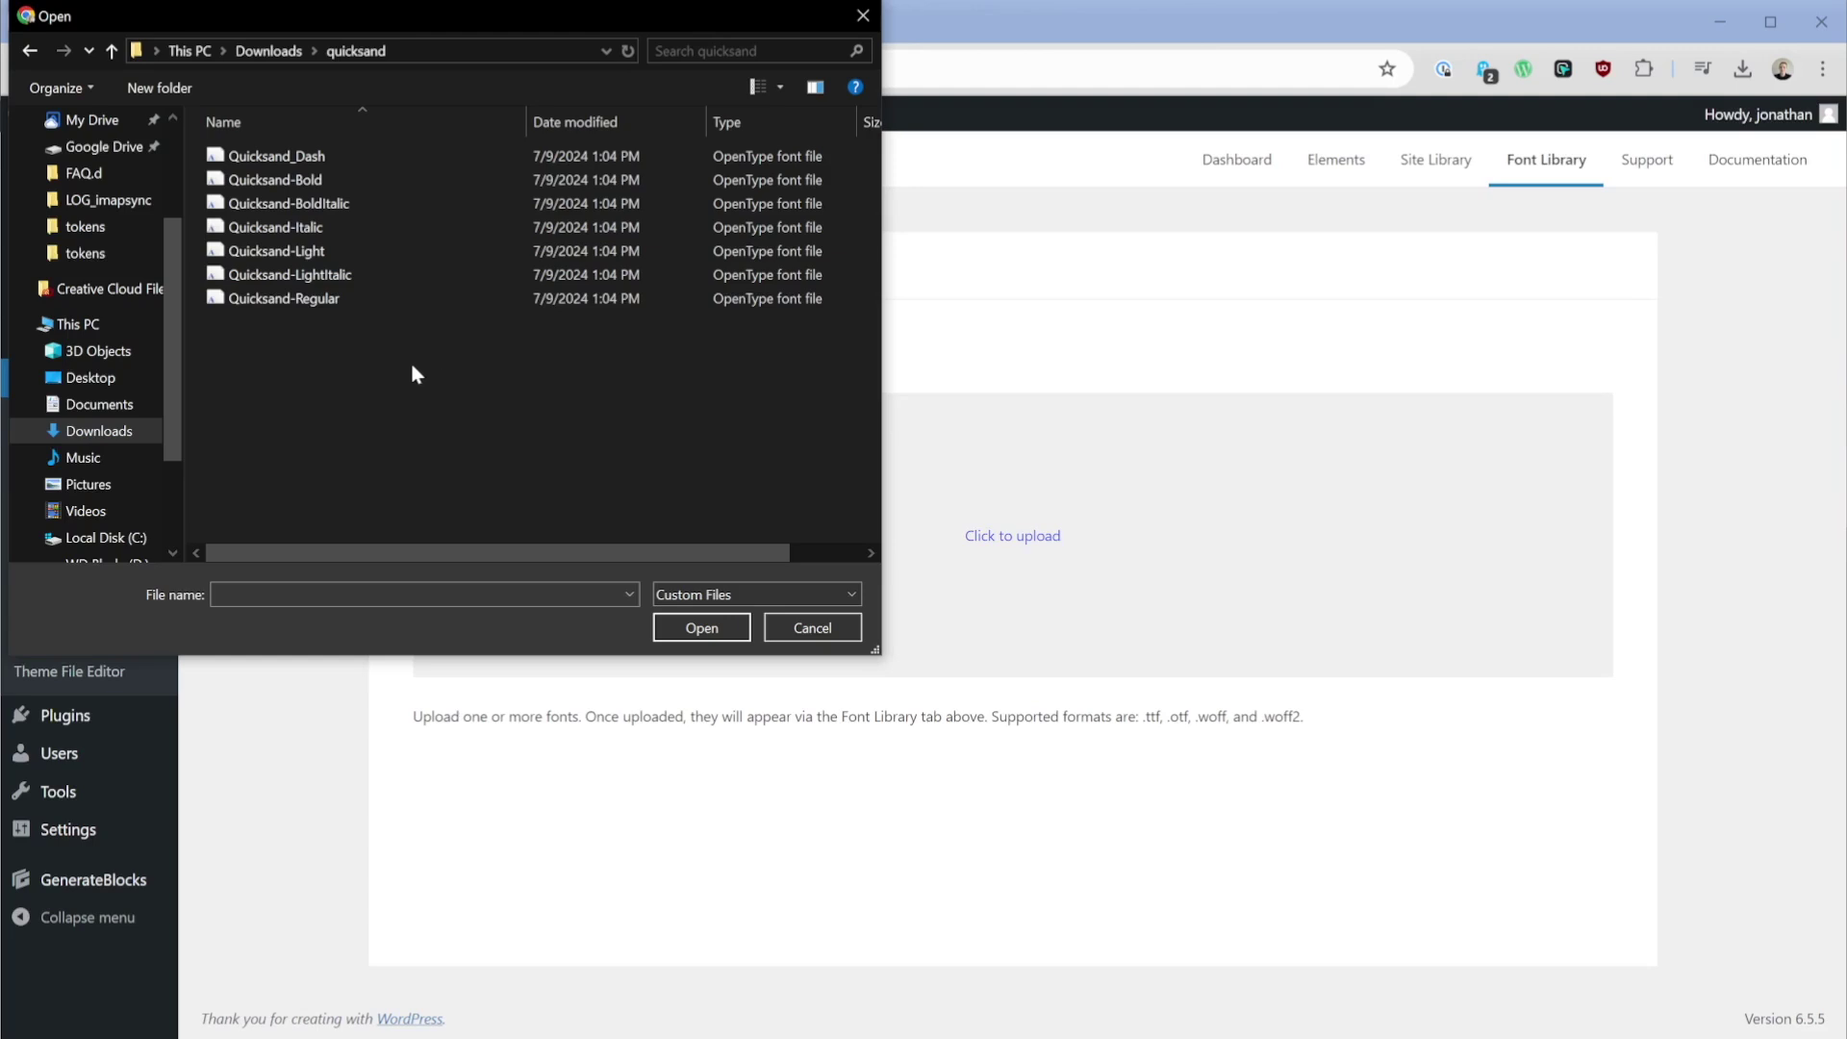
drag(354, 354, 319, 160)
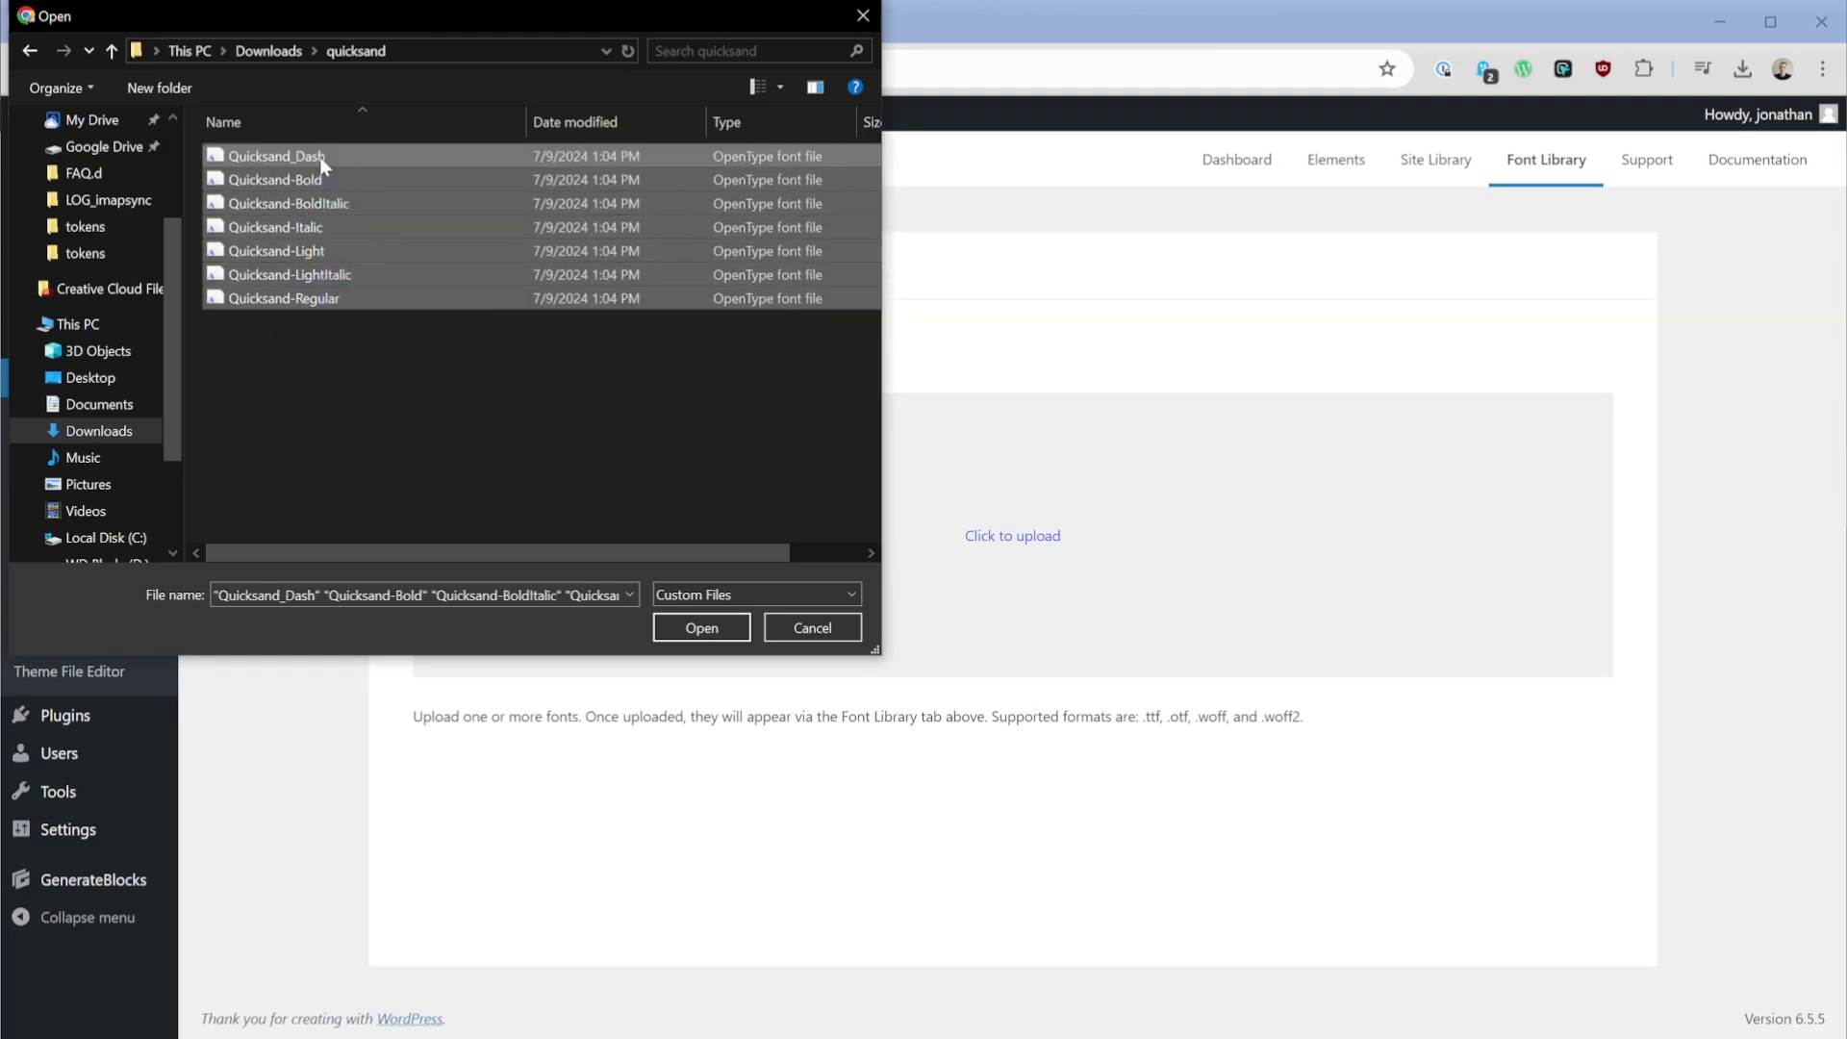
click(703, 628)
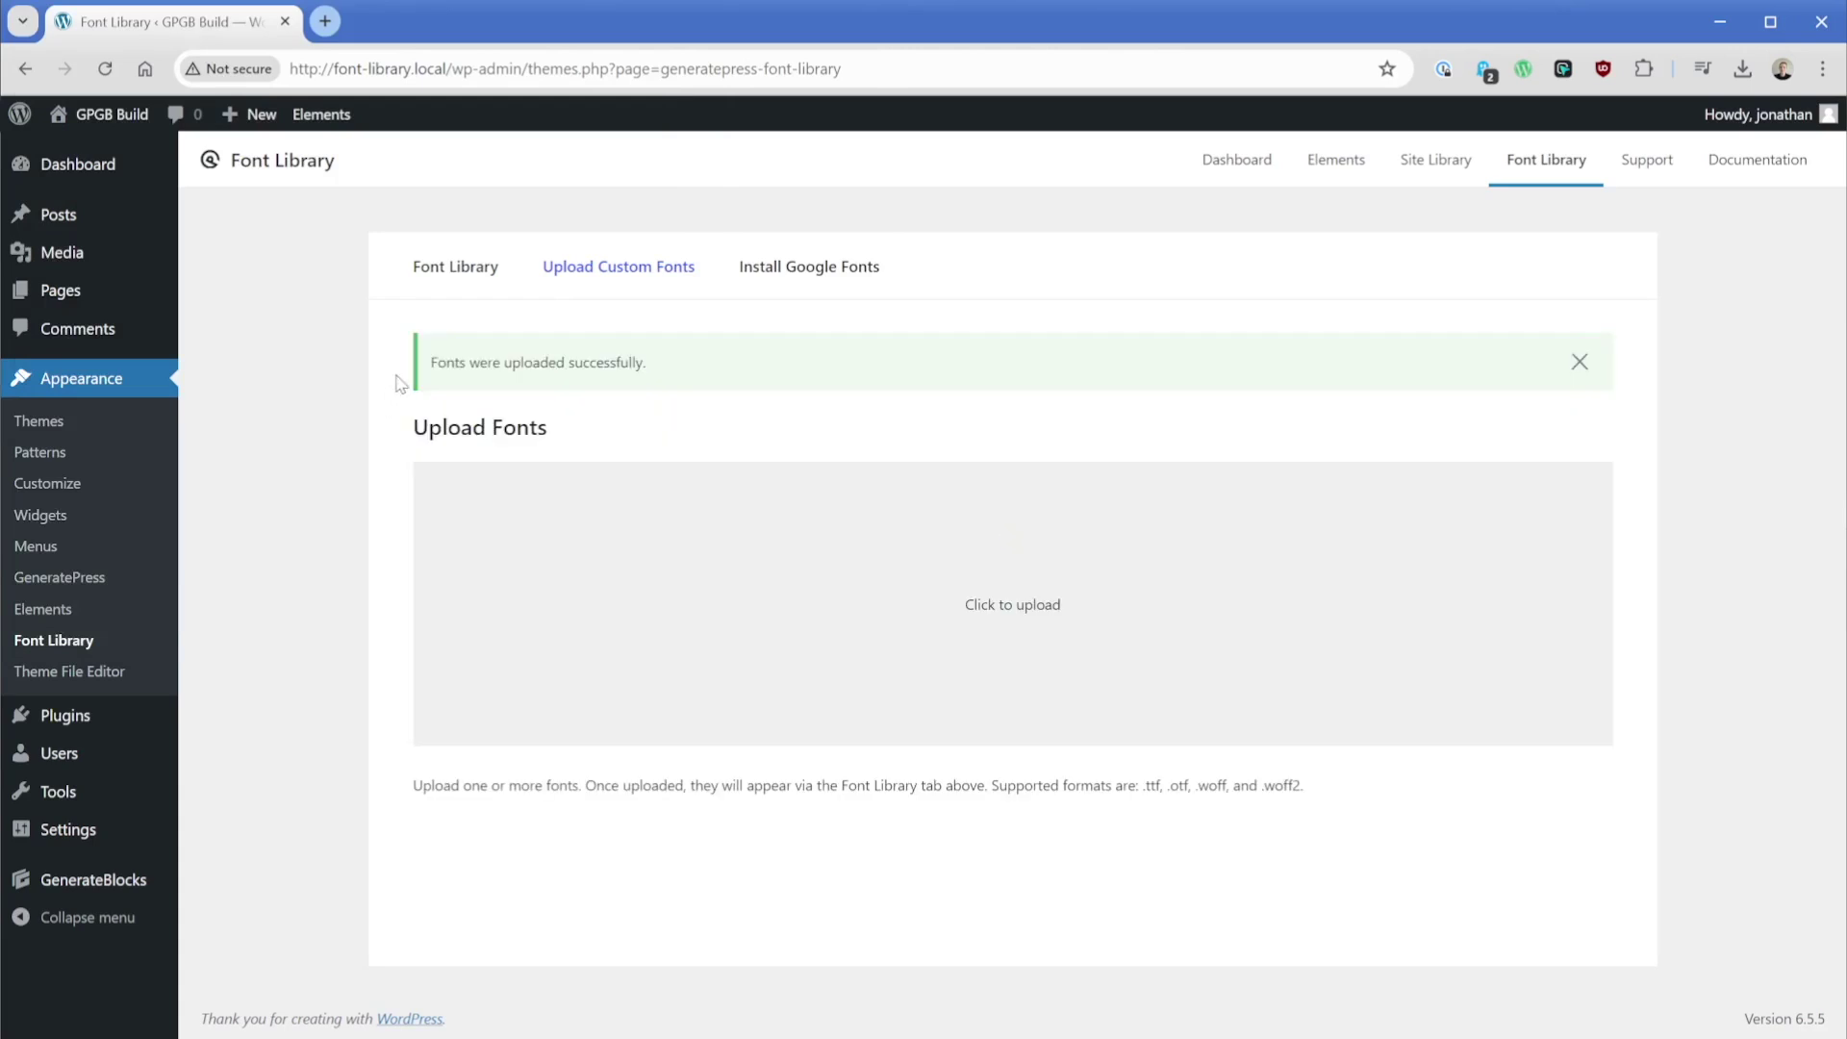
click(457, 276)
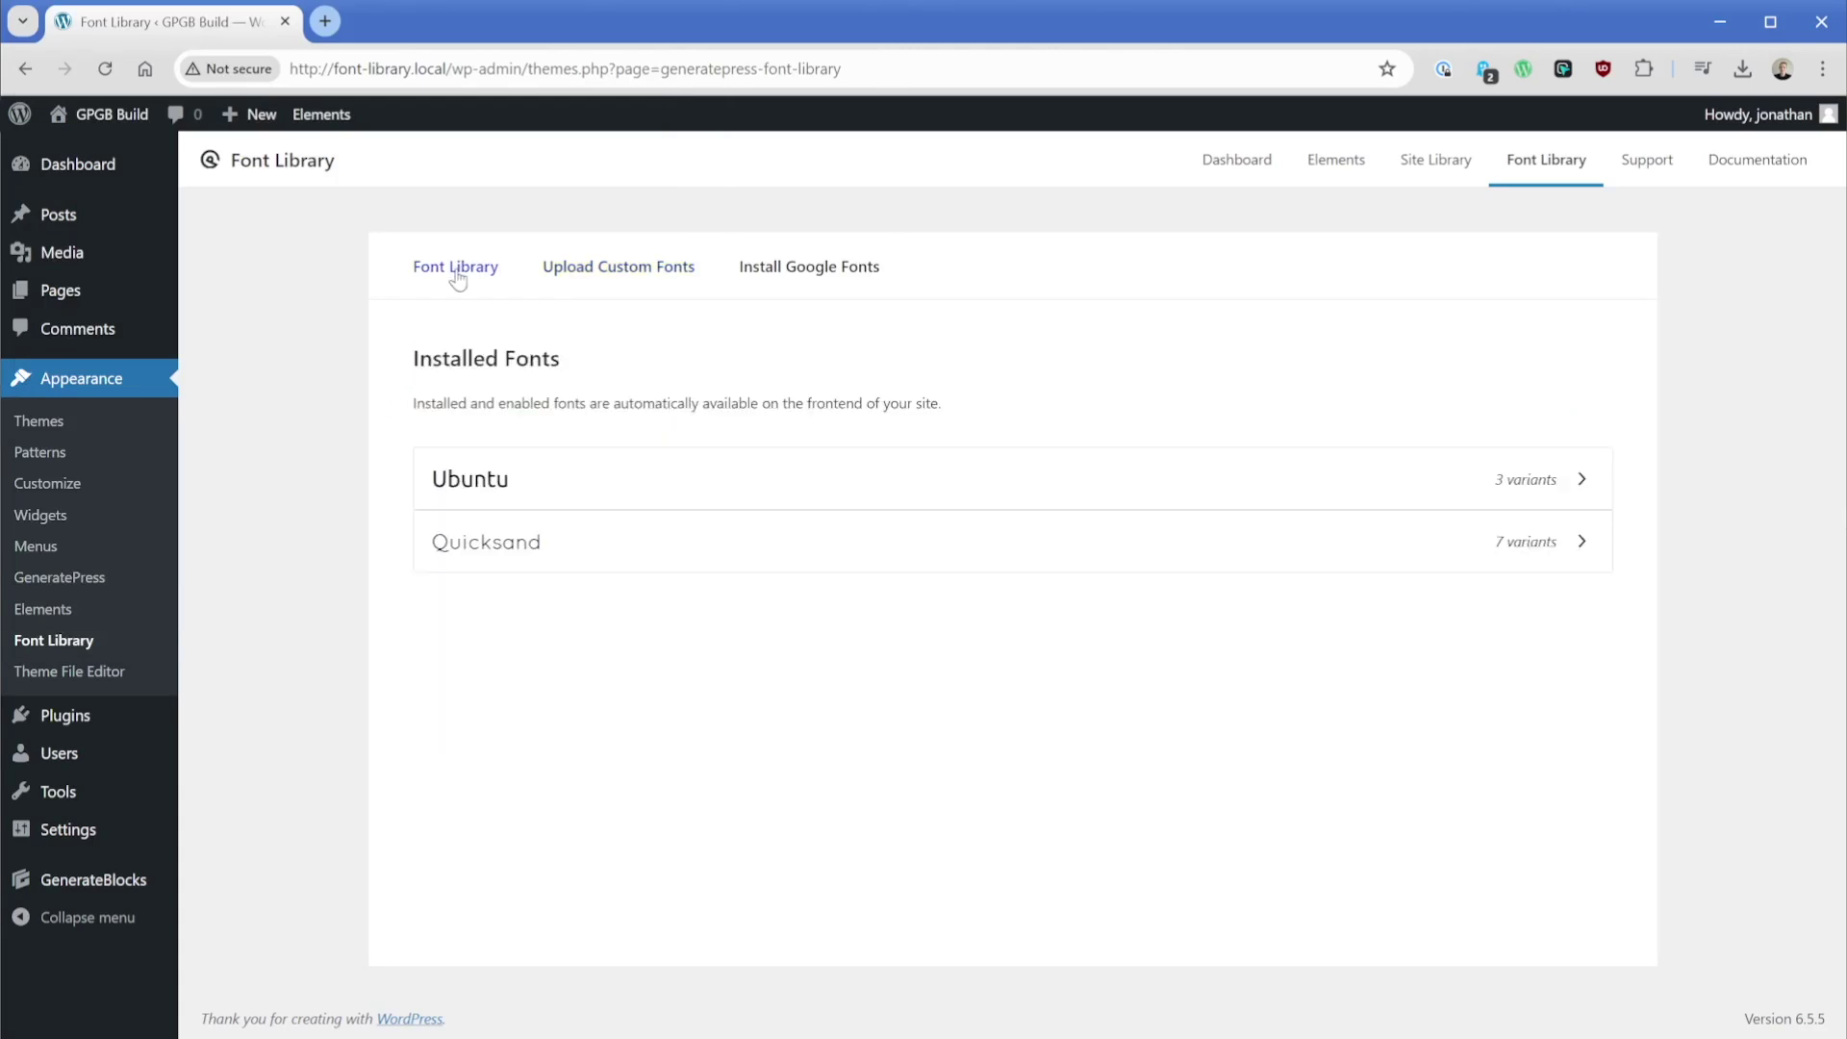
Mark Quicksand's Light 300 variant for deletion.
click(508, 558)
scroll(390, 556, down, 2)
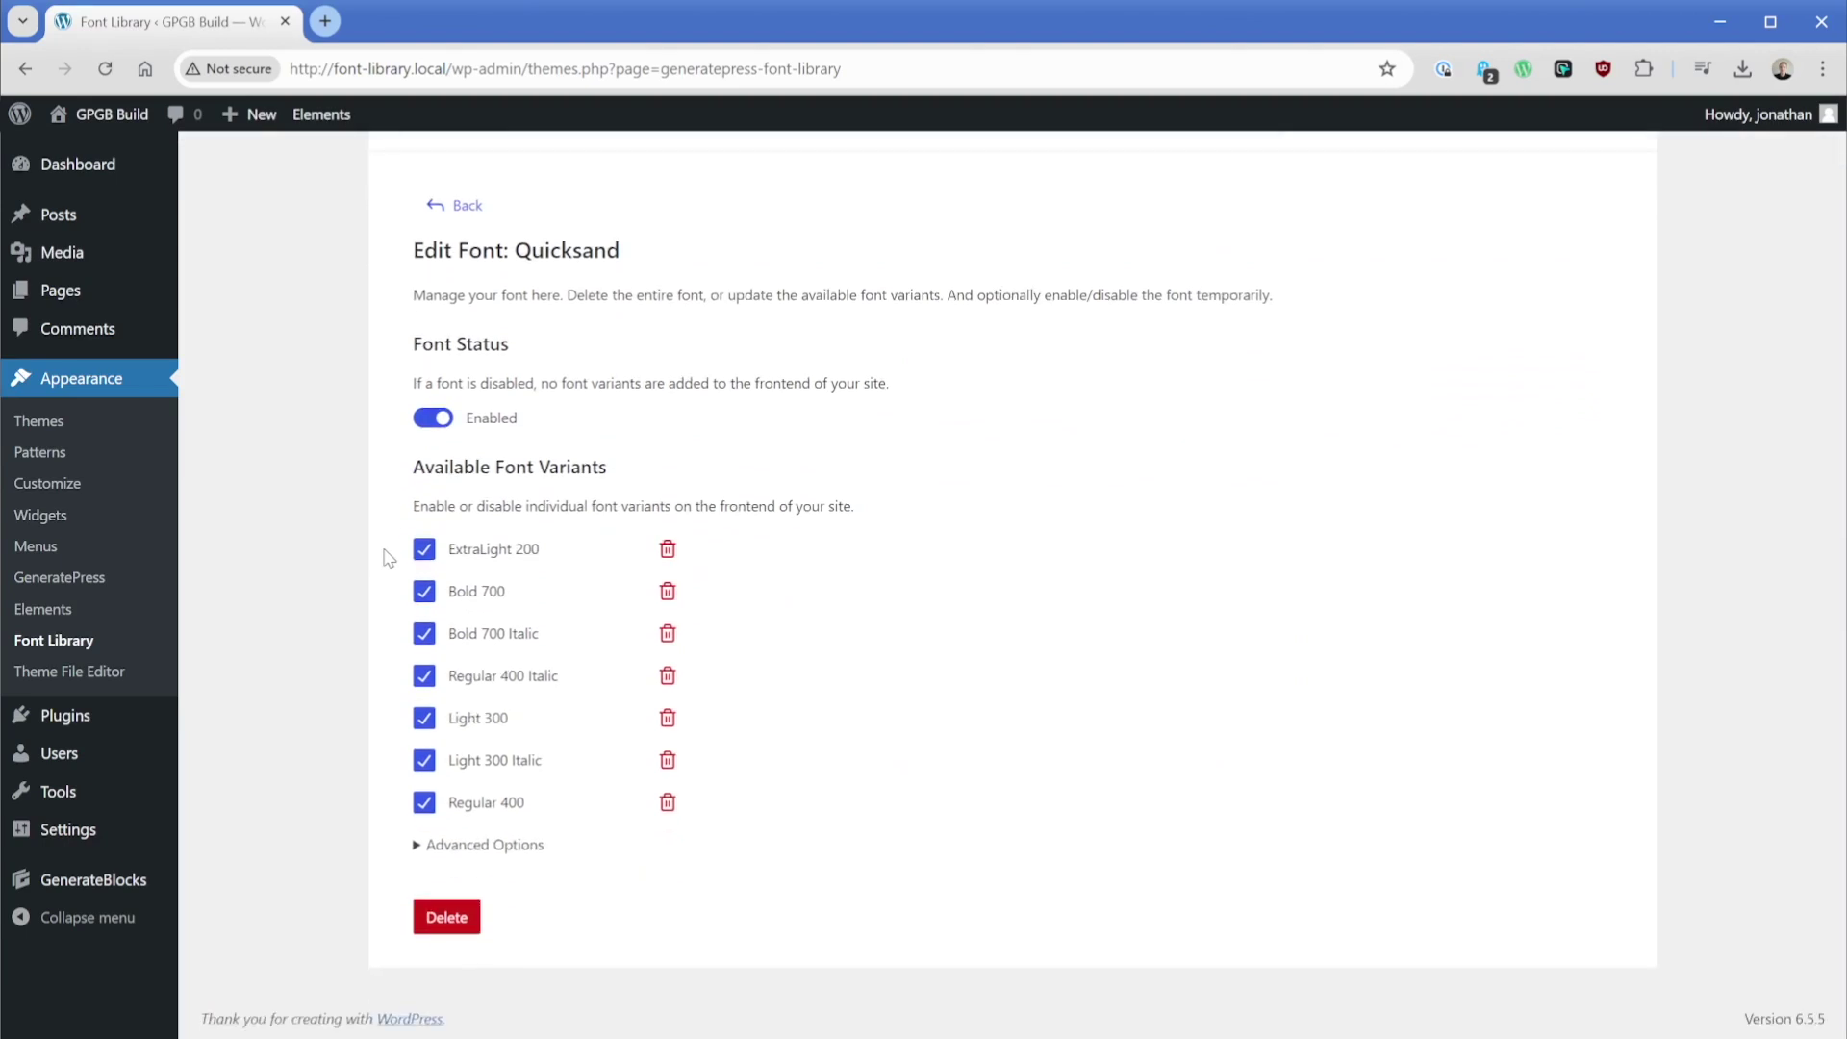
click(423, 719)
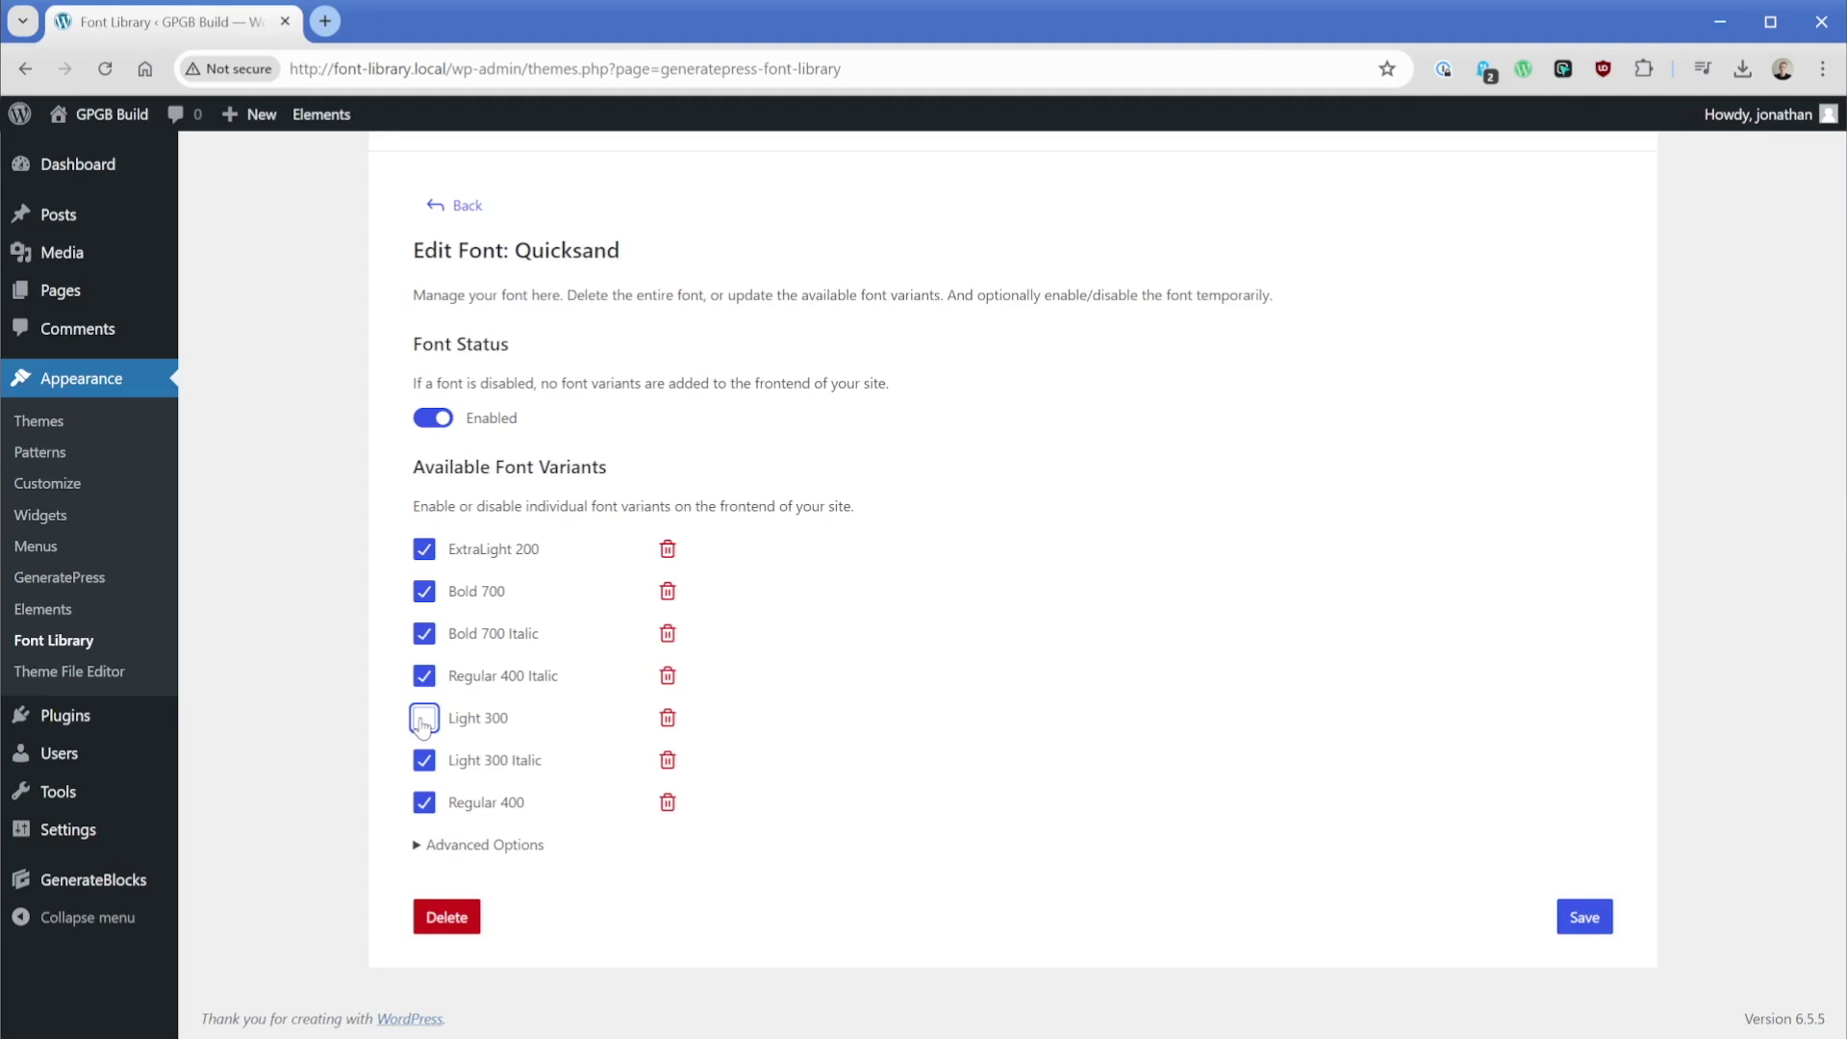
click(423, 719)
click(667, 717)
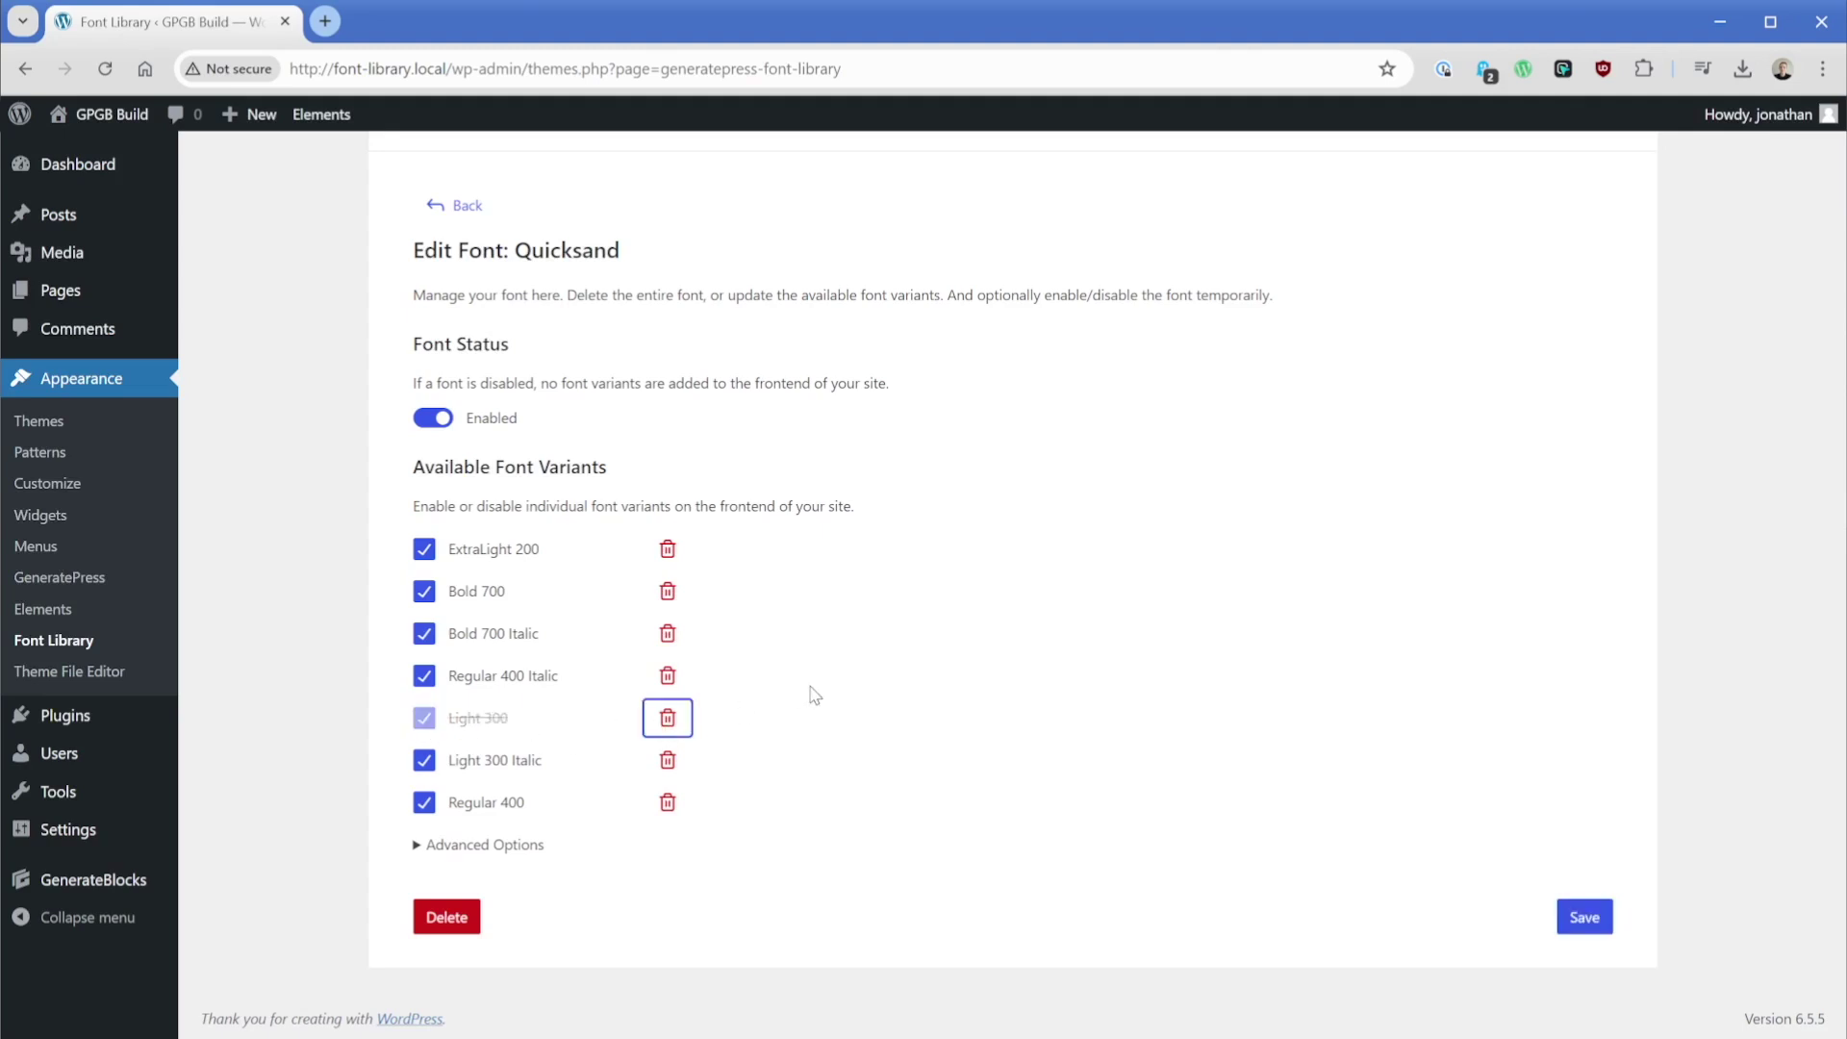
Review Quicksand's advanced options, leave the fallback field blank, and save the changes.
click(423, 844)
scroll(393, 664, down, 5)
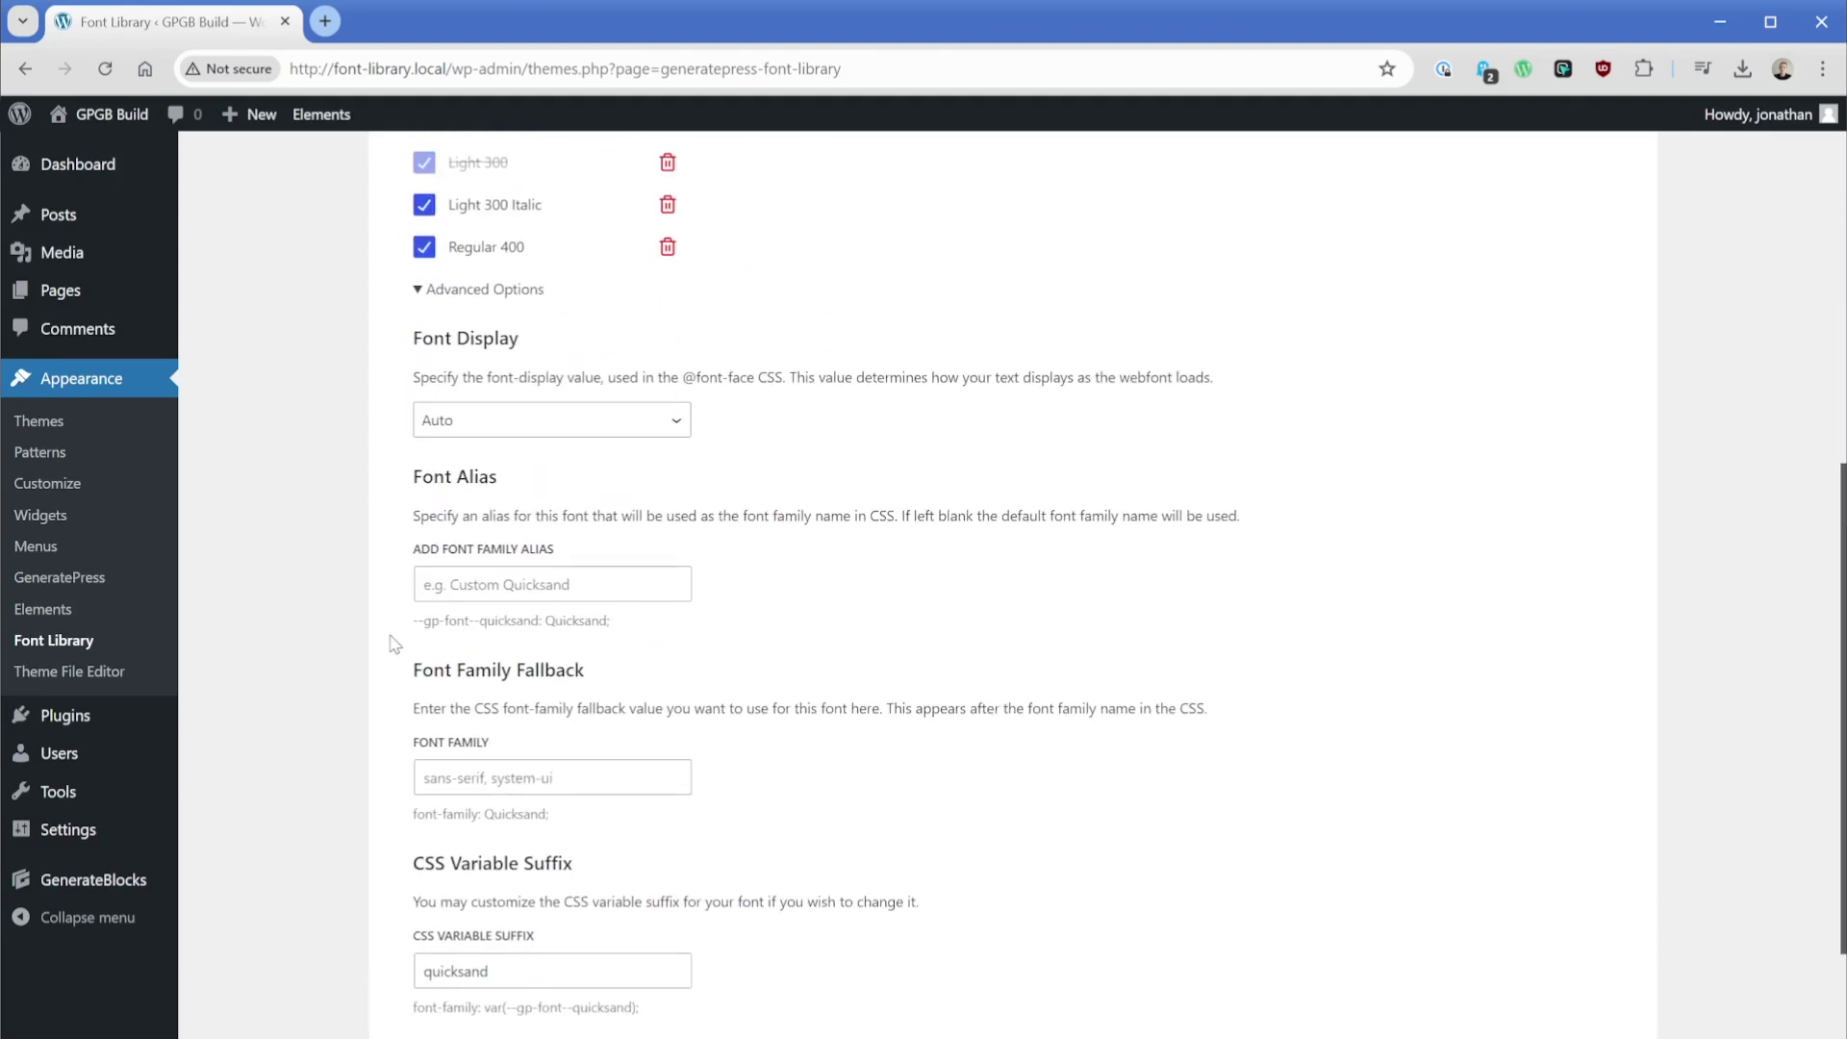
scroll(395, 643, down, 1)
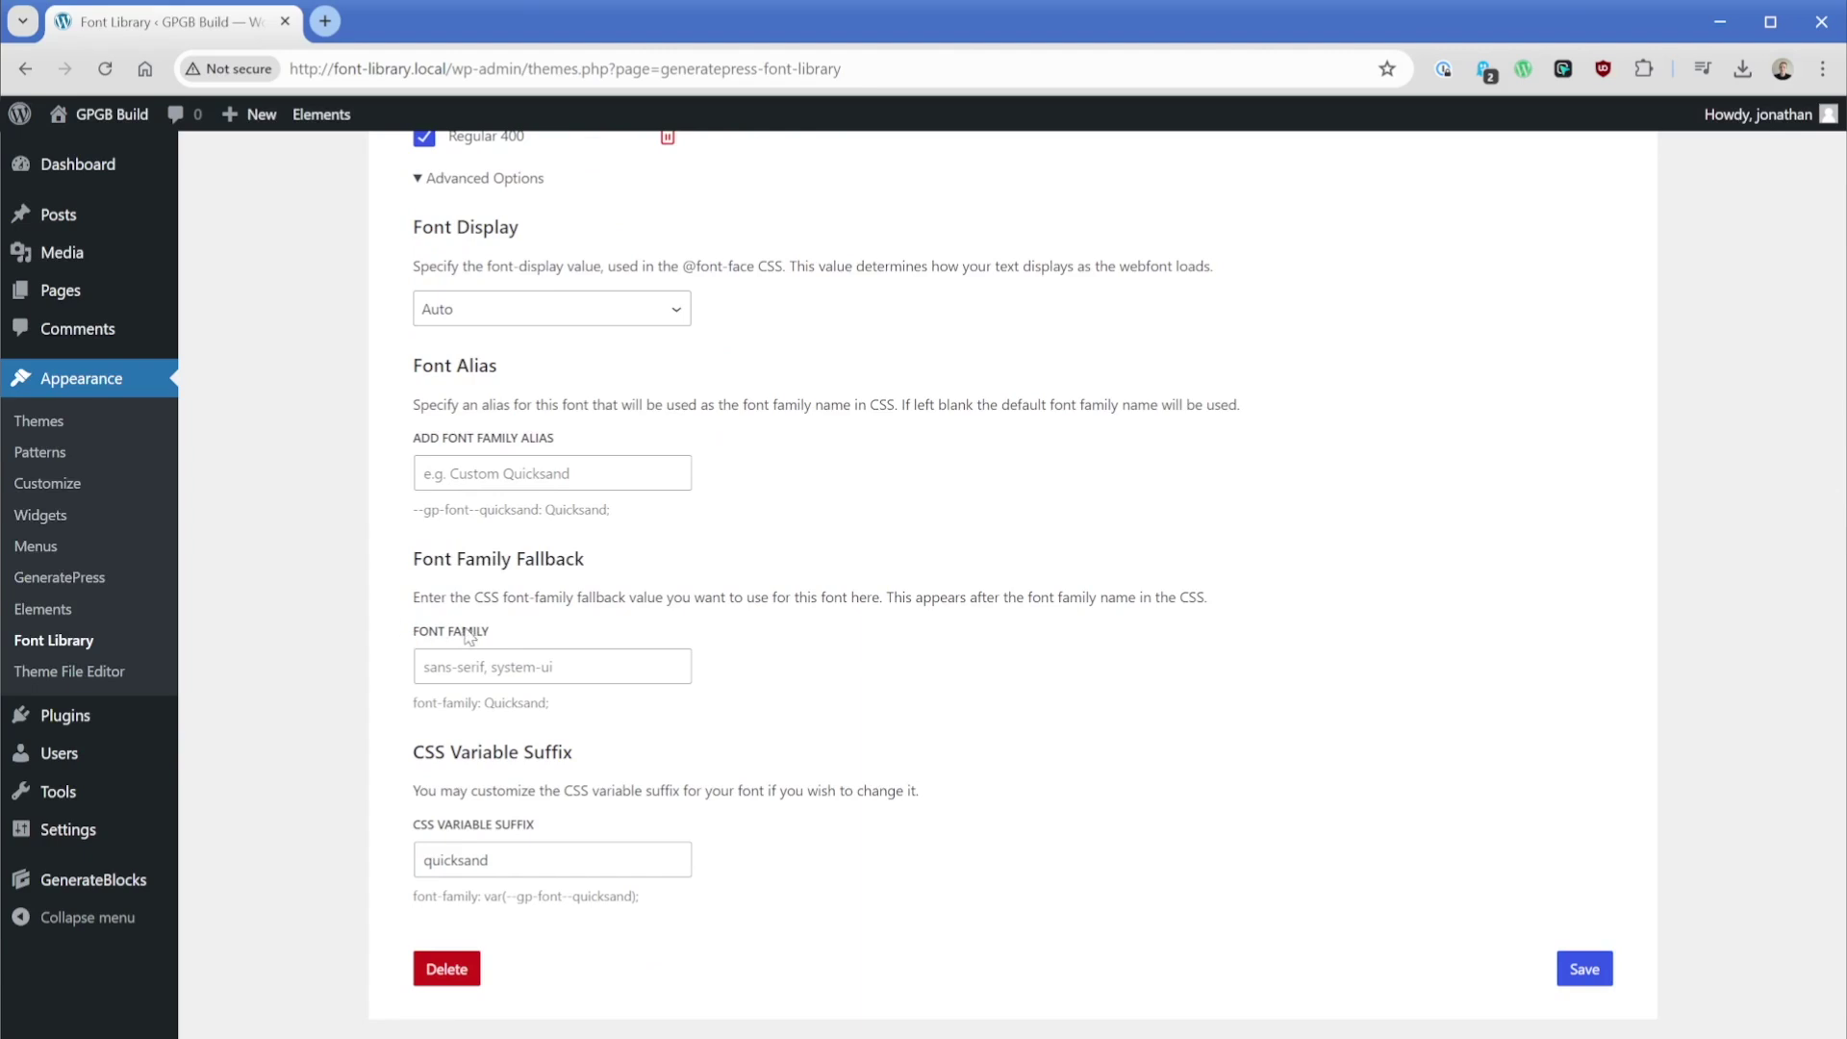
click(552, 666)
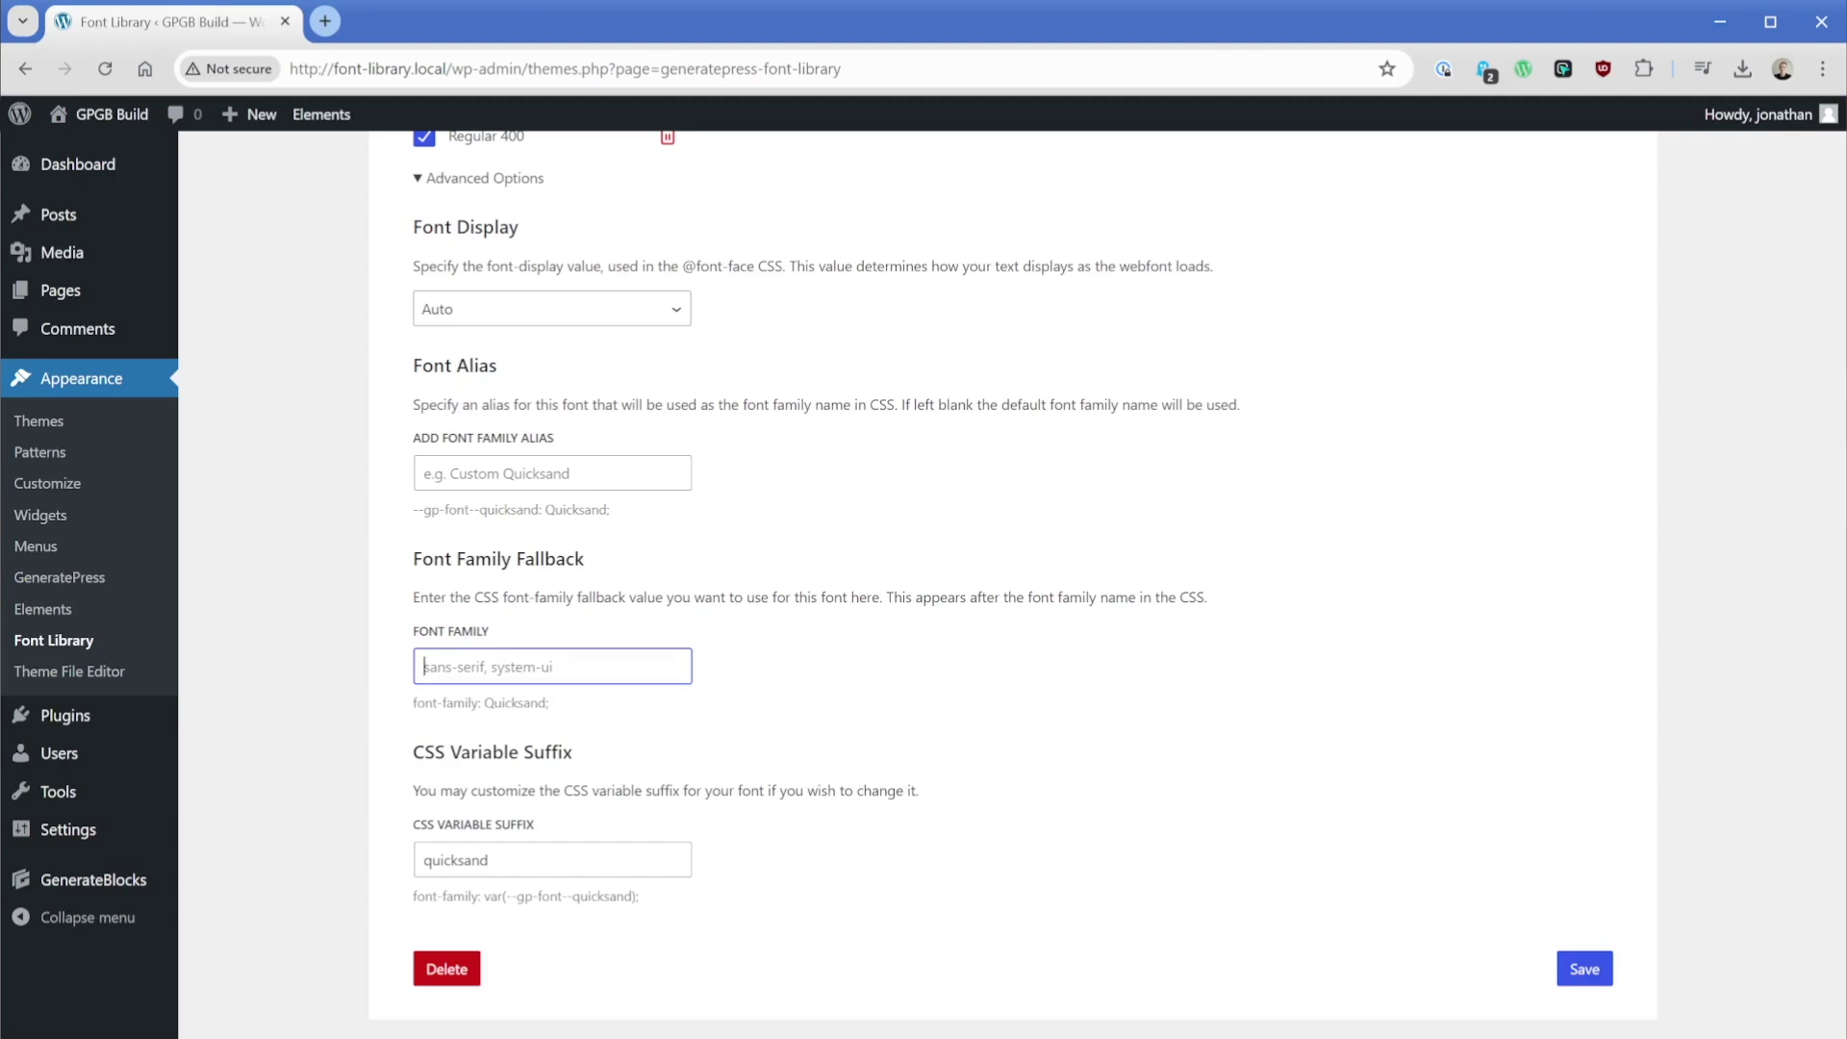
click(393, 578)
click(1585, 970)
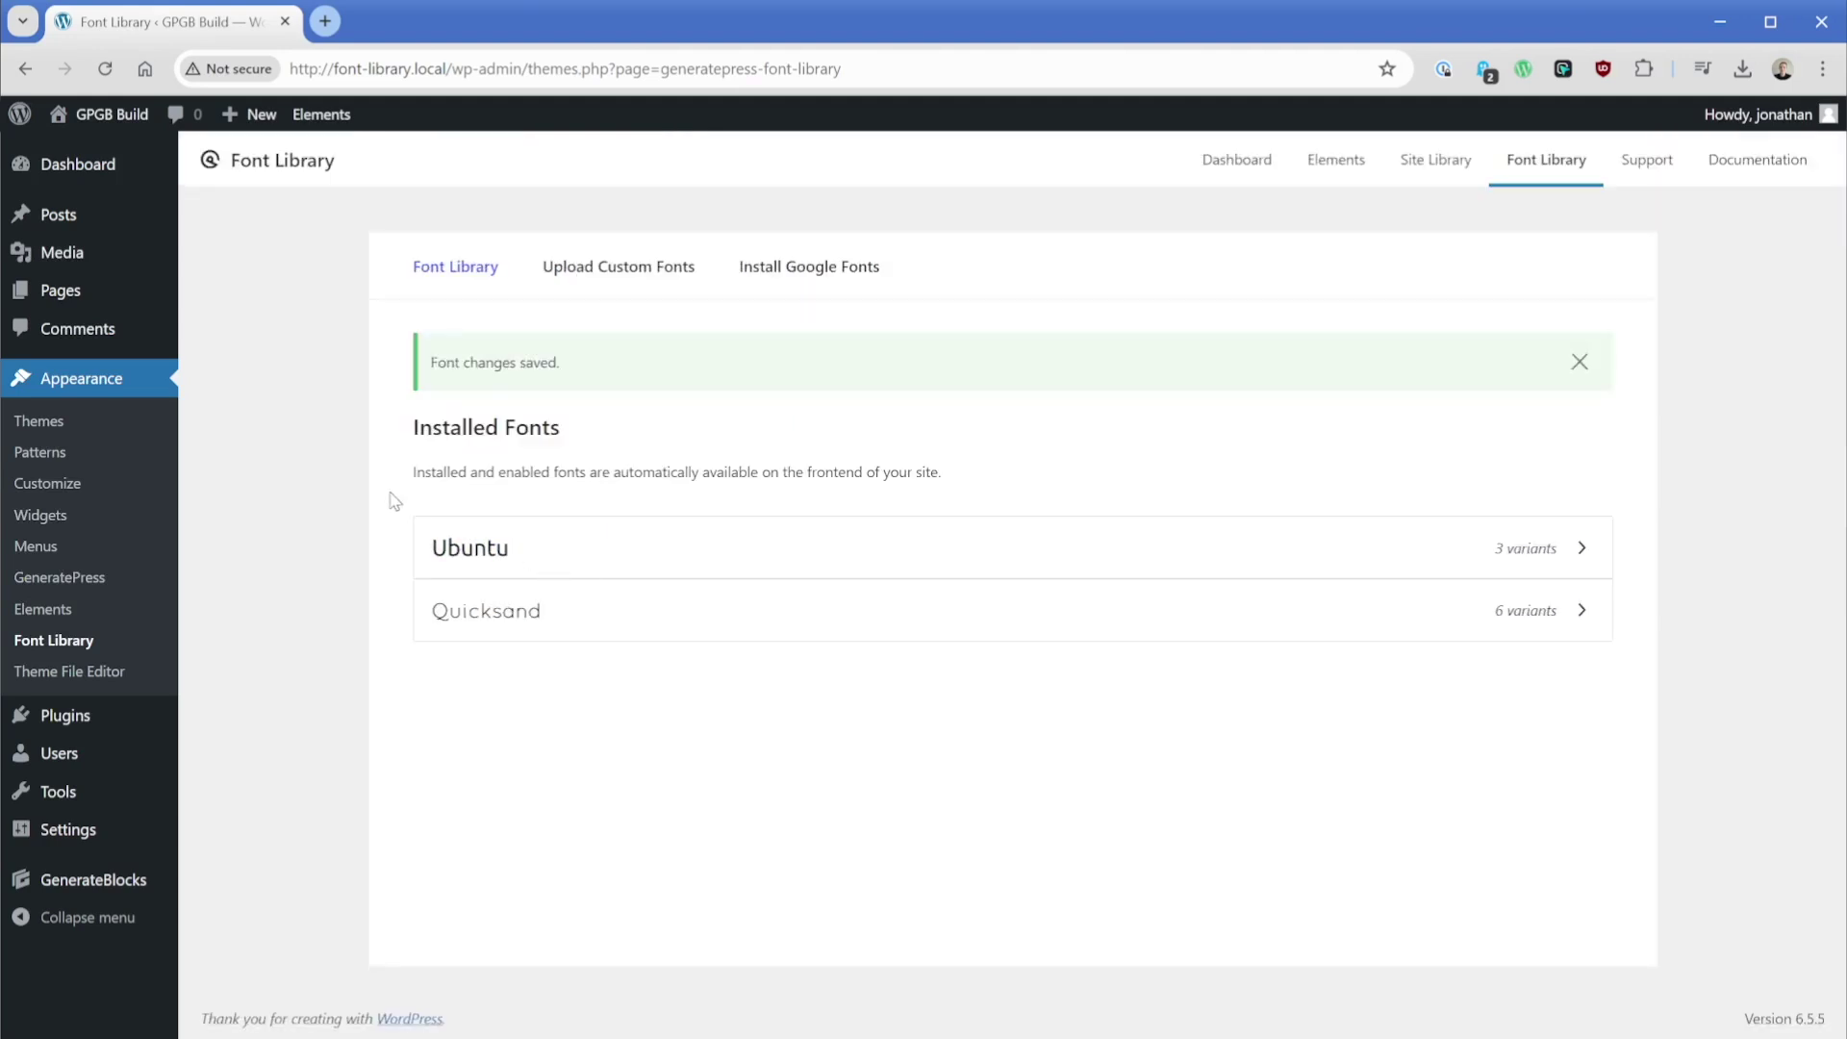
In Customizer Typography, set the Body font family to Quicksand with weight 600.
click(83, 484)
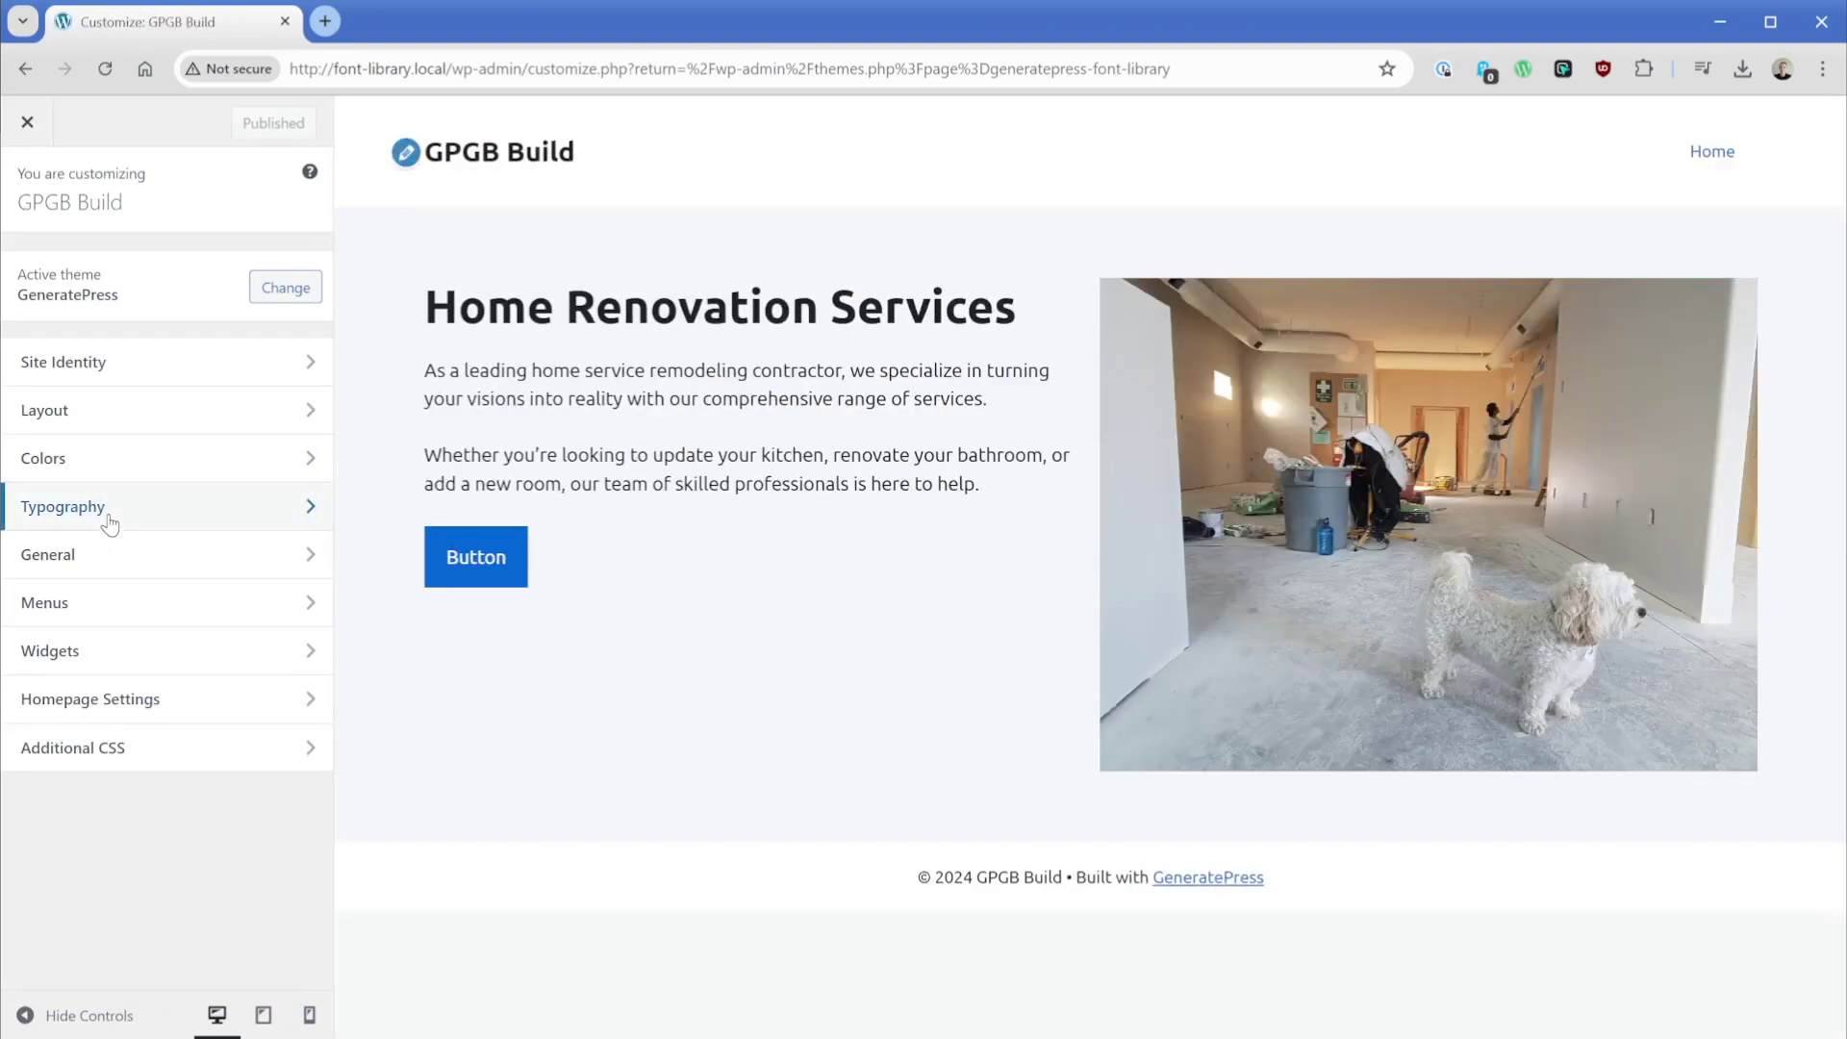
click(108, 524)
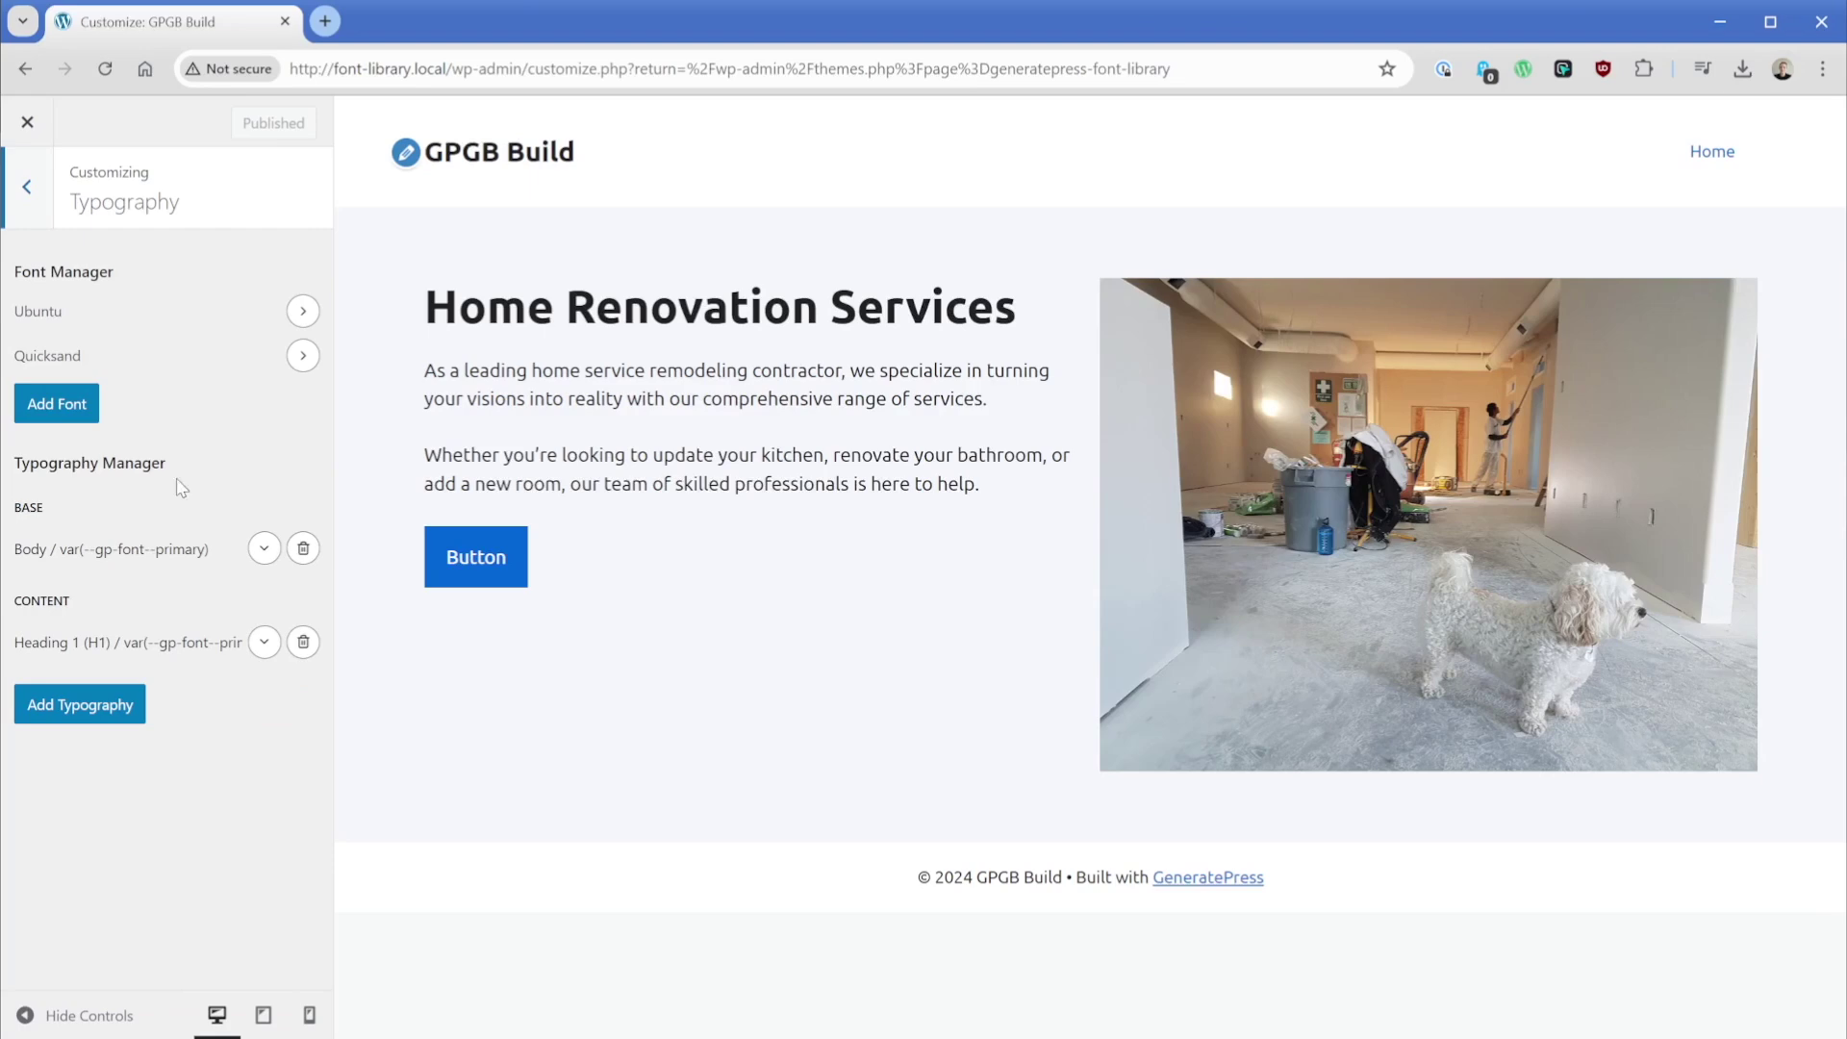
click(263, 548)
click(127, 725)
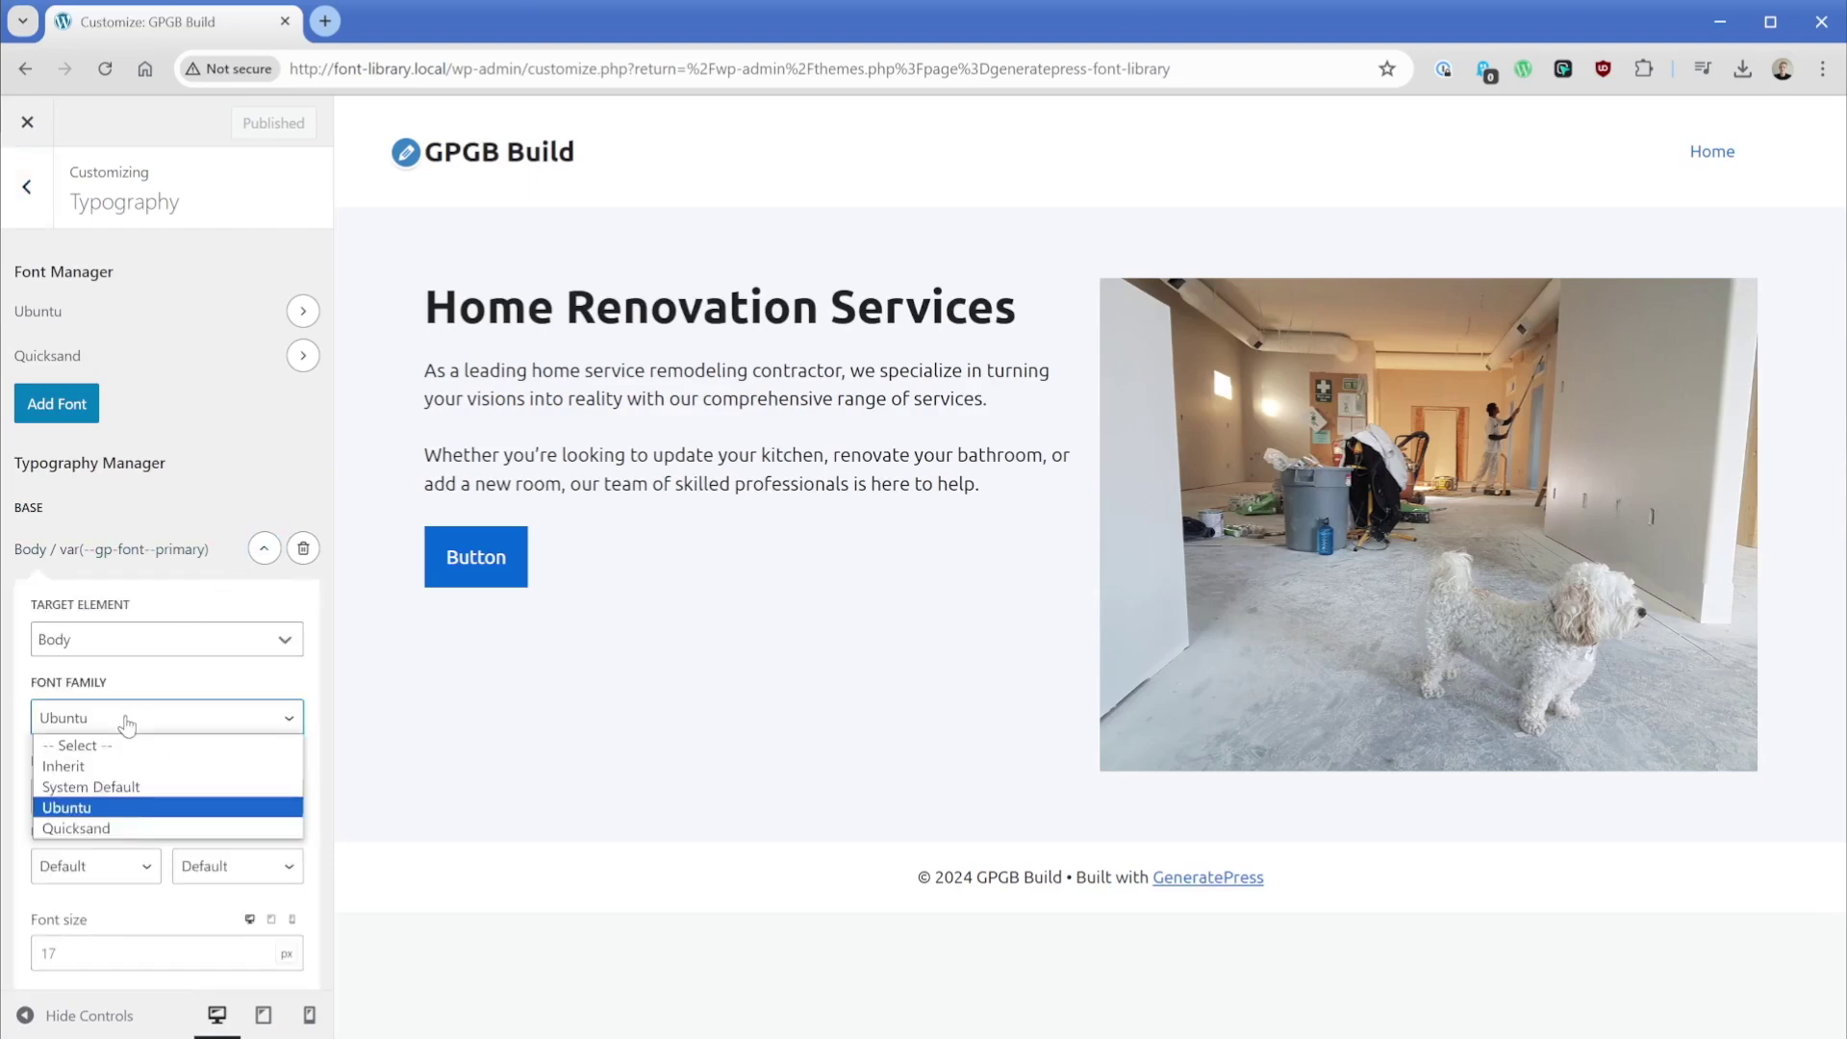
click(121, 825)
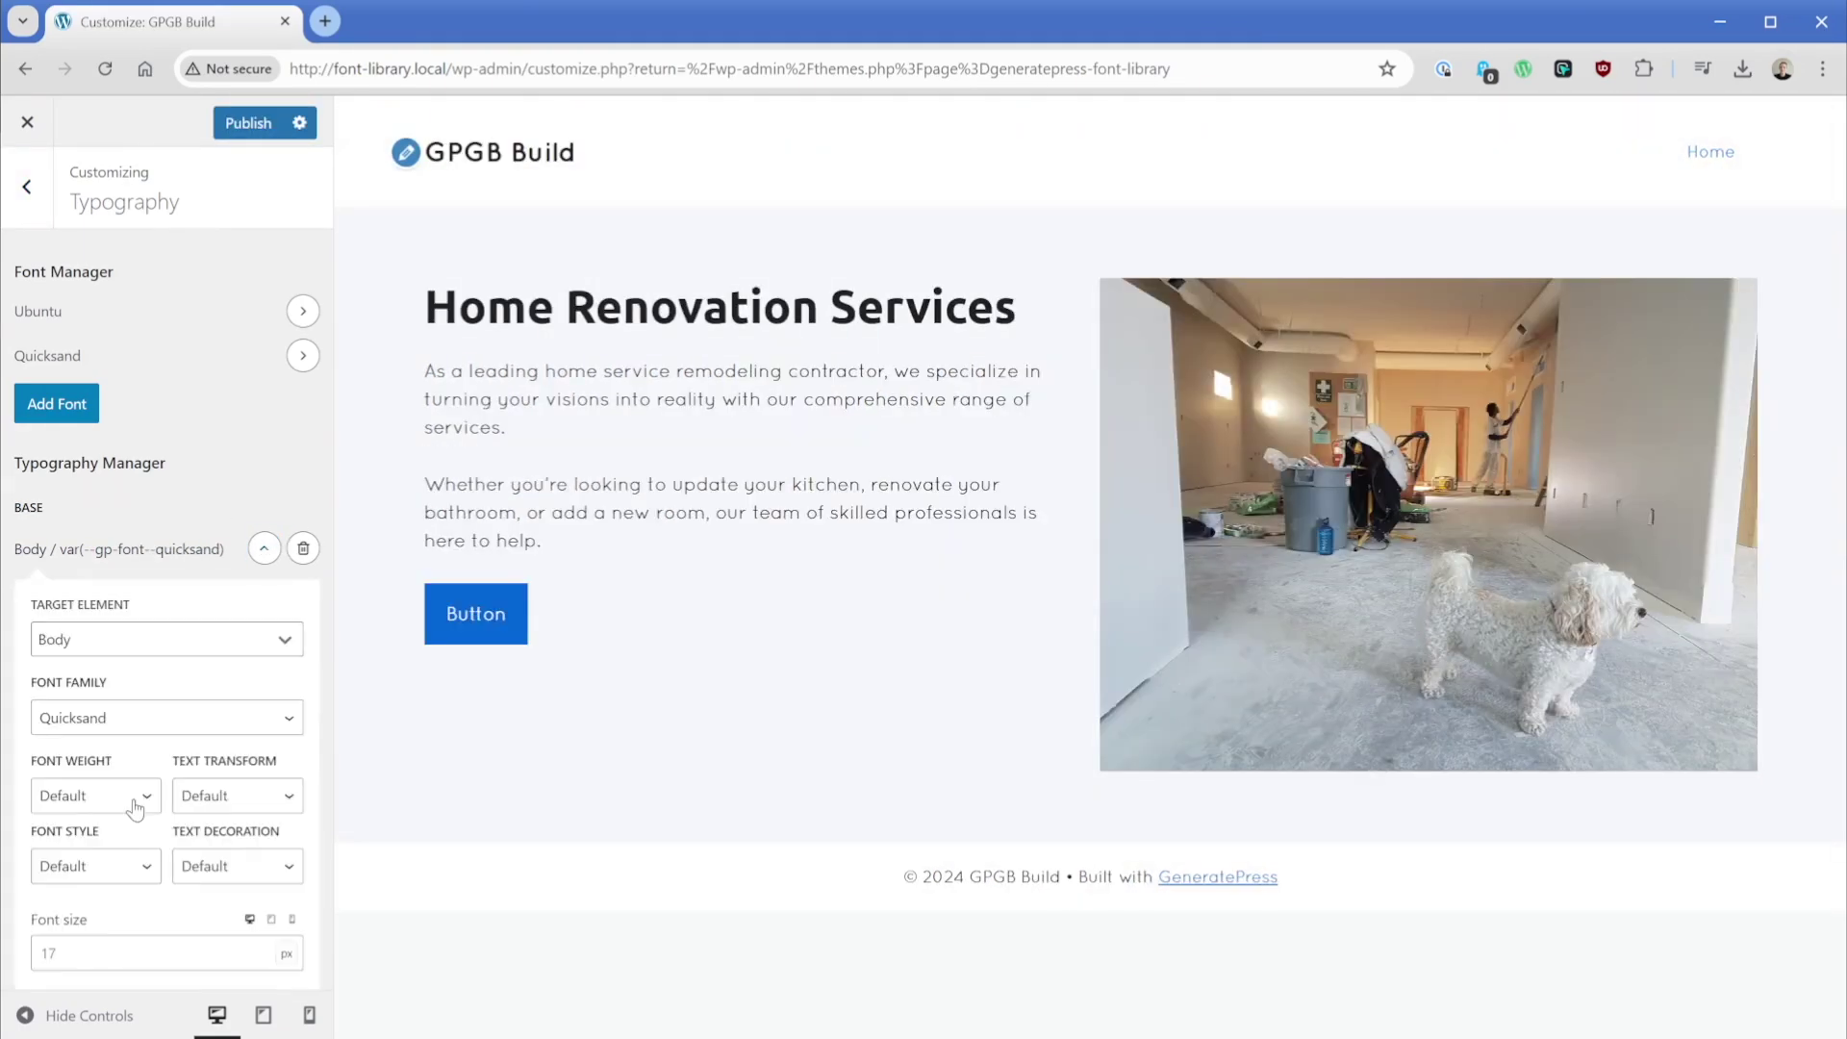
click(136, 799)
click(106, 991)
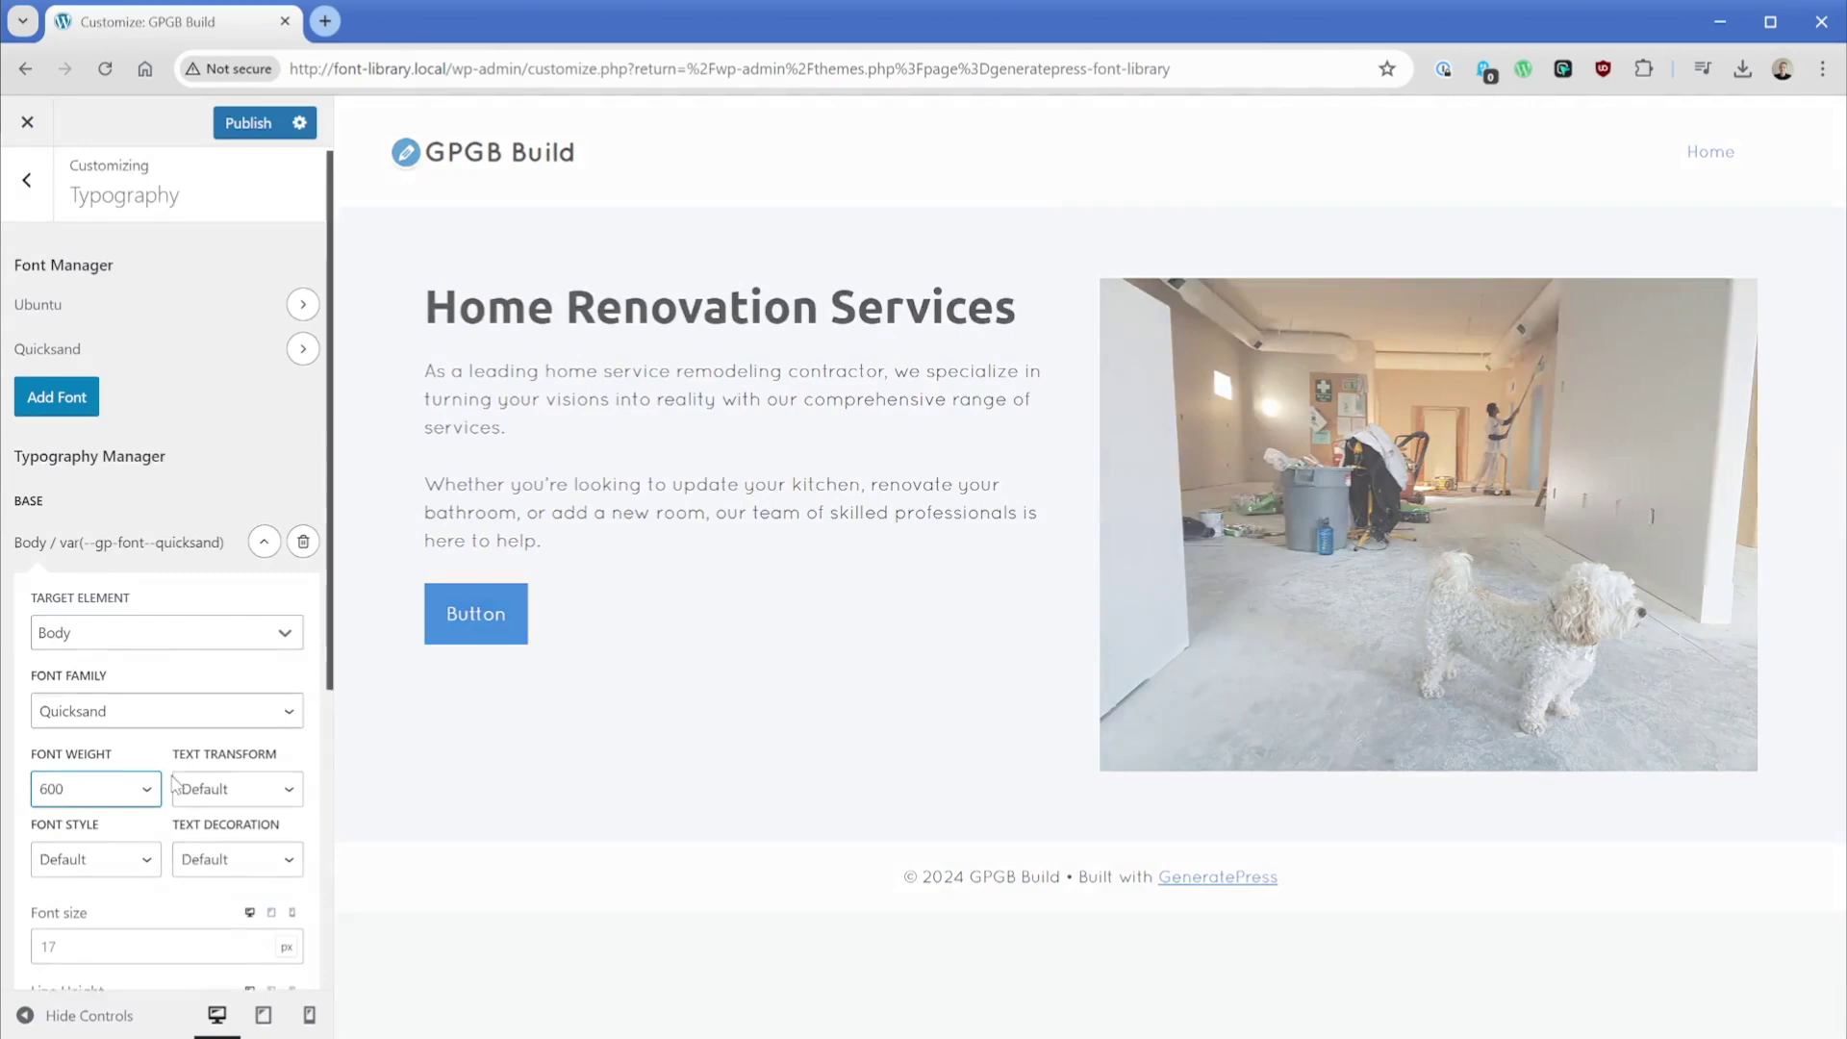
Set the Body font size to 1.125 rem and publish the changes.
scroll(135, 866, down, 1)
click(154, 842)
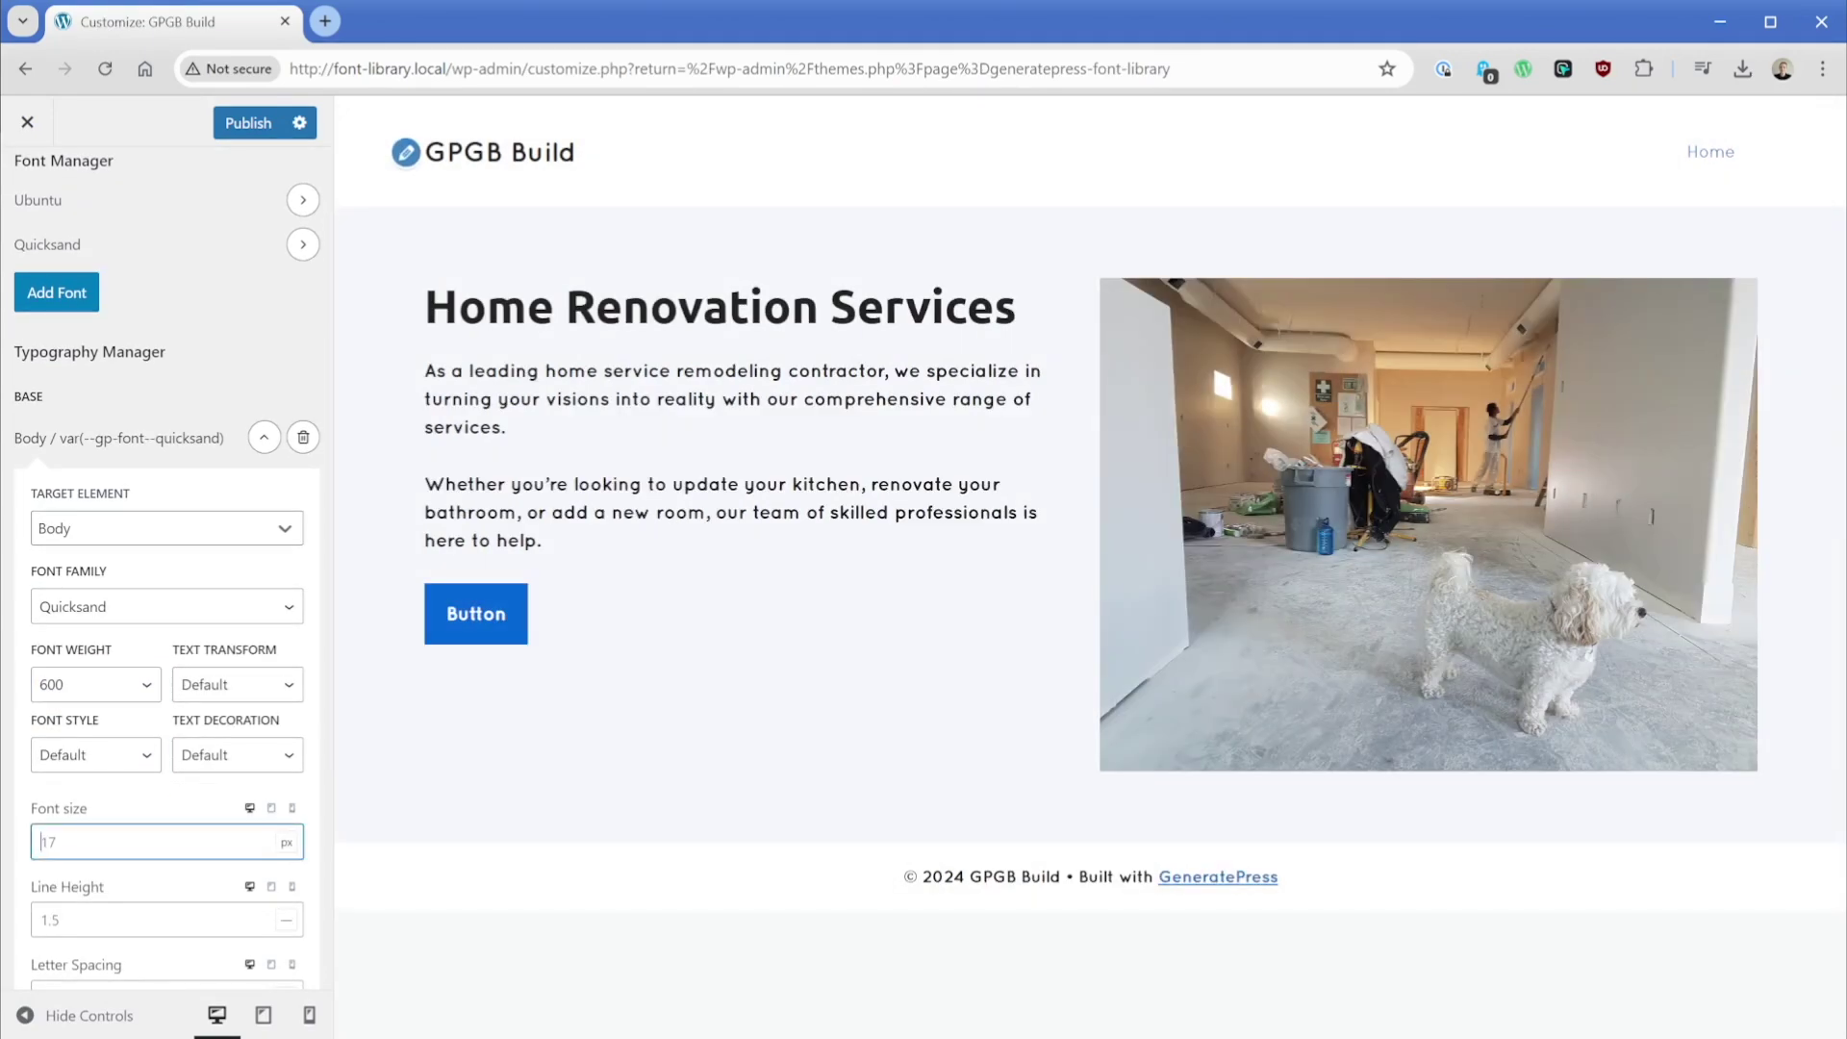
text(1.125re)
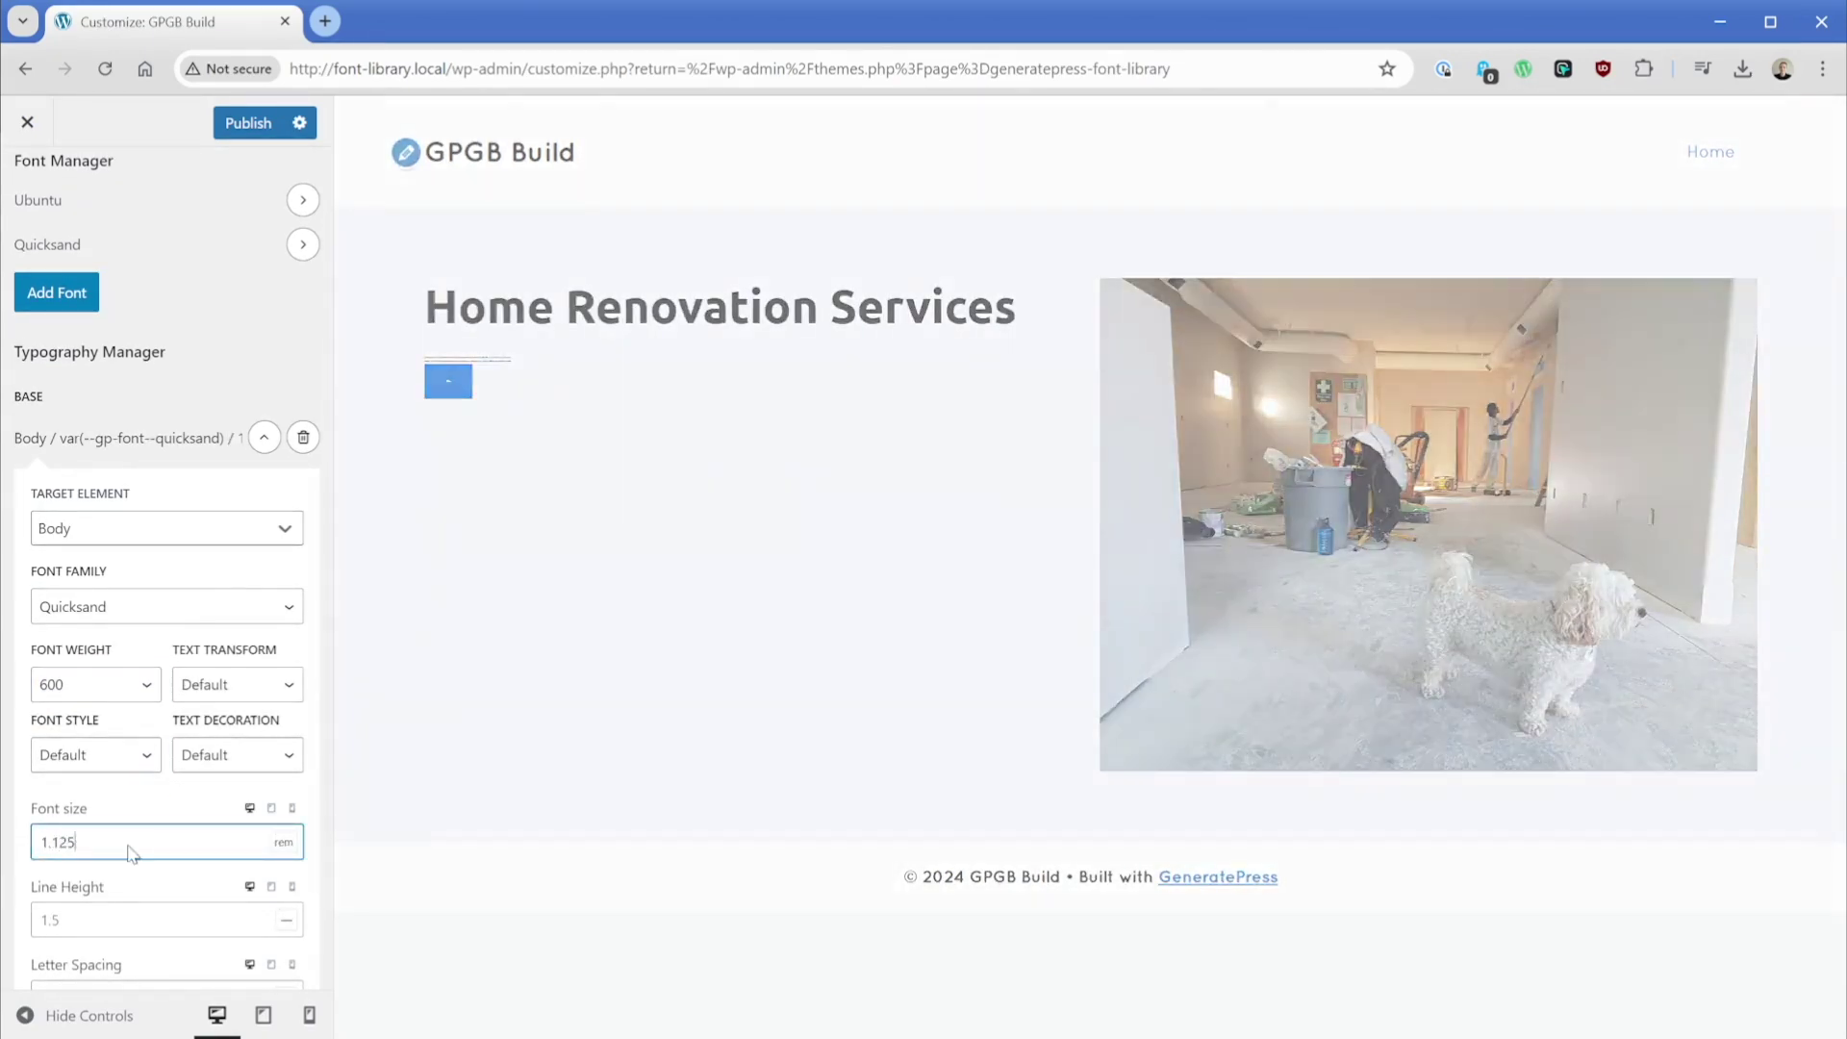
click(141, 823)
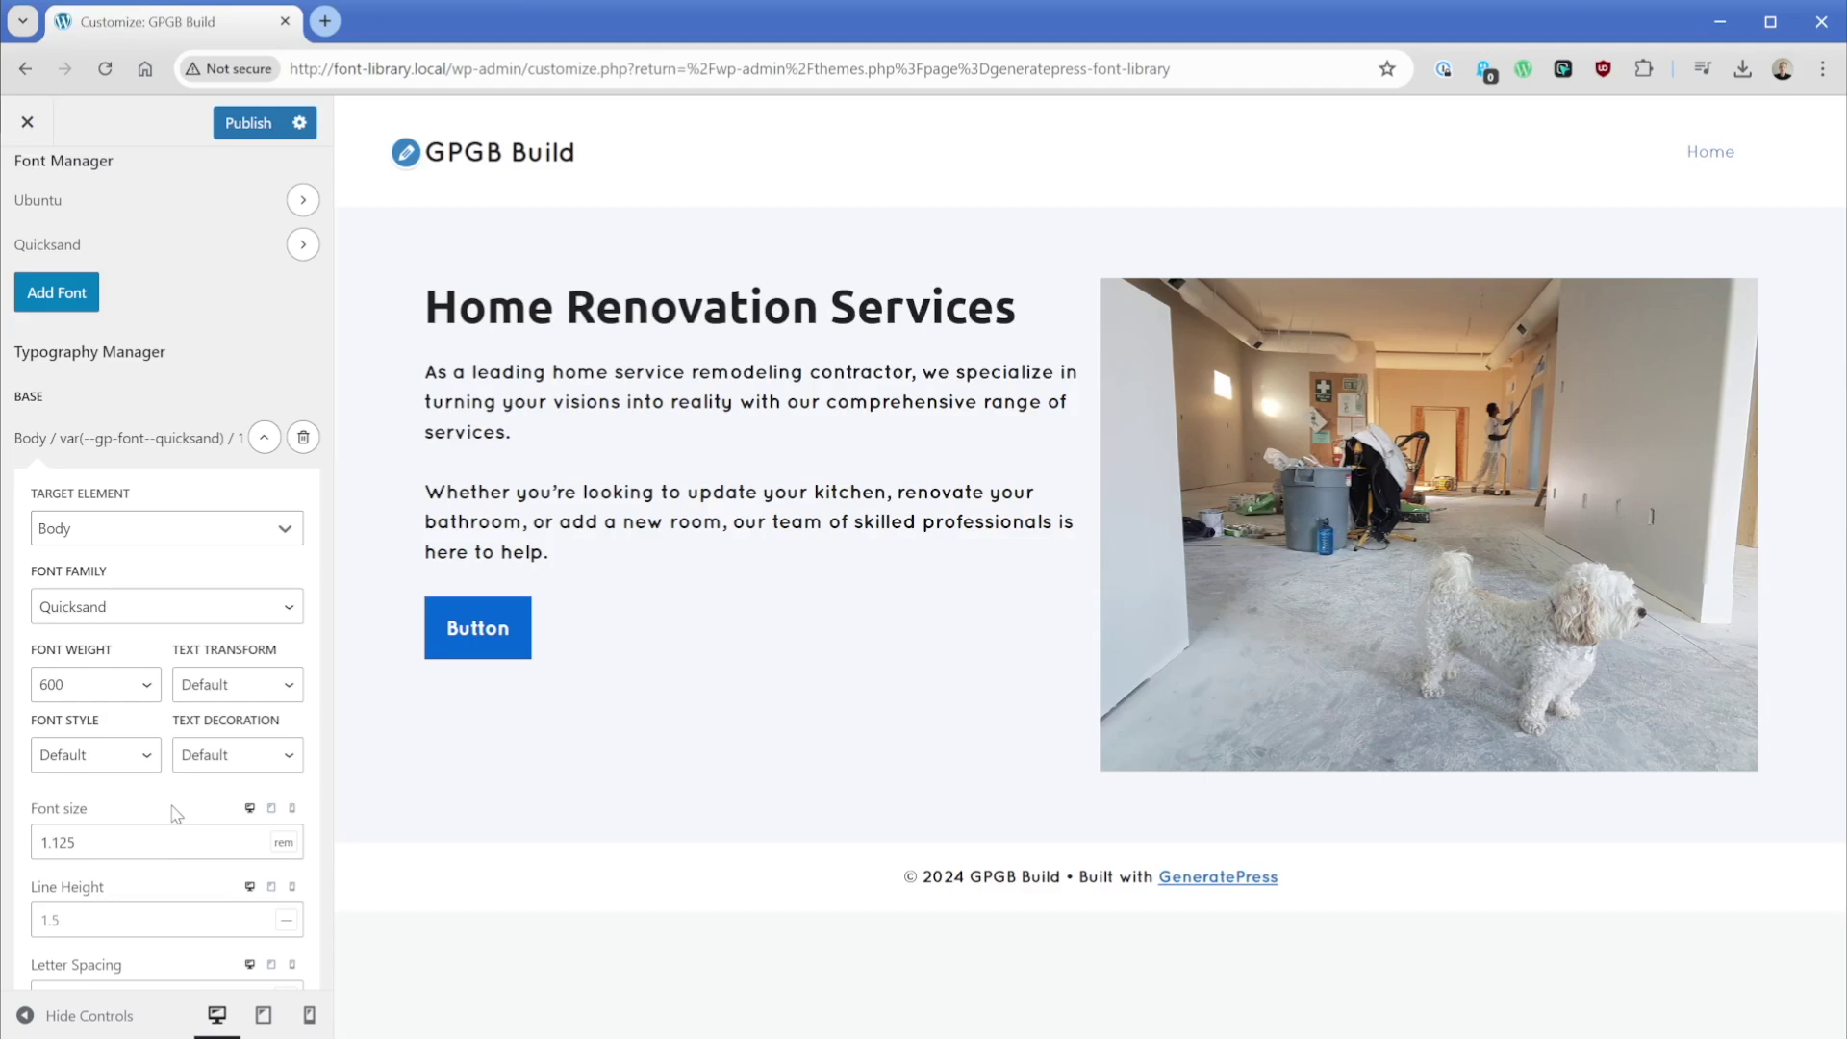
scroll(176, 814, up, 2)
click(248, 122)
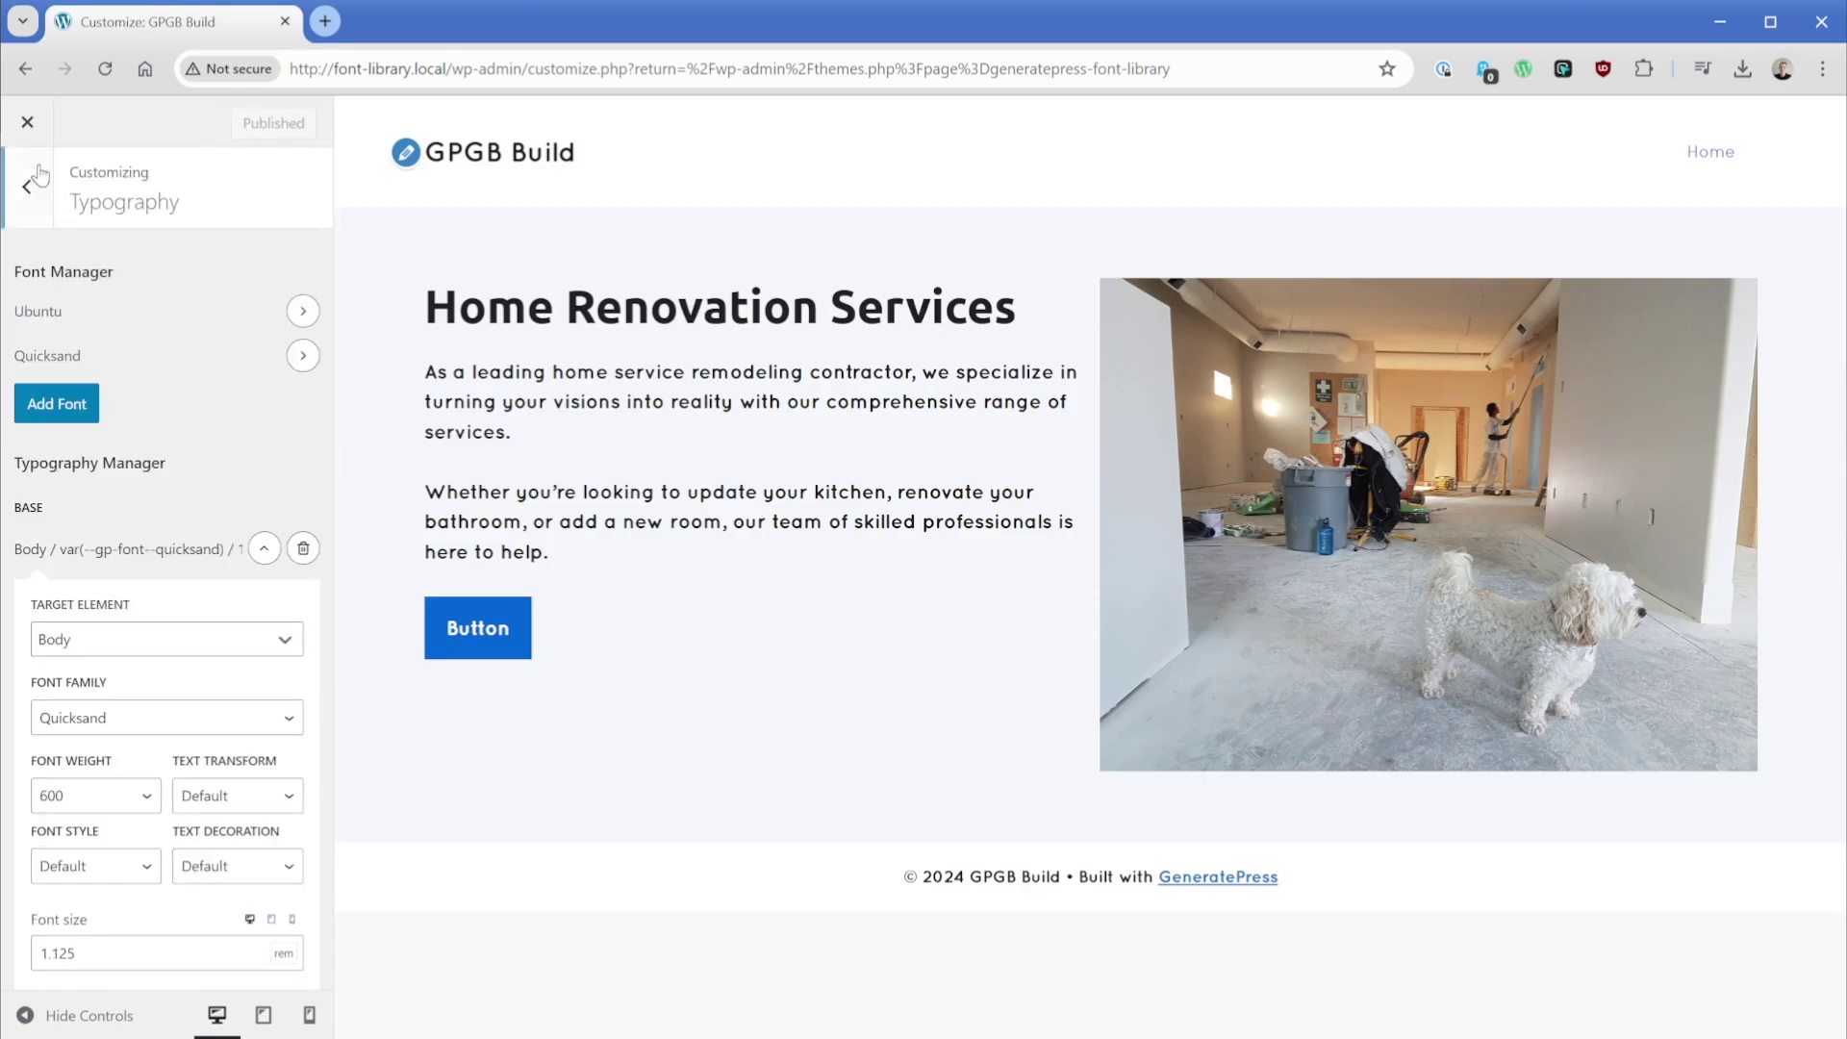
Close the Customizer to get back to the Font Library listing Ubuntu and Quicksand.
click(27, 122)
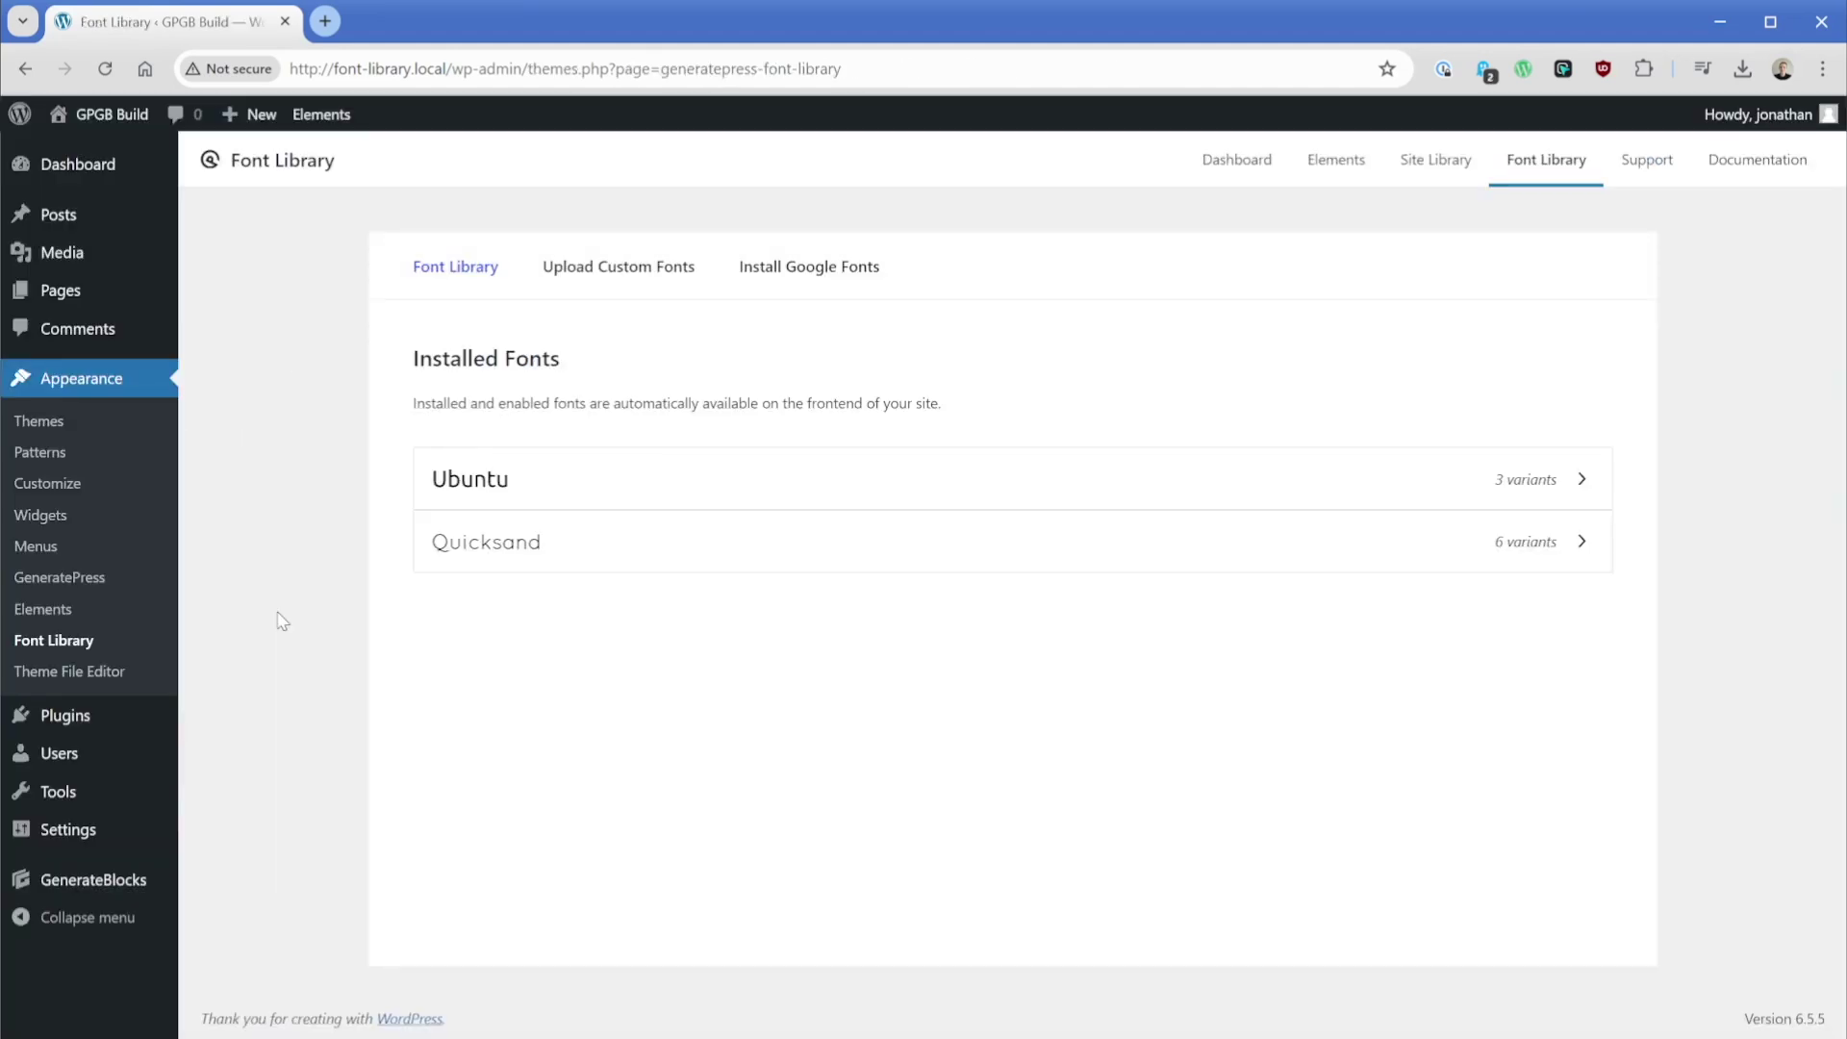